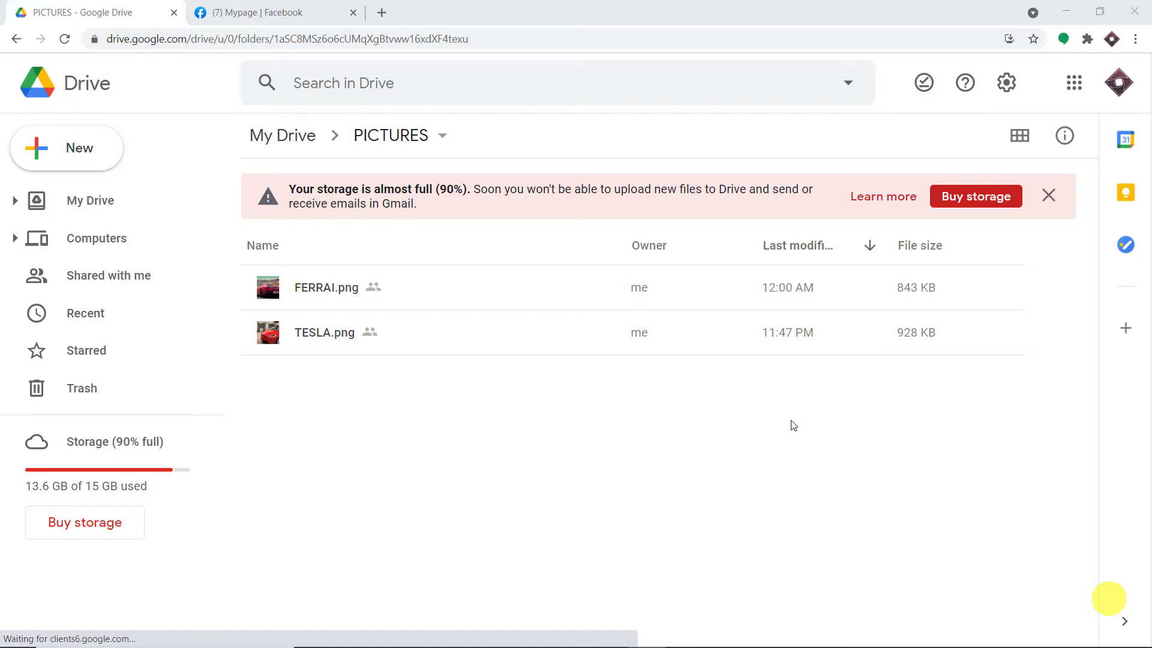
Upload BUGATTI.png from the Desktop to the PICTURES folder in Google Drive
{"action": "left_click", "coordinate": [90, 153]}
{"action": "left_click", "coordinate": [141, 209]}
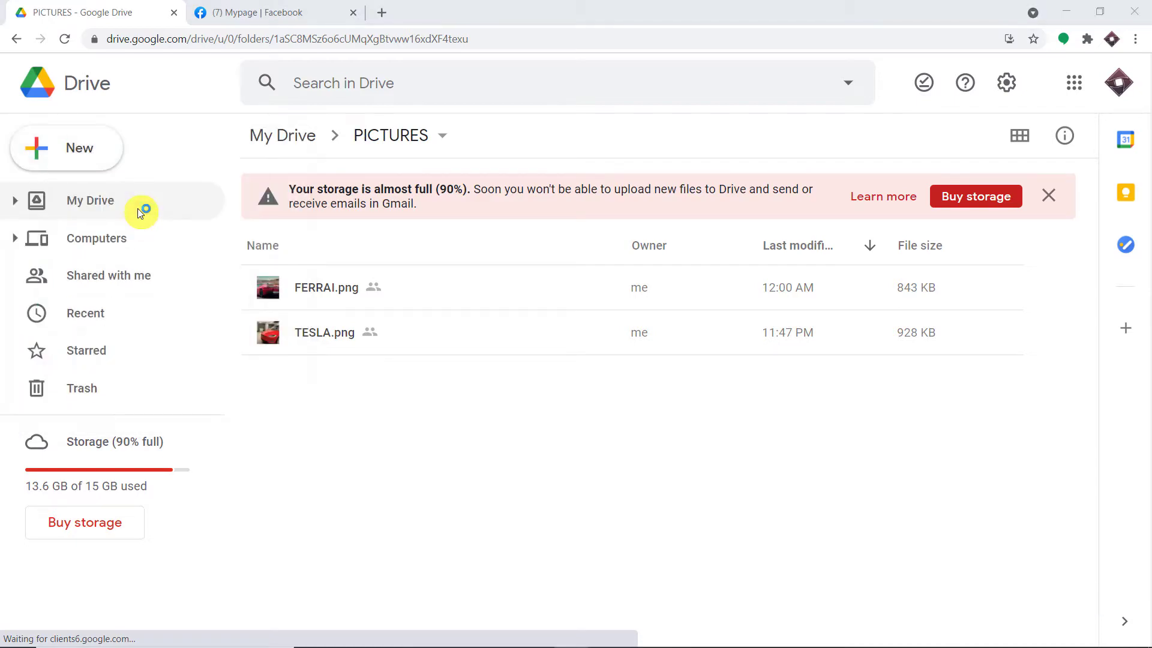
{"action": "left_click_drag", "start_coordinate": [560, 100], "coordinate": [562, 283]}
{"action": "scroll", "coordinate": [516, 213], "scroll_direction": "up", "scroll_amount": 10}
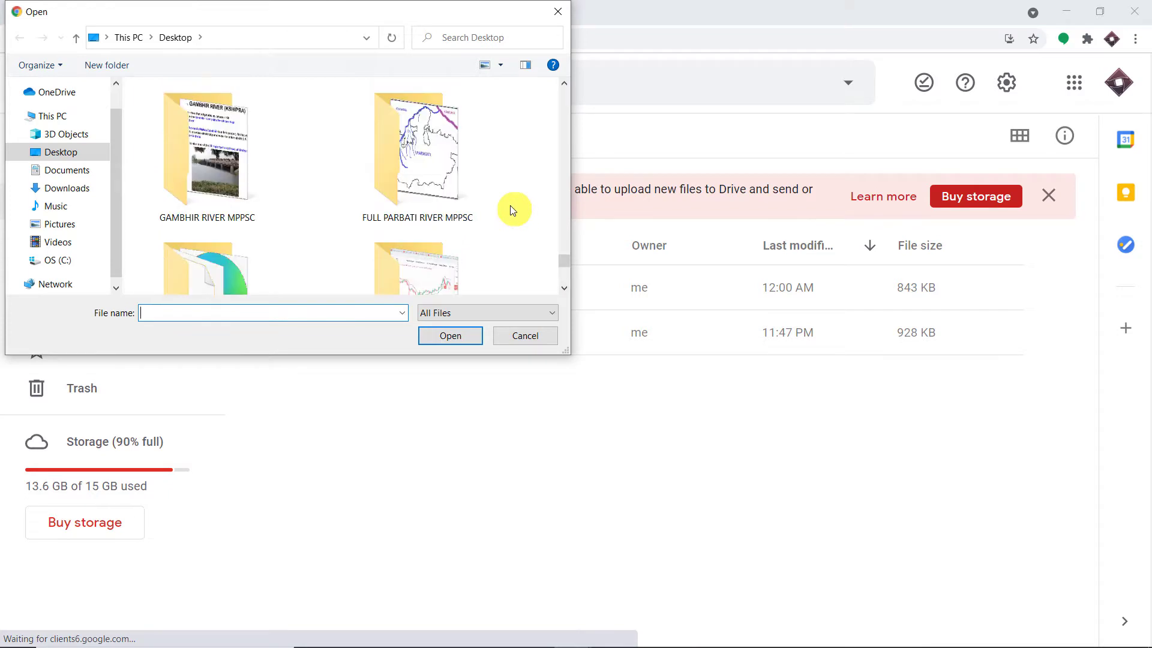
{"action": "scroll", "coordinate": [511, 208], "scroll_direction": "up", "scroll_amount": 8}
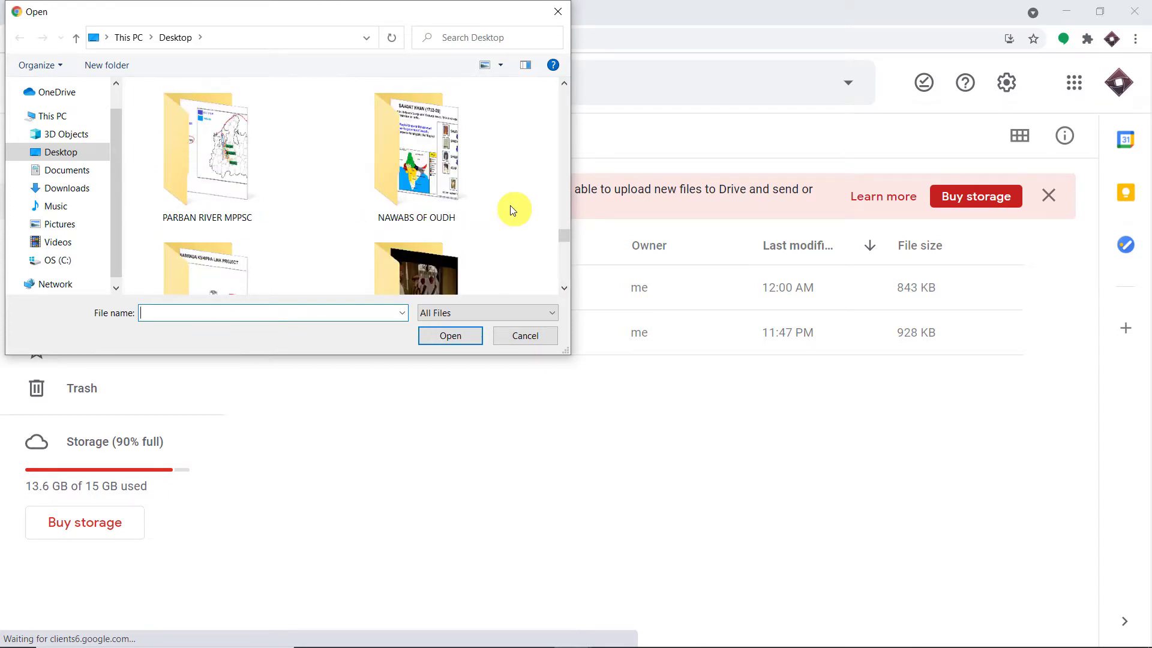
{"action": "scroll", "coordinate": [511, 209], "scroll_direction": "up", "scroll_amount": 4}
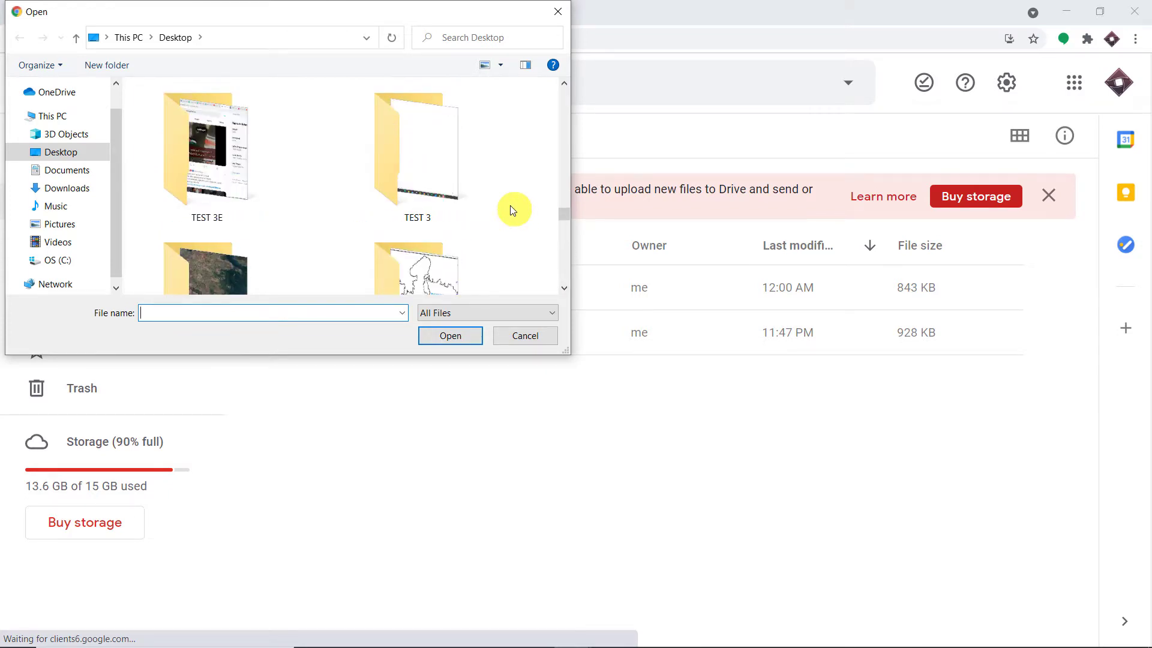
{"action": "type", "text": "BU"}
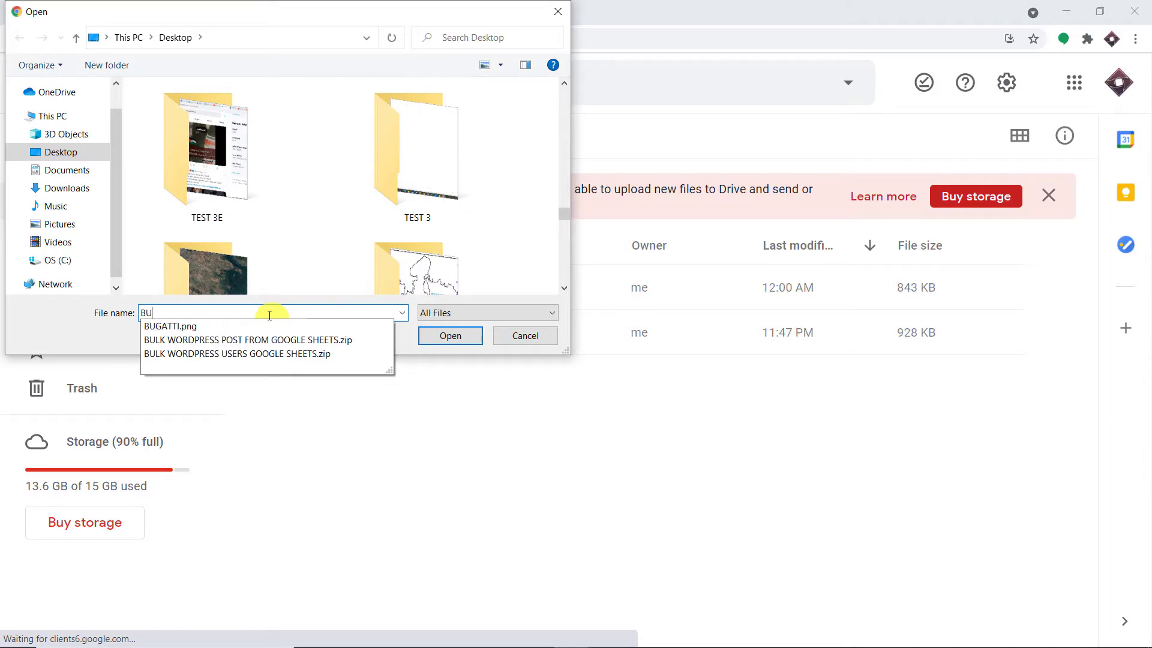
{"action": "left_click", "coordinate": [252, 327]}
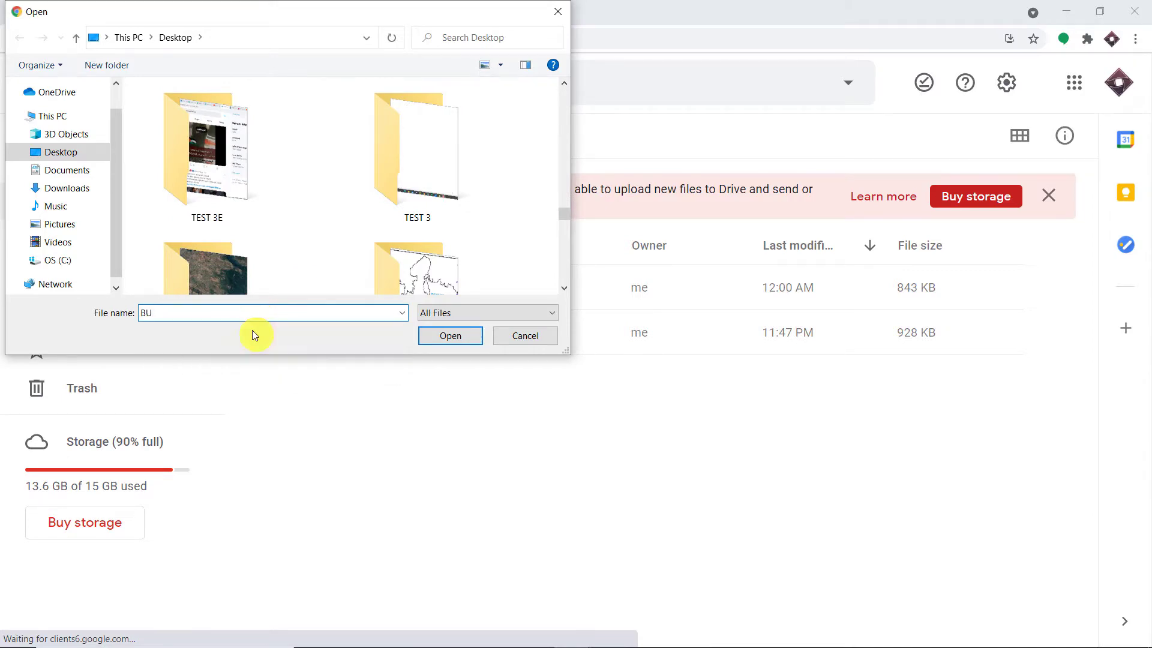
{"action": "left_click", "coordinate": [433, 333]}
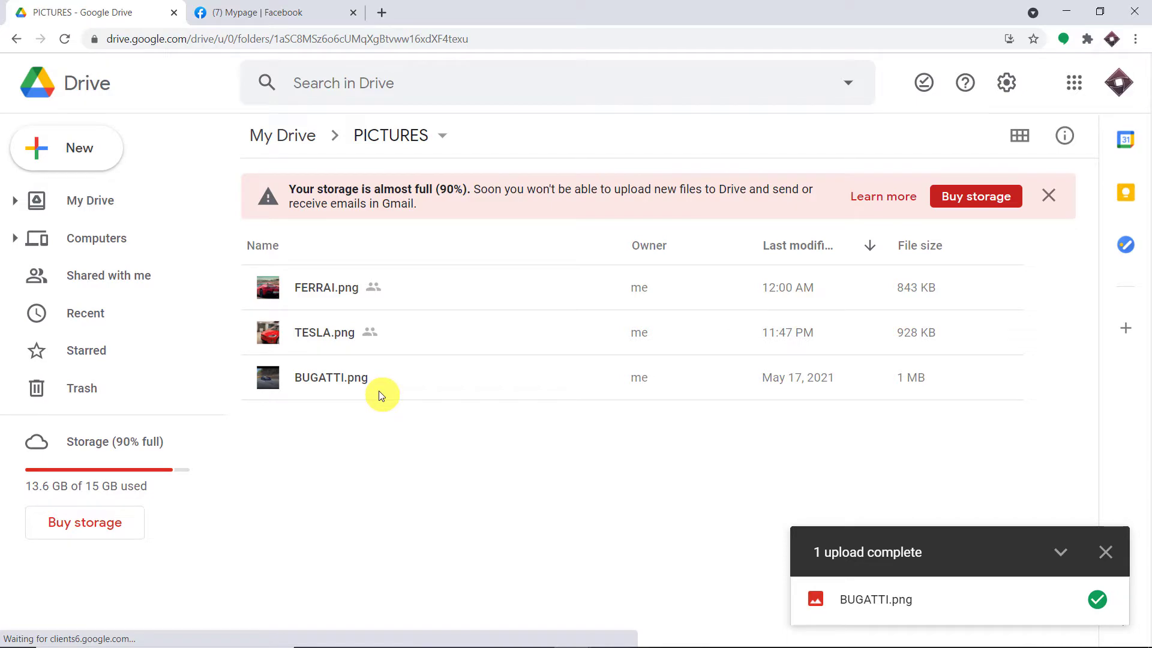
Switch to the Mypage Facebook page, reload it and examine the latest post for the uploaded BUGATTI image
{"action": "left_click", "coordinate": [294, 17]}
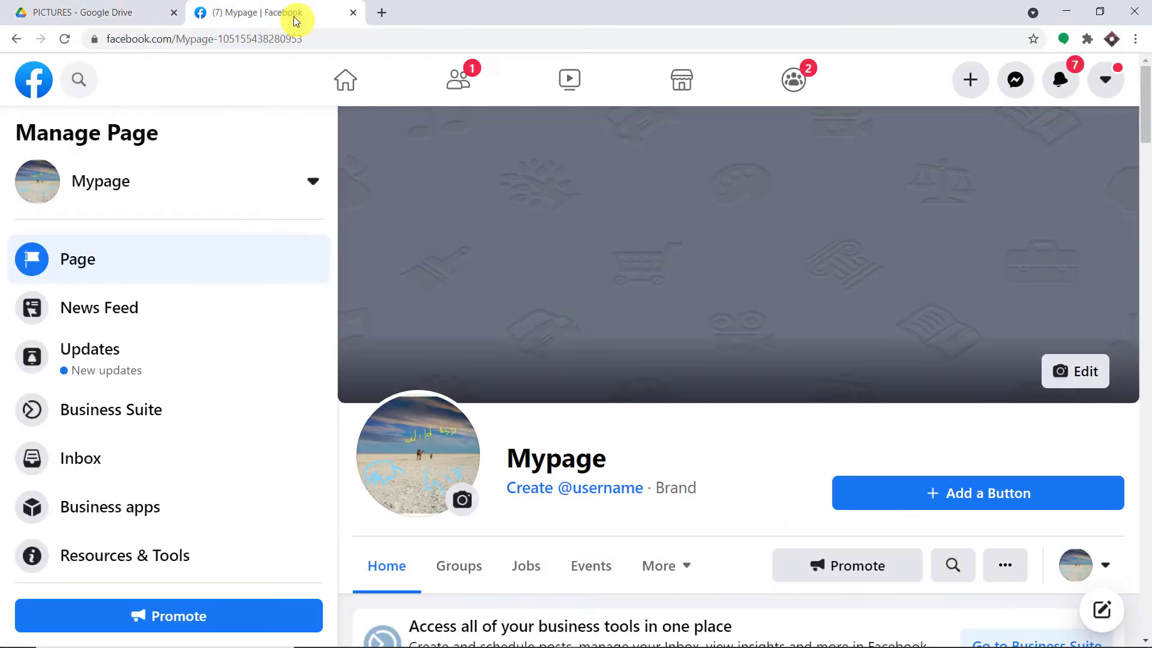
{"action": "scroll", "coordinate": [607, 288], "scroll_direction": "down", "scroll_amount": 5}
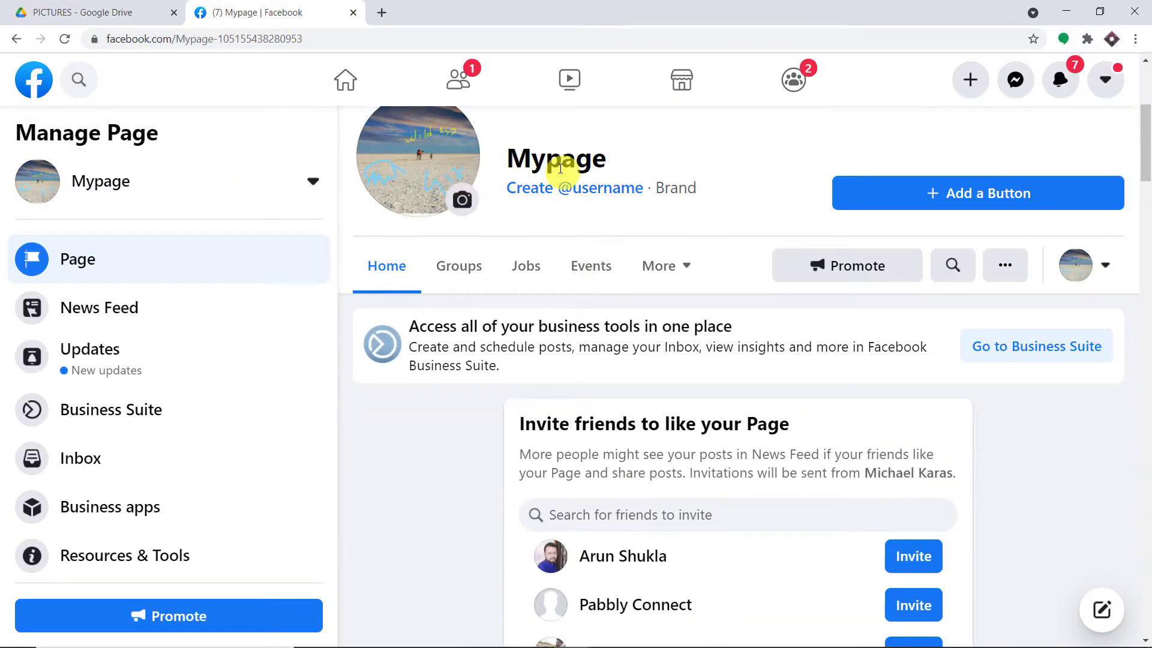
{"action": "scroll", "coordinate": [540, 360], "scroll_direction": "down", "scroll_amount": 8}
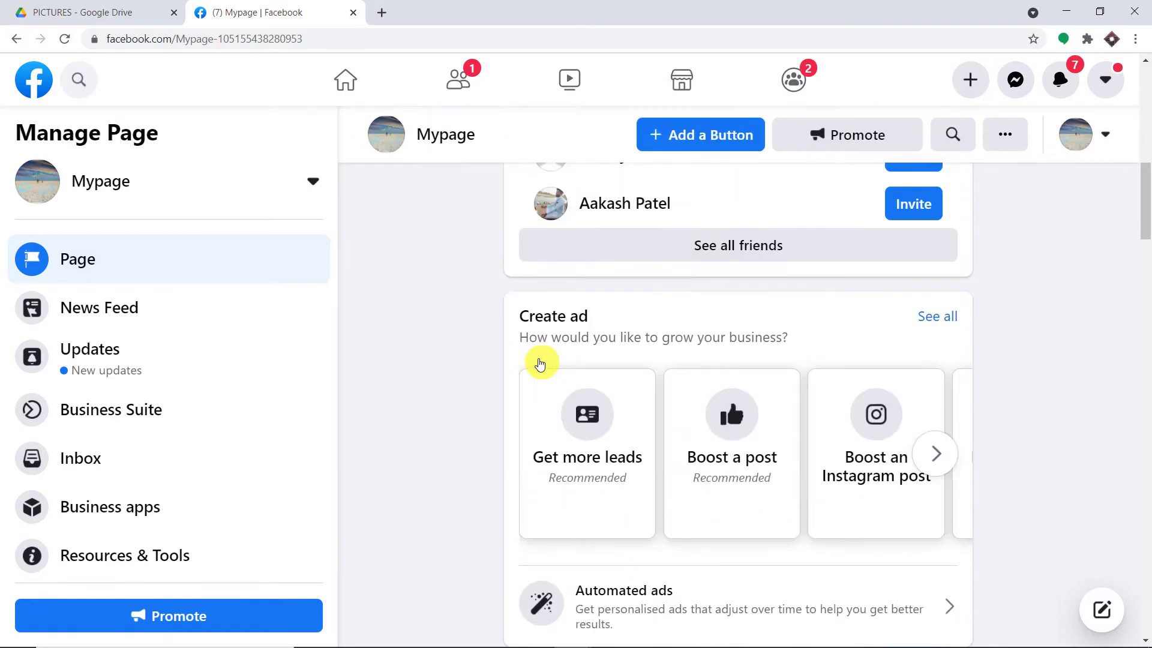
{"action": "left_click", "coordinate": [65, 39]}
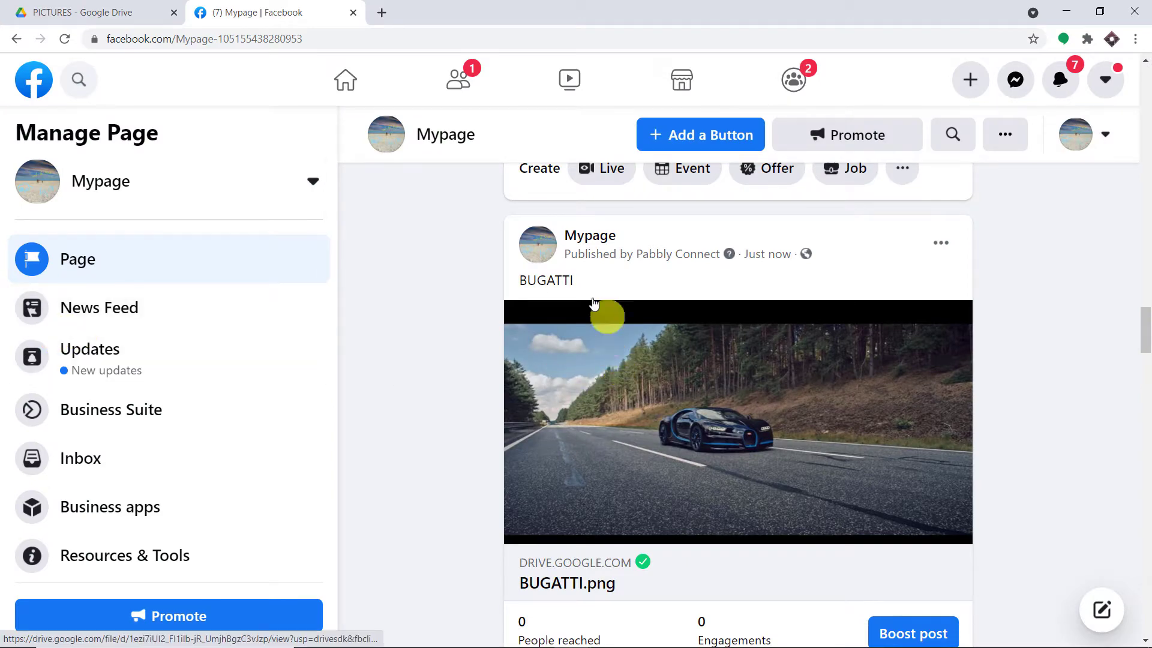
{"action": "scroll", "coordinate": [776, 305], "scroll_direction": "down", "scroll_amount": 1}
{"action": "scroll", "coordinate": [777, 305], "scroll_direction": "down", "scroll_amount": 3}
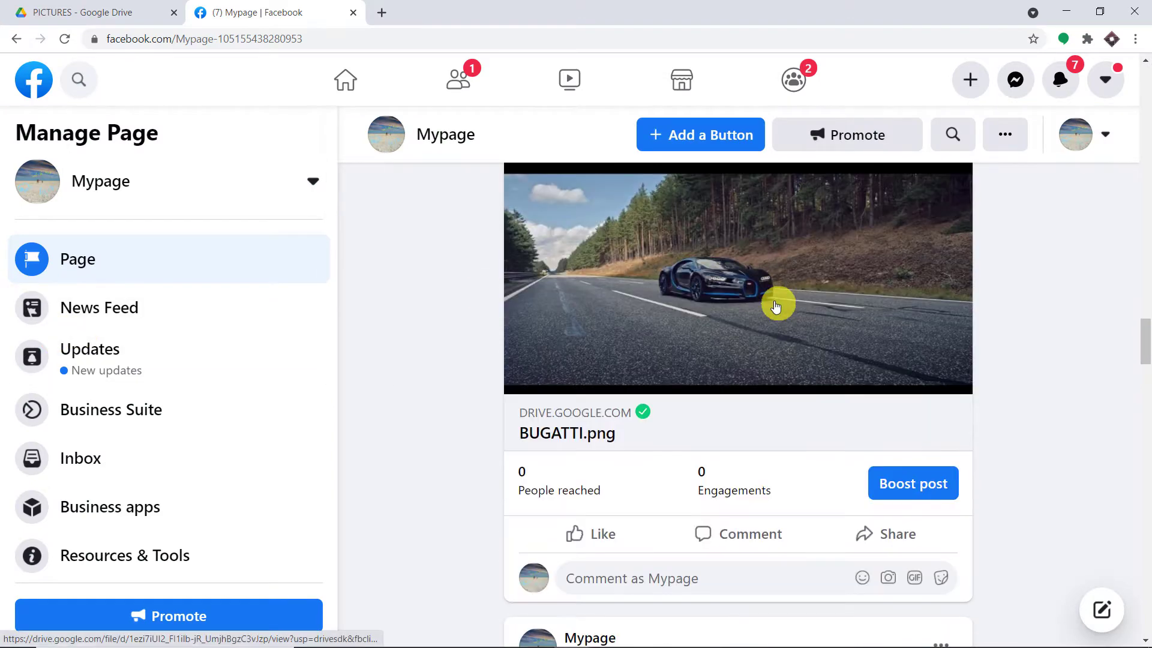
{"action": "scroll", "coordinate": [780, 312], "scroll_direction": "up", "scroll_amount": 2}
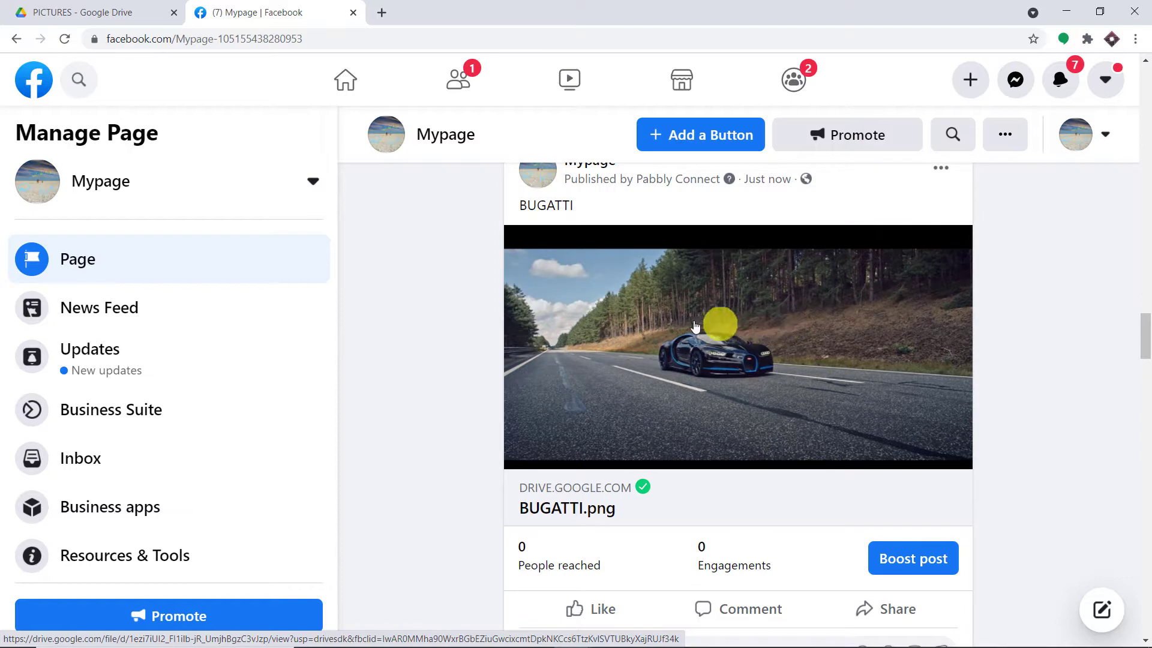
{"action": "scroll", "coordinate": [663, 317], "scroll_direction": "up", "scroll_amount": 4}
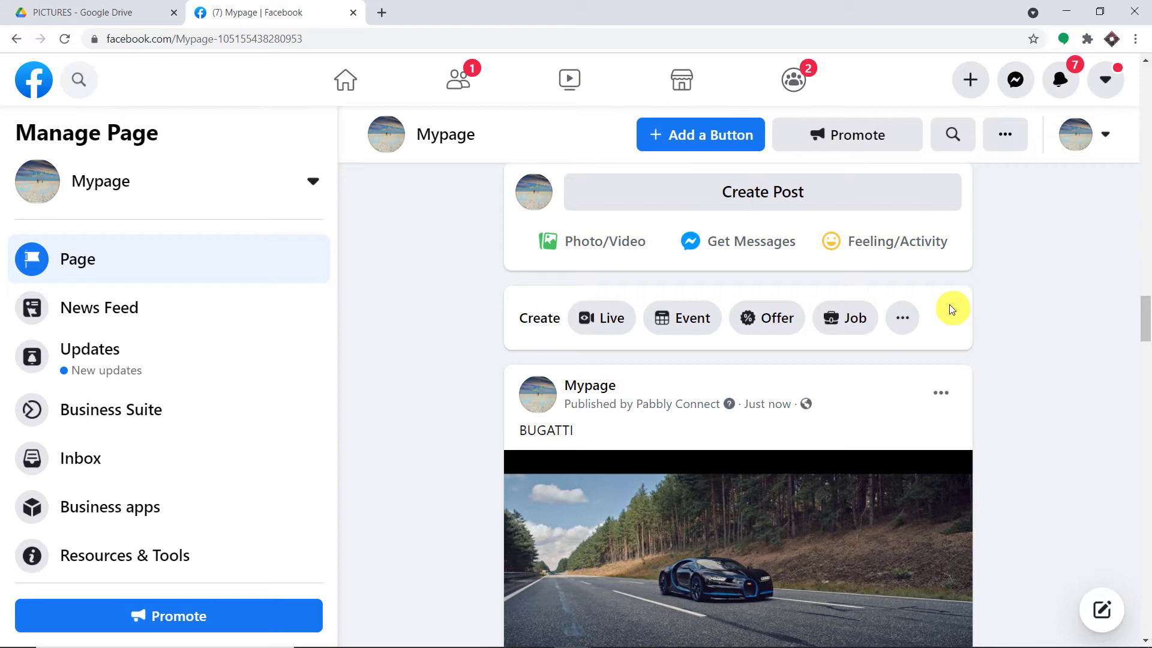
Open pabbly.com in a new browser tab, sign in and launch the Connect application
{"action": "left_click", "coordinate": [384, 12]}
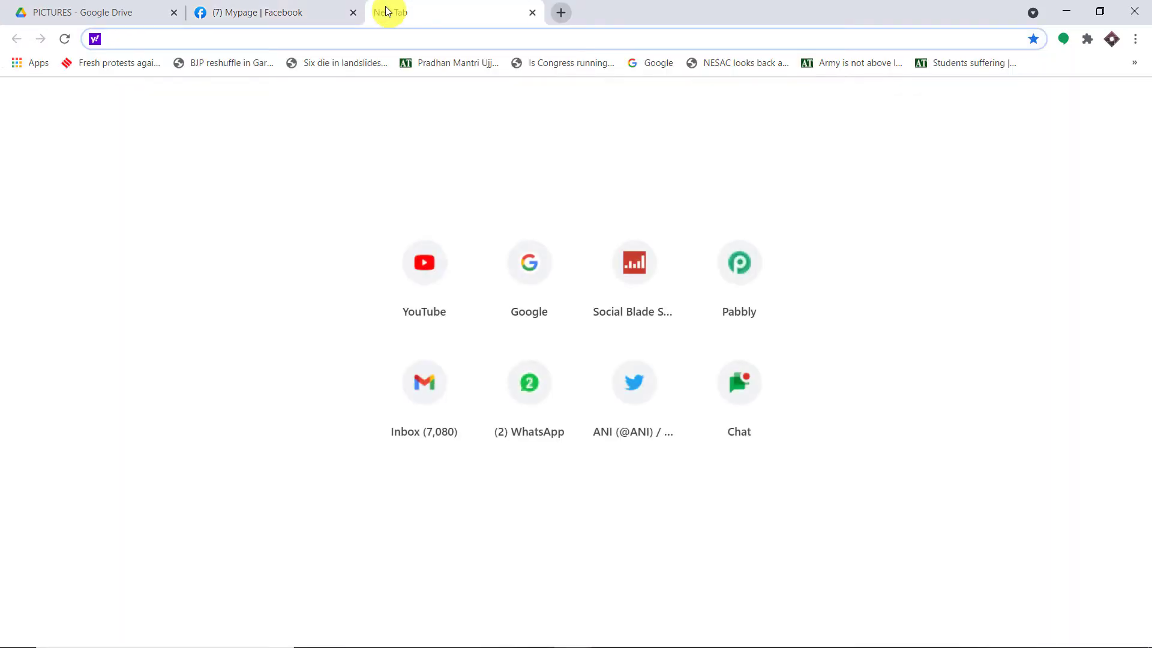
{"action": "type", "text": "p"}
{"action": "key", "text": "Return"}
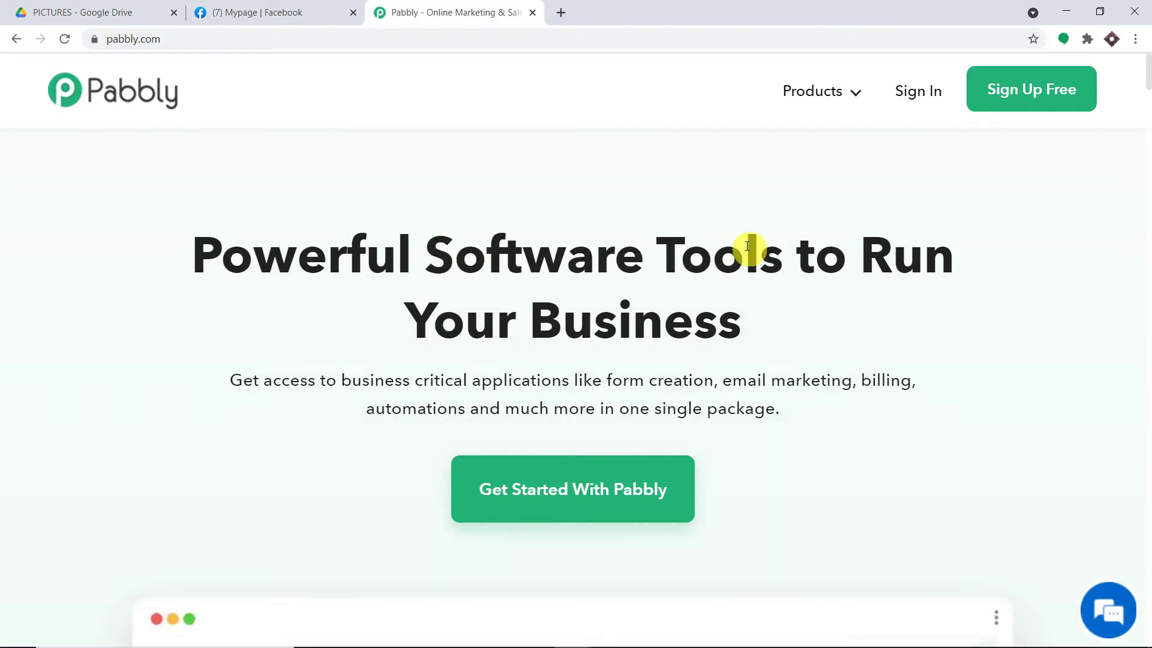
{"action": "left_click", "coordinate": [914, 93]}
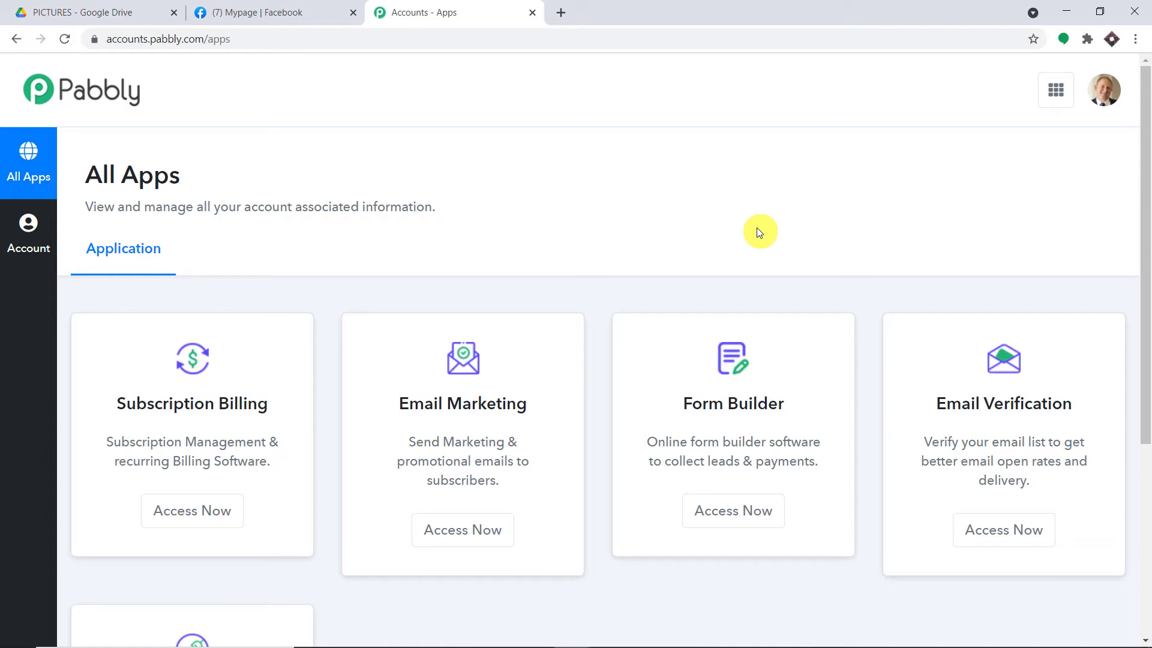
{"action": "scroll", "coordinate": [657, 231], "scroll_direction": "down", "scroll_amount": 5}
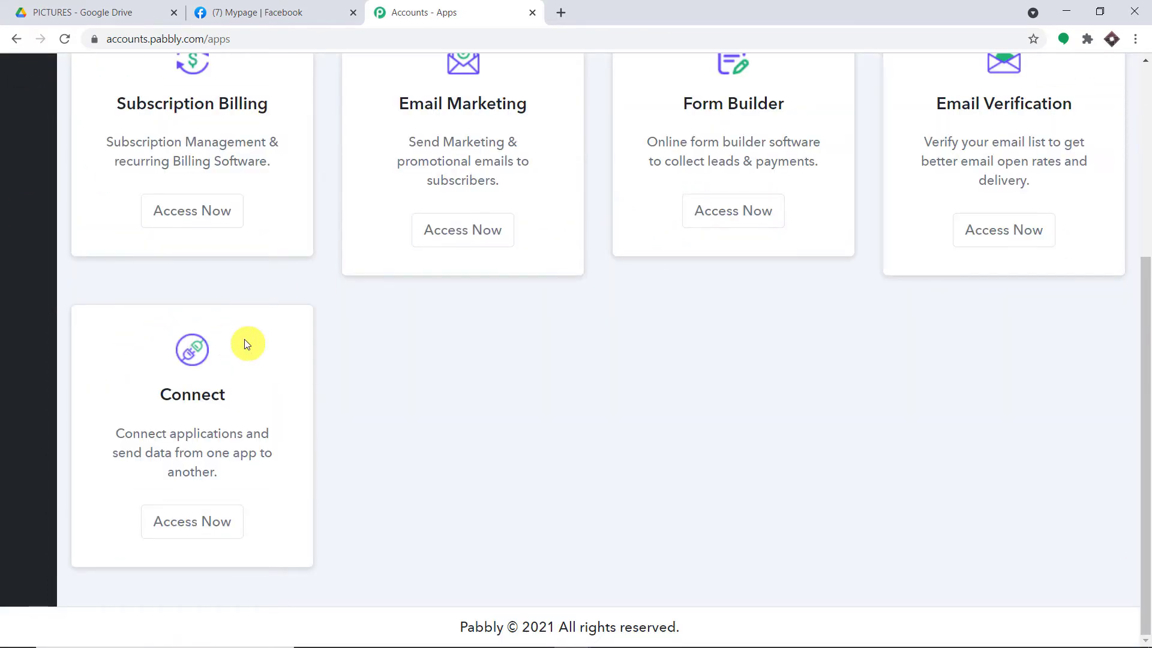
{"action": "left_click", "coordinate": [213, 532]}
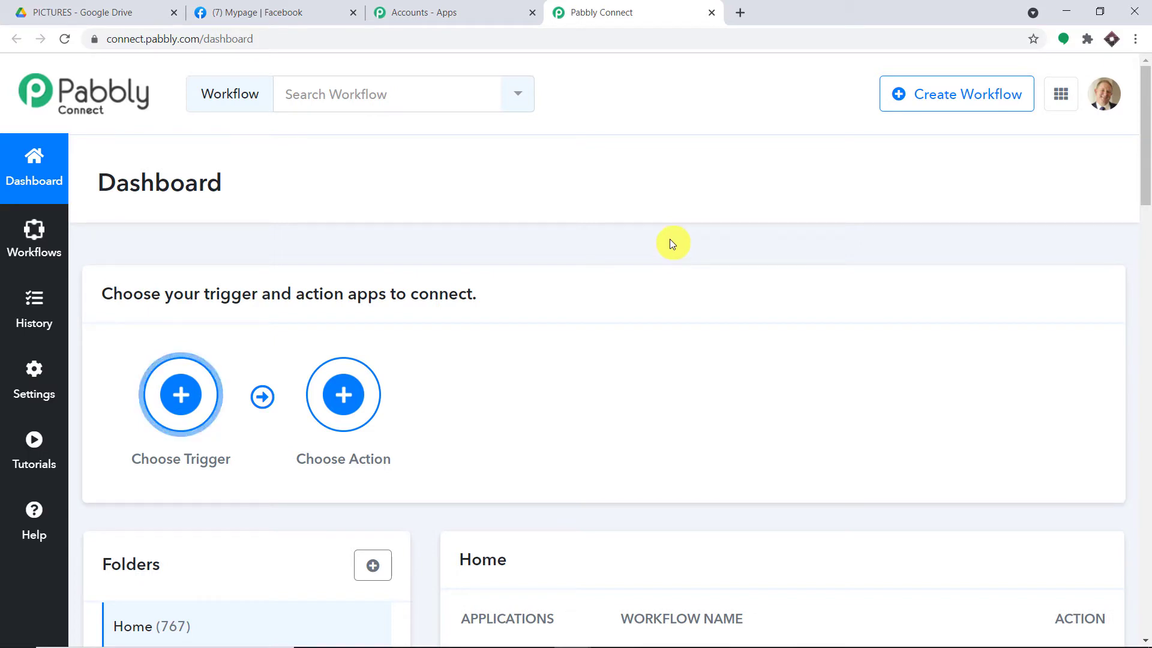
Disable the existing "Google Drive Facebook Package" workflow in the Home folder's workflow list
{"action": "scroll", "coordinate": [666, 240], "scroll_direction": "down", "scroll_amount": 6}
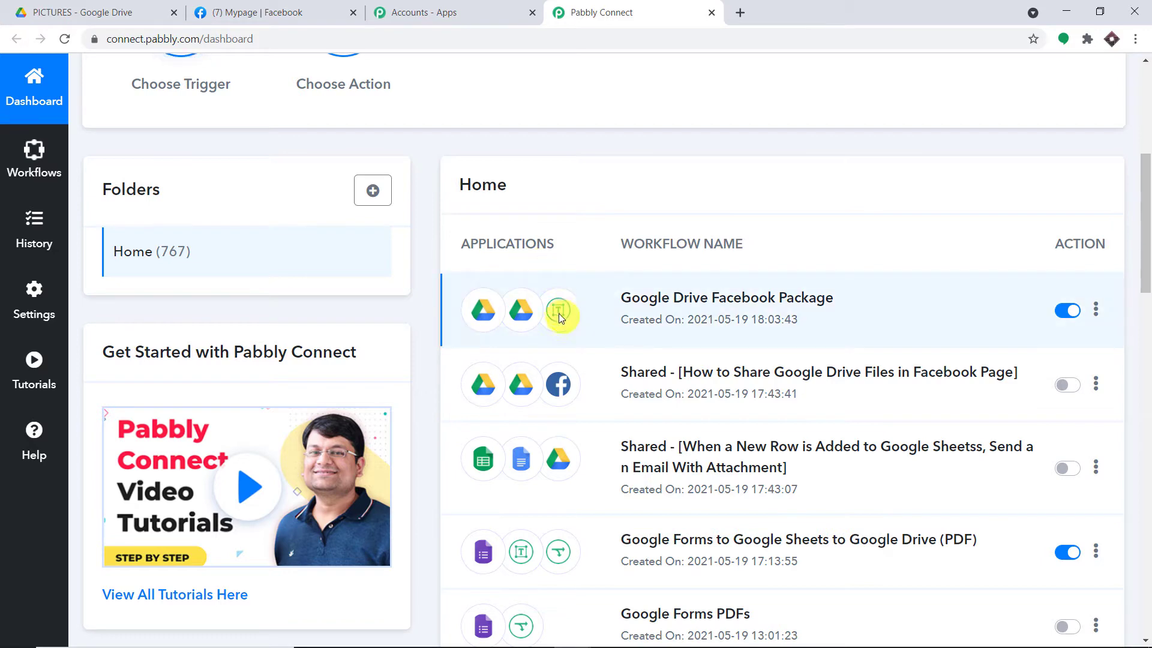
{"action": "left_click", "coordinate": [1067, 310]}
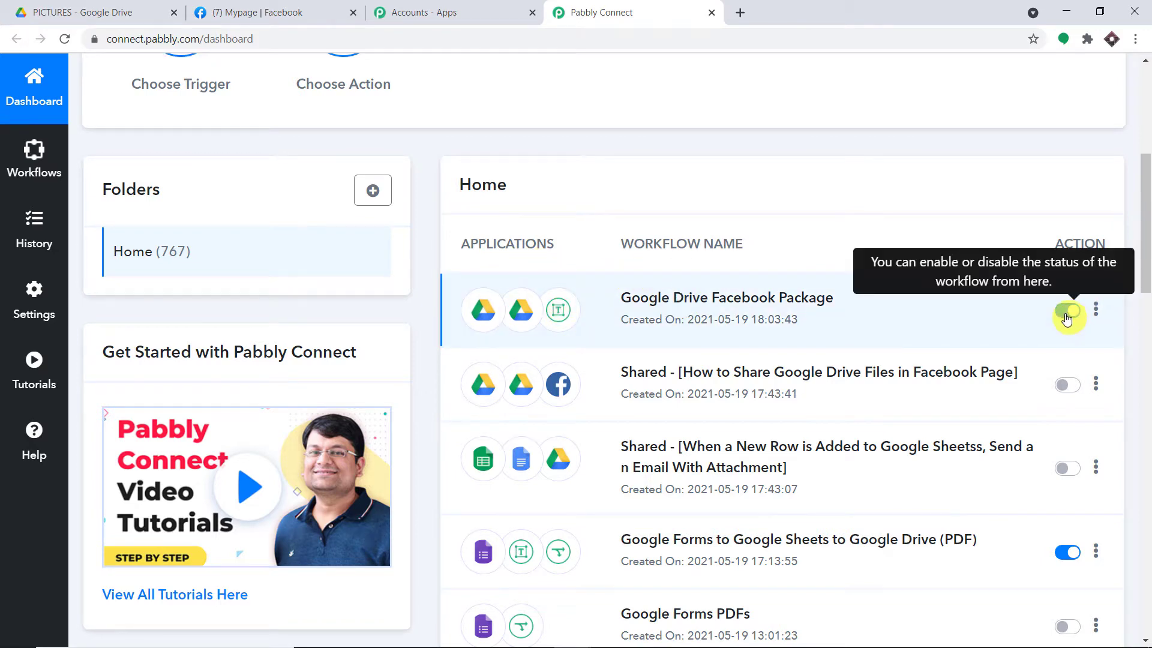
{"action": "scroll", "coordinate": [733, 231], "scroll_direction": "up", "scroll_amount": 6}
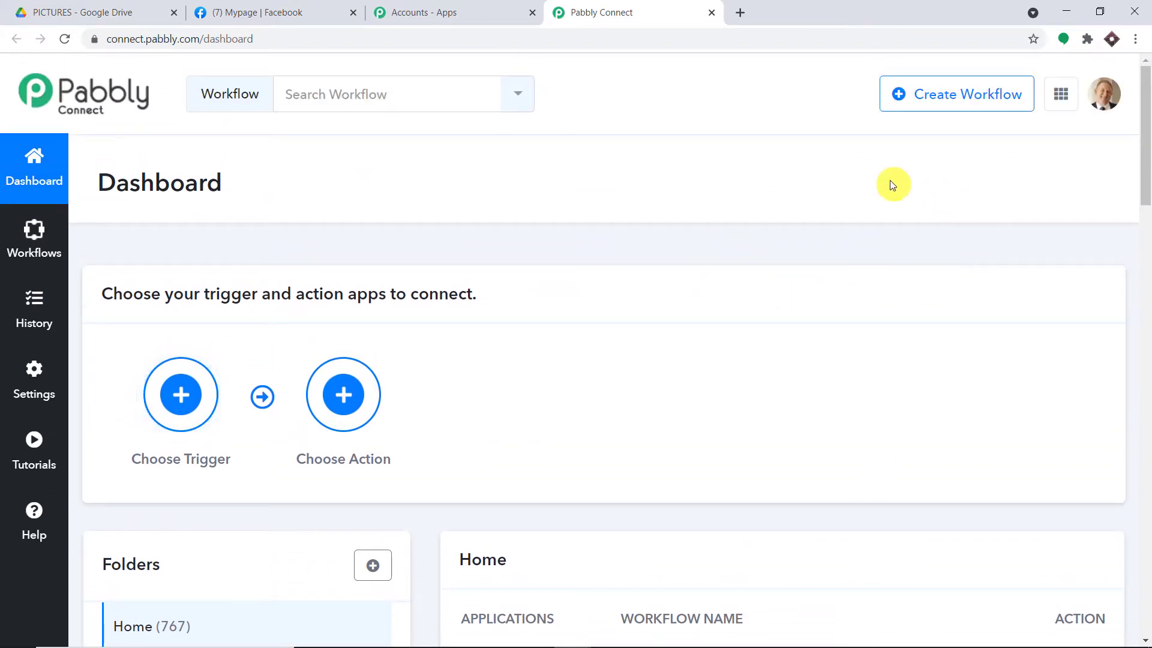
{"action": "scroll", "coordinate": [862, 214], "scroll_direction": "down", "scroll_amount": 3}
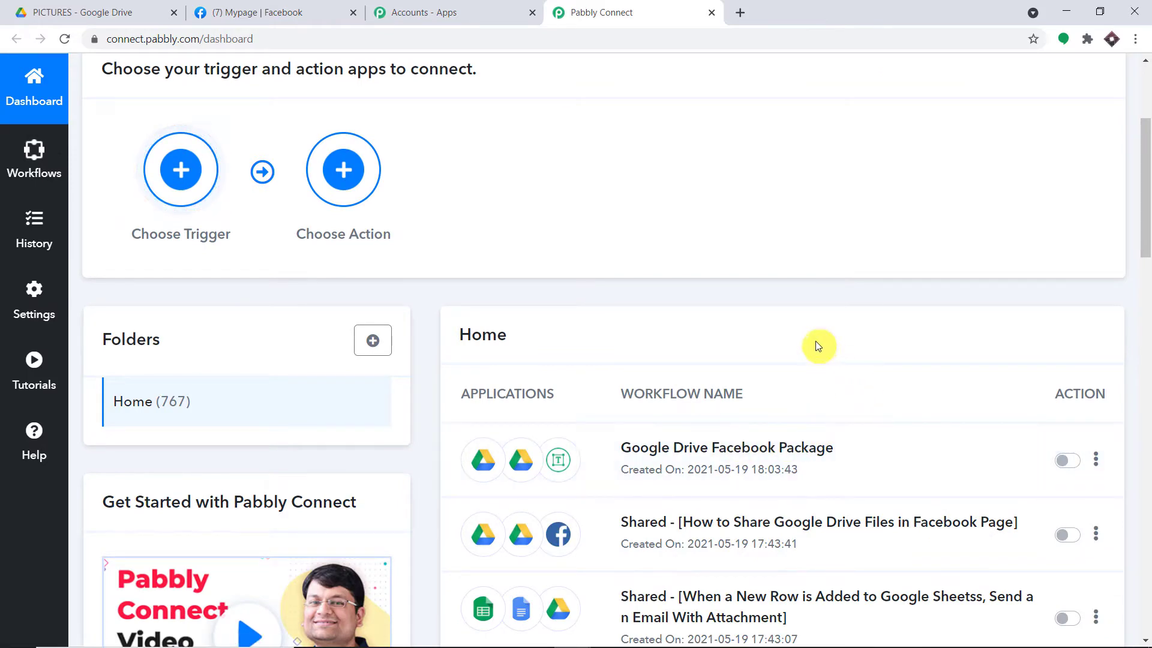
{"action": "scroll", "coordinate": [801, 344], "scroll_direction": "up", "scroll_amount": 3}
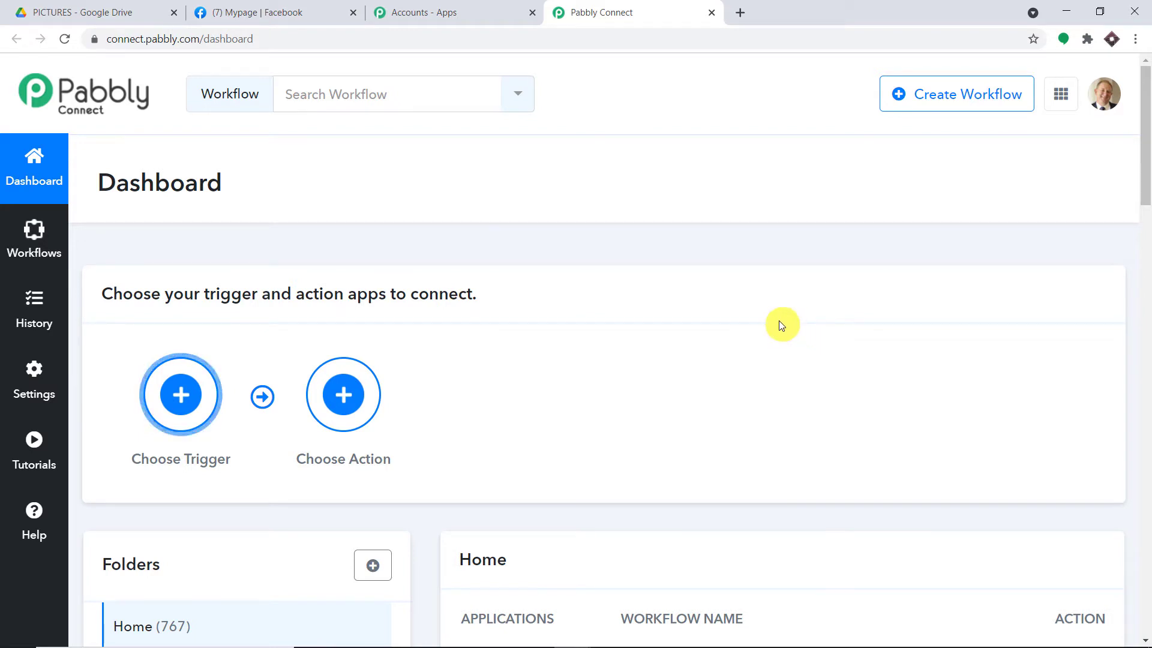
Create a new workflow named "Google Drive to Facebook (Post)"
{"action": "left_click", "coordinate": [929, 101]}
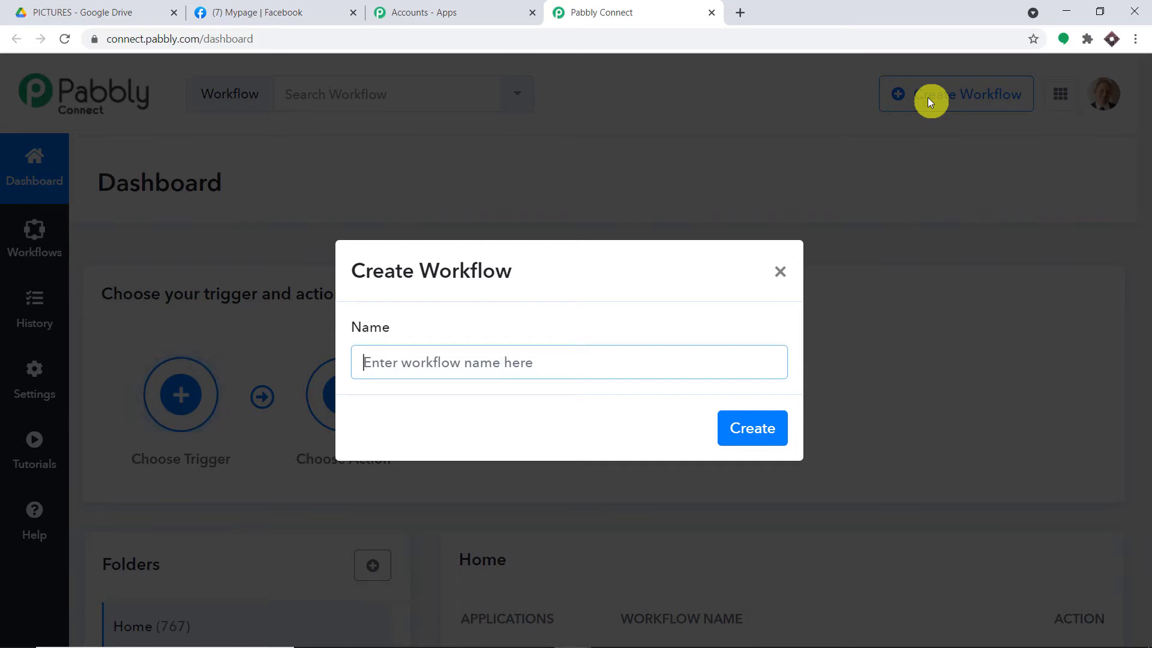
{"action": "type", "text": "Google"}
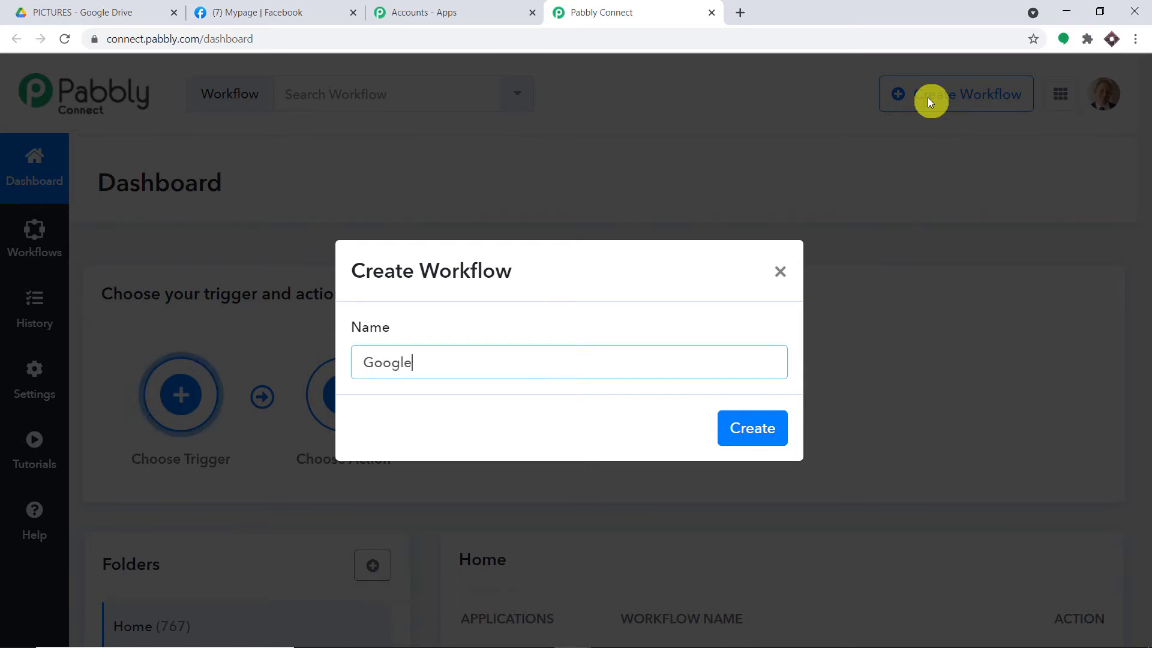
{"action": "type", "text": " Drive t"}
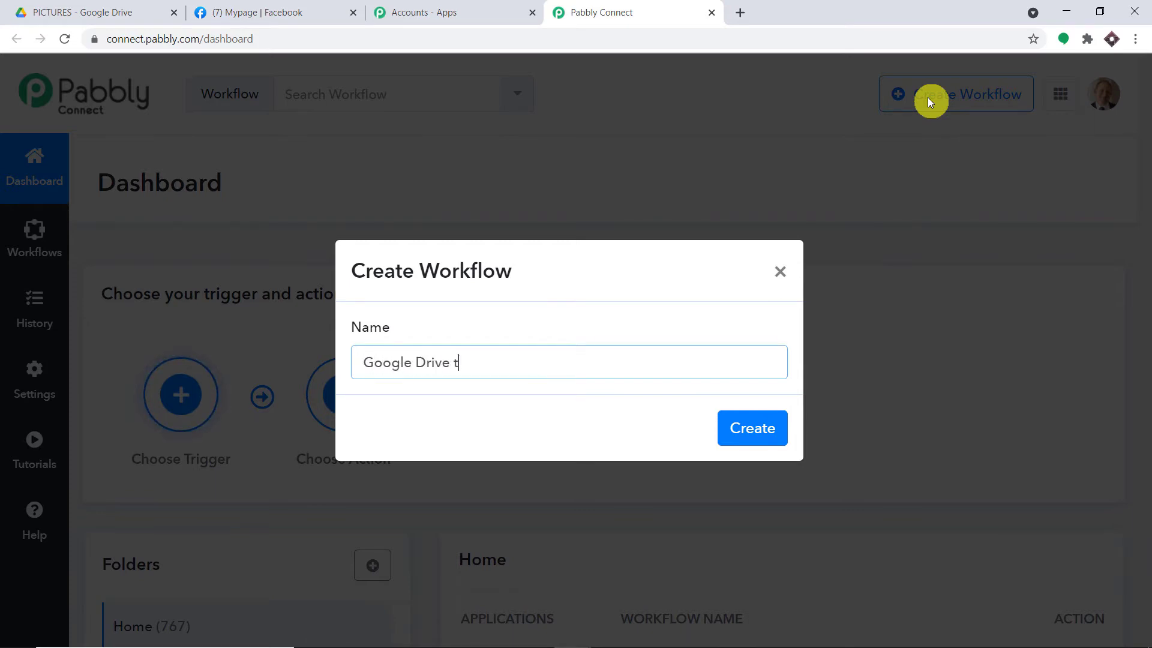
{"action": "type", "text": "o Facebook (P"}
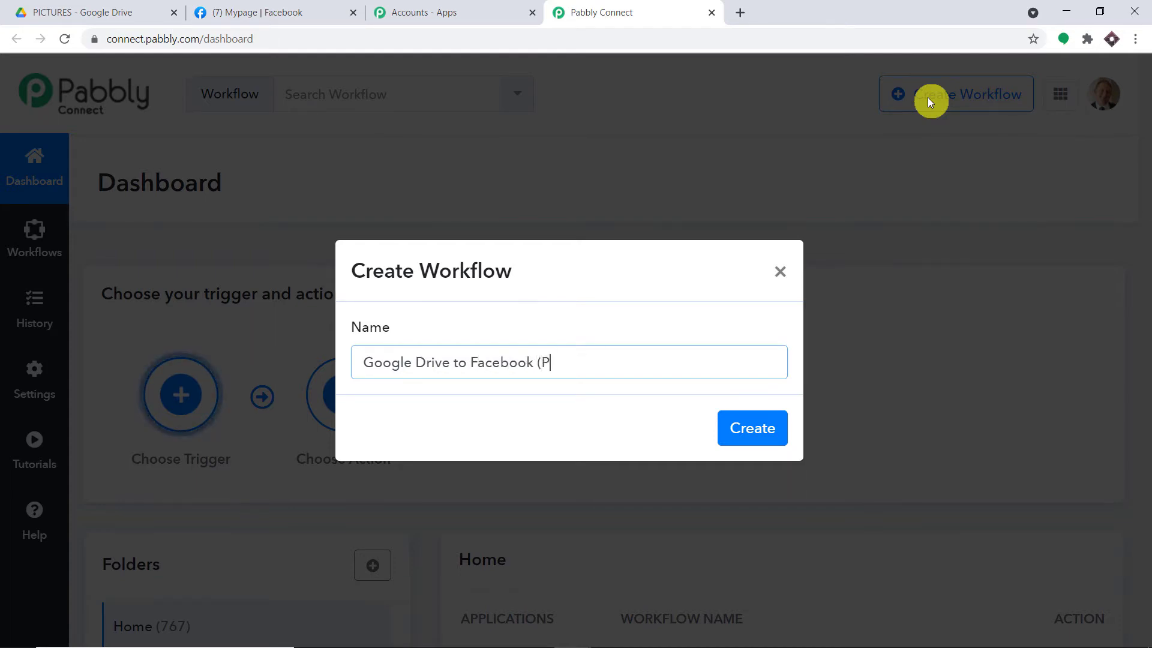
{"action": "type", "text": "ost)"}
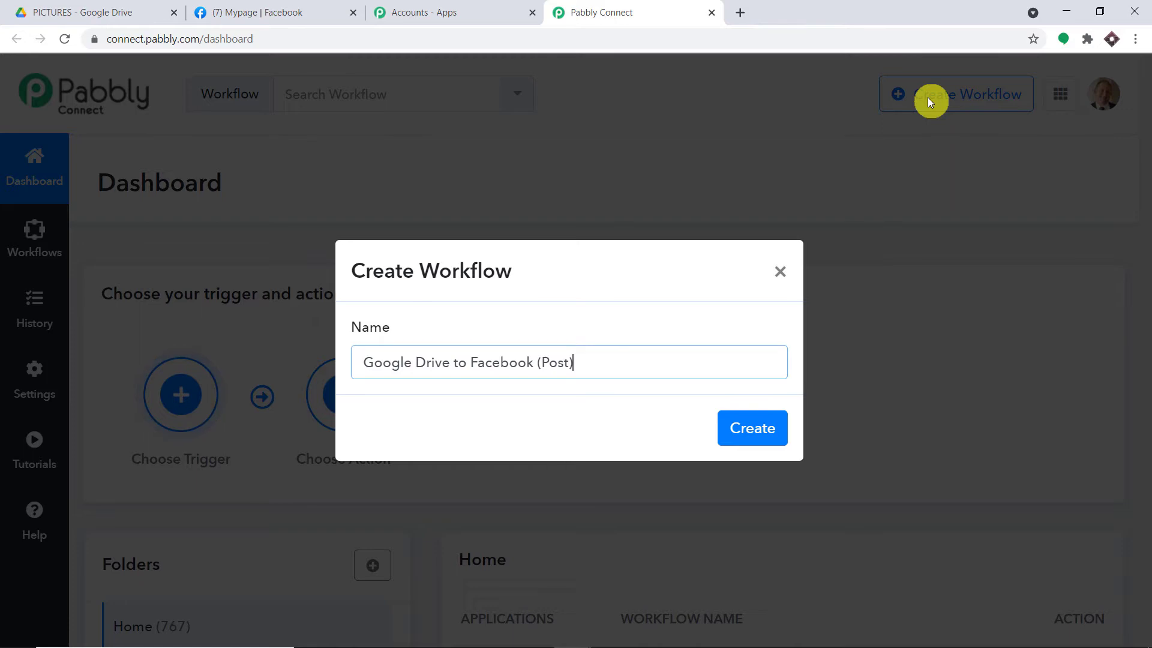
{"action": "left_click", "coordinate": [727, 441]}
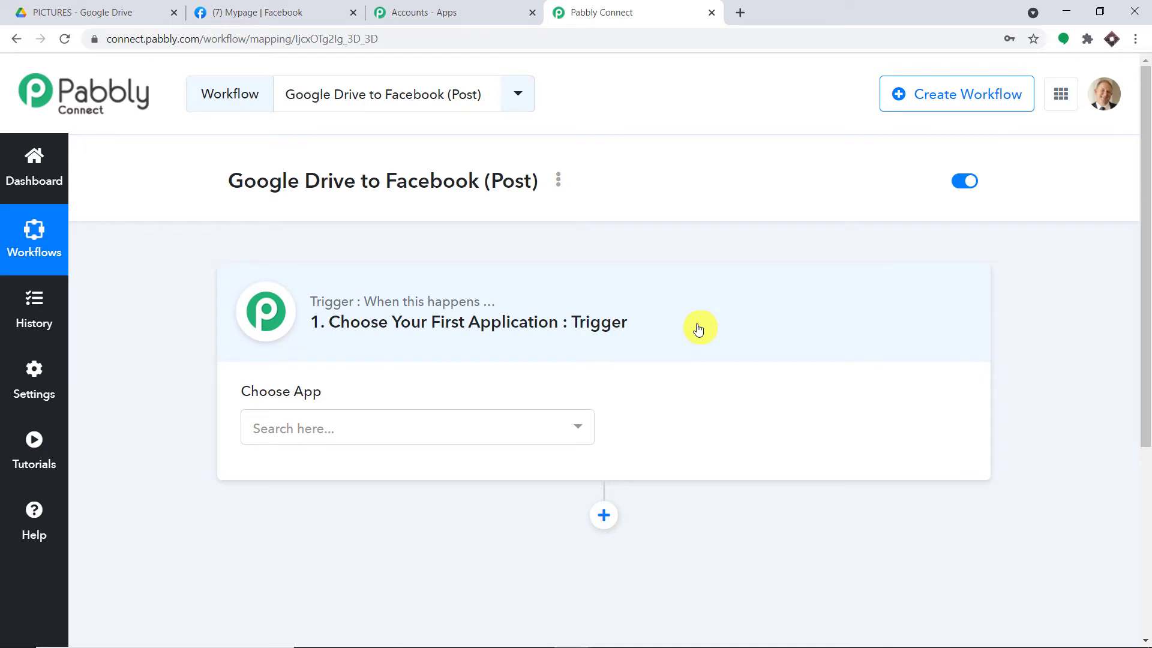
Set the workflow's trigger app to Google Drive with the trigger event New File In Specific Folder
{"action": "left_click", "coordinate": [473, 429]}
{"action": "type", "text": "g"}
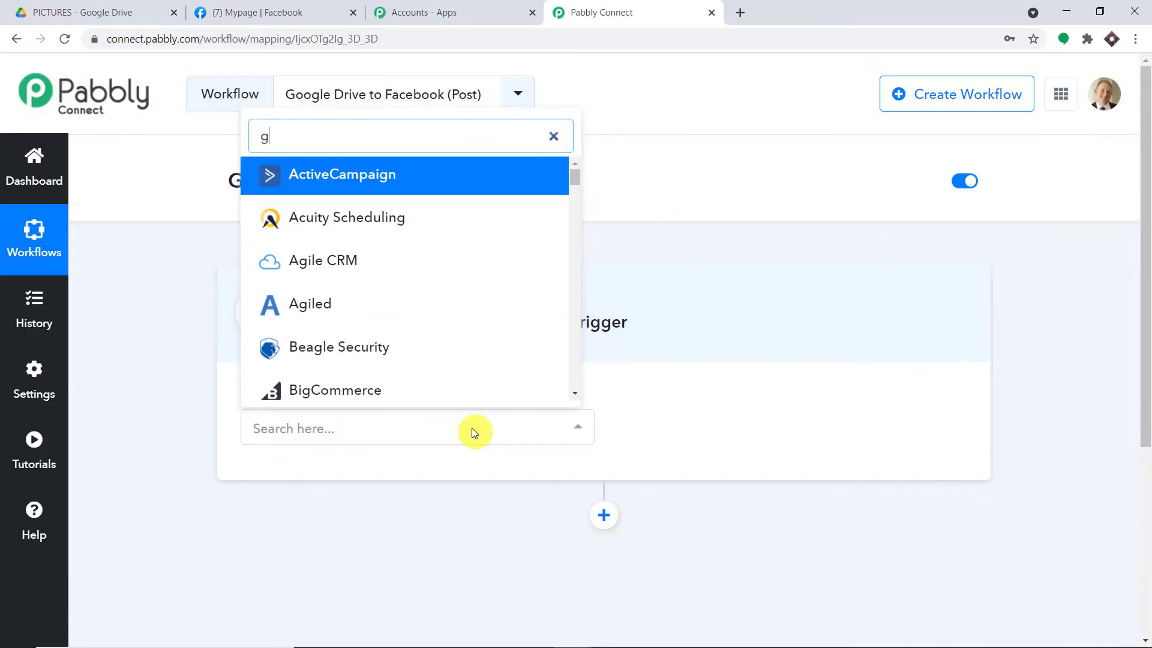
{"action": "type", "text": "oog"}
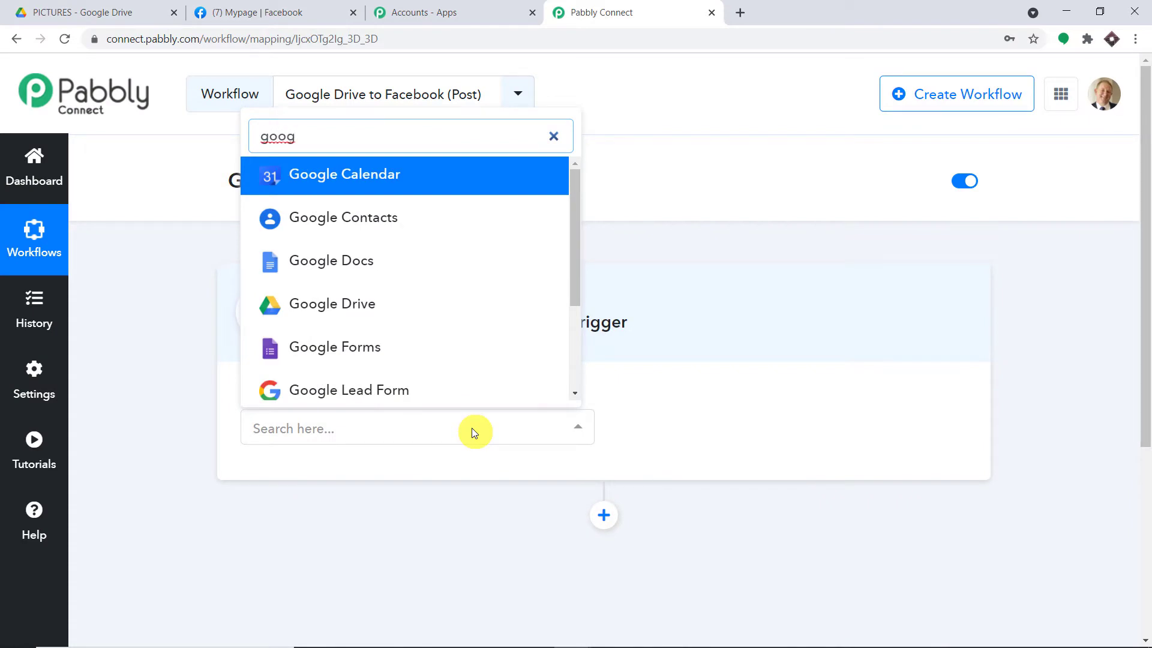
{"action": "type", "text": "l"}
{"action": "left_click", "coordinate": [342, 301]}
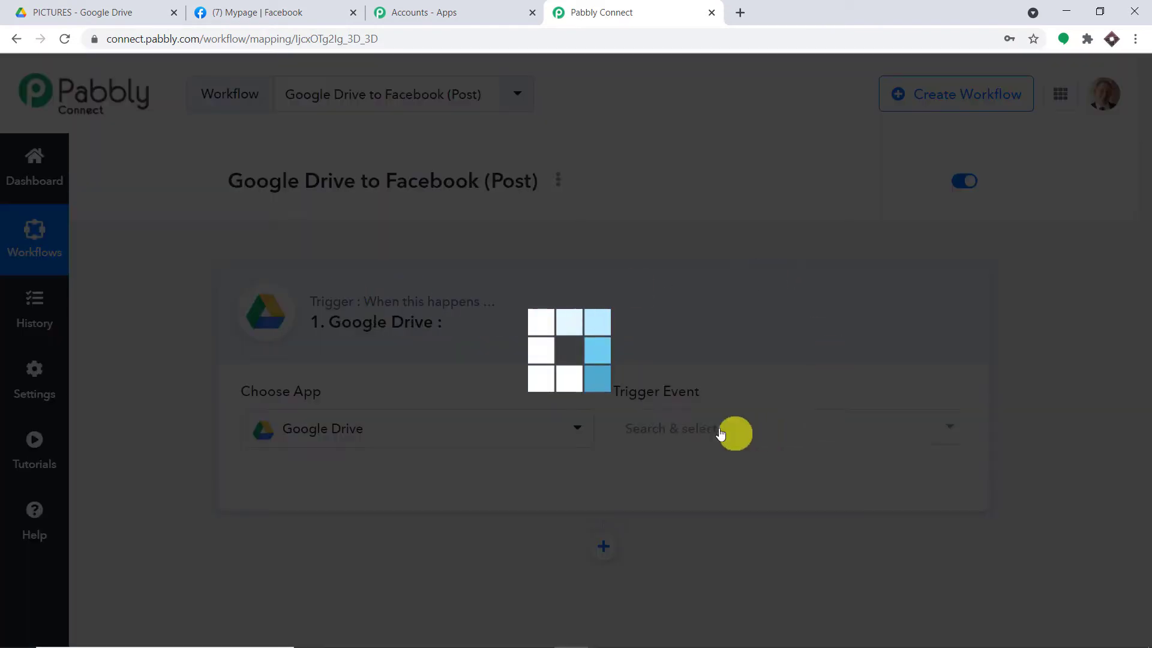
{"action": "left_click", "coordinate": [714, 429]}
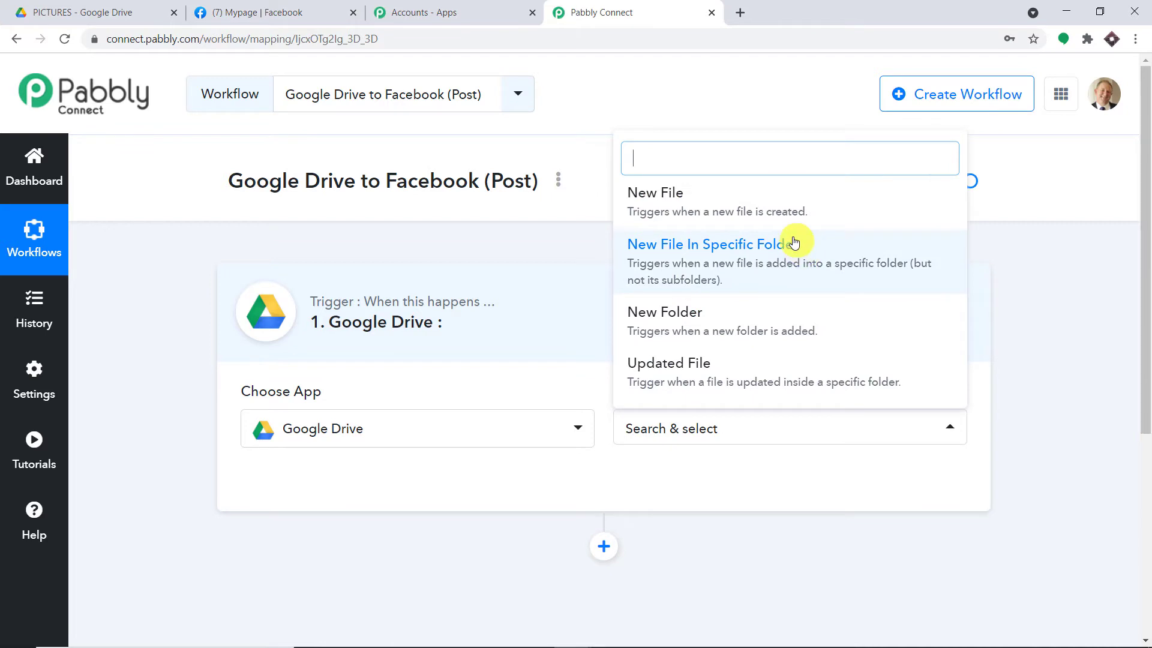
{"action": "left_click", "coordinate": [790, 265]}
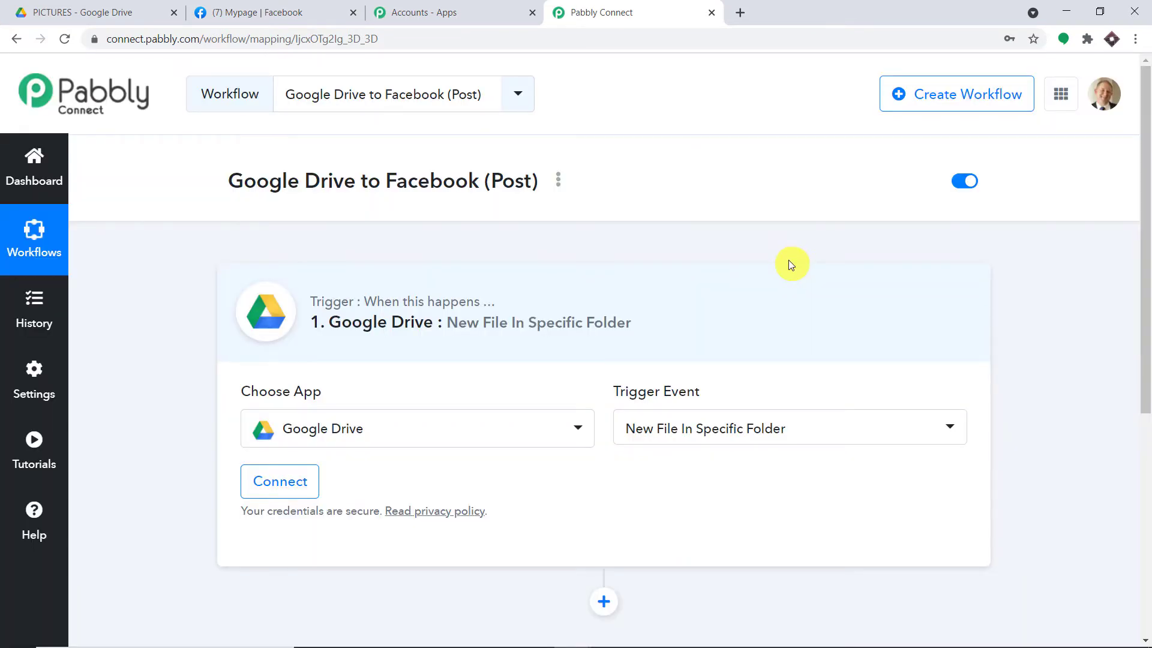
Add a new Google Drive connection to the trigger, authorizing Pabbly Connect Drive with the same Google account as the open Drive
{"action": "scroll", "coordinate": [790, 264], "scroll_direction": "down", "scroll_amount": 3}
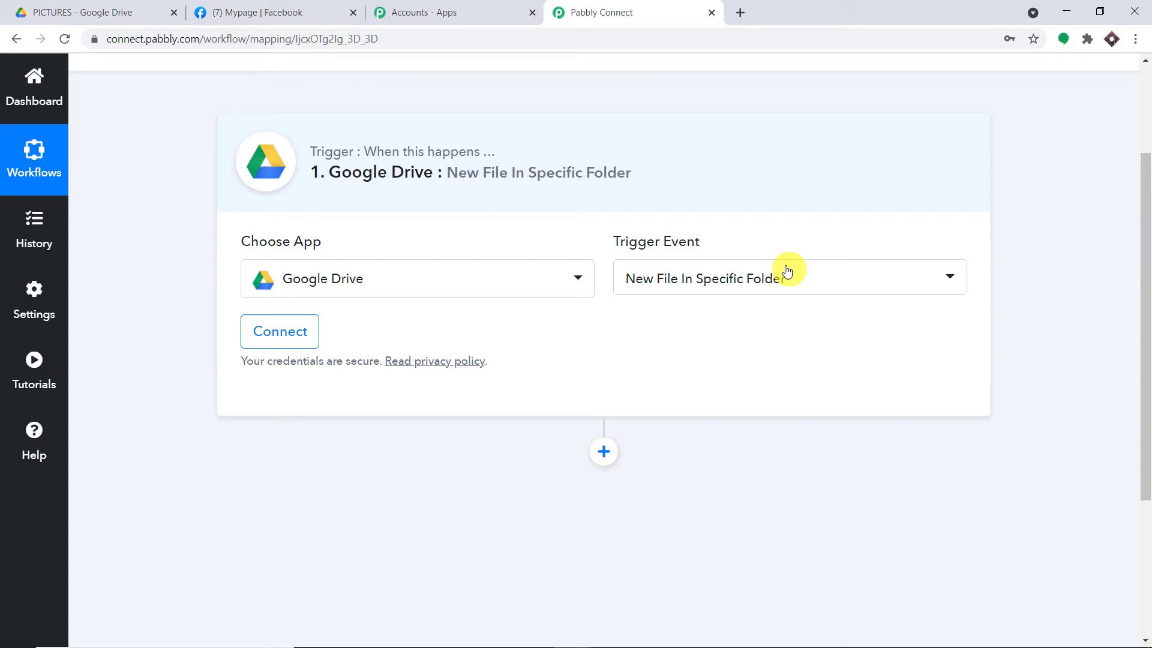
{"action": "left_click", "coordinate": [300, 332]}
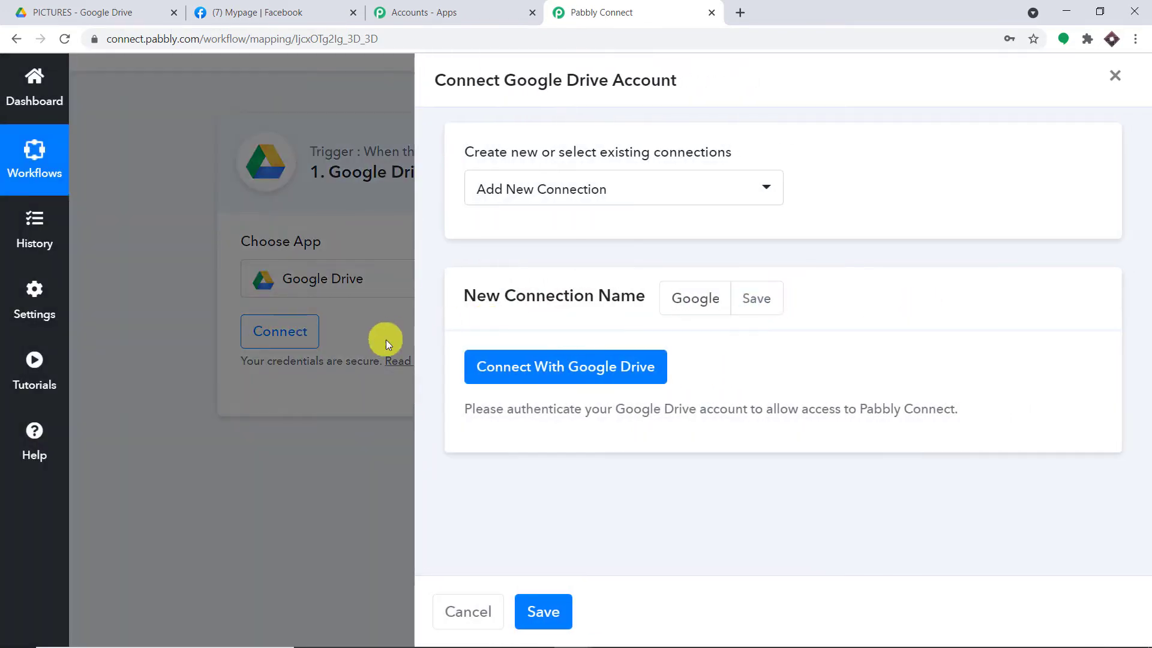
{"action": "left_click", "coordinate": [576, 366]}
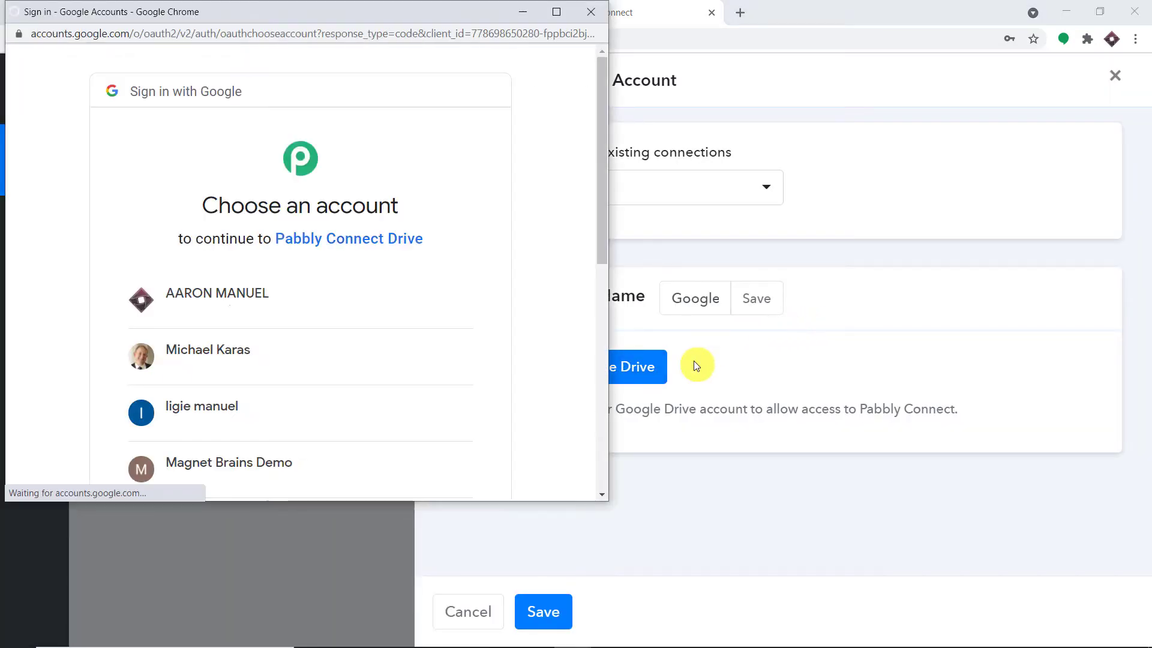
{"action": "left_click_drag", "start_coordinate": [364, 16], "coordinate": [898, 44]}
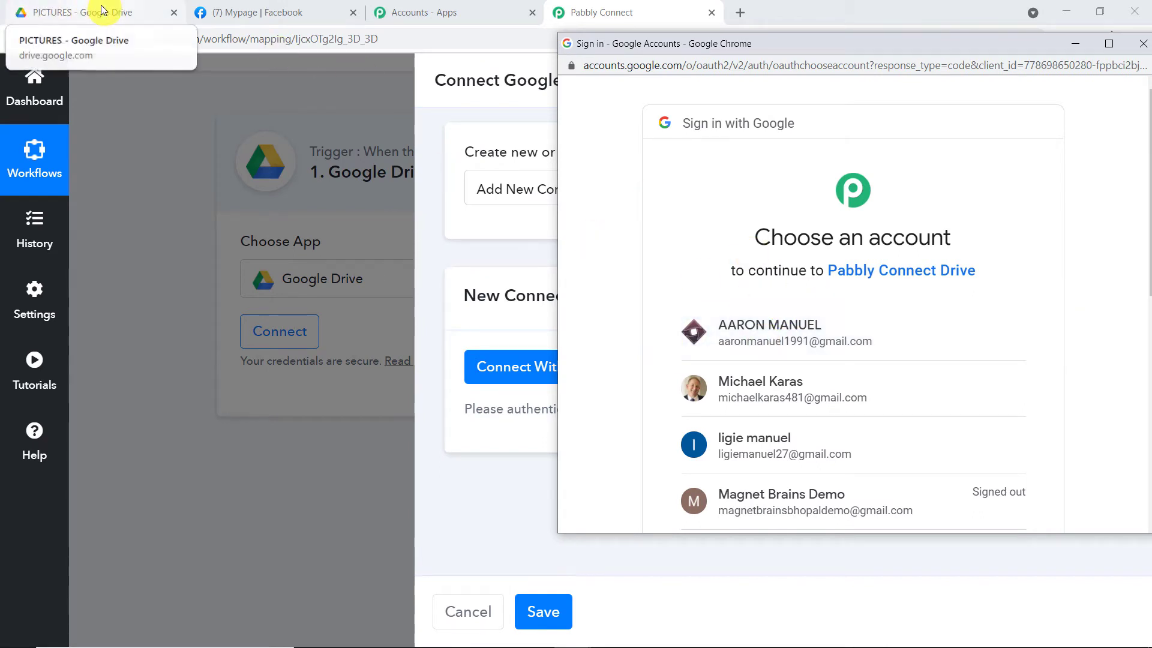
{"action": "left_click", "coordinate": [805, 338]}
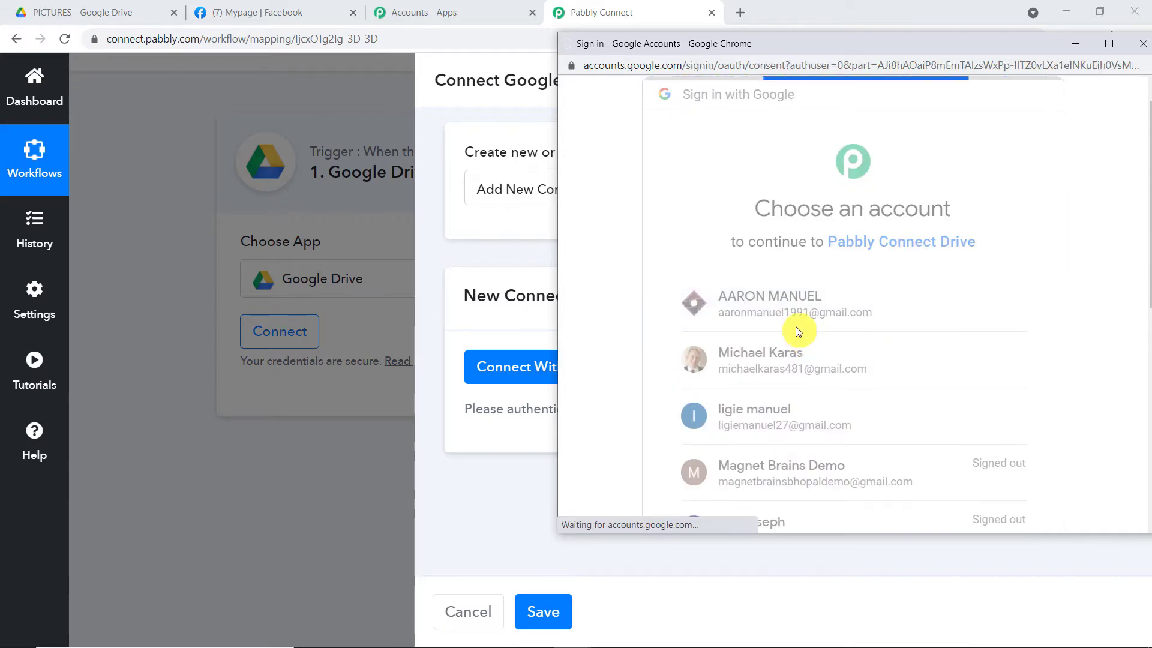
{"action": "left_click_drag", "start_coordinate": [778, 43], "coordinate": [475, 36]}
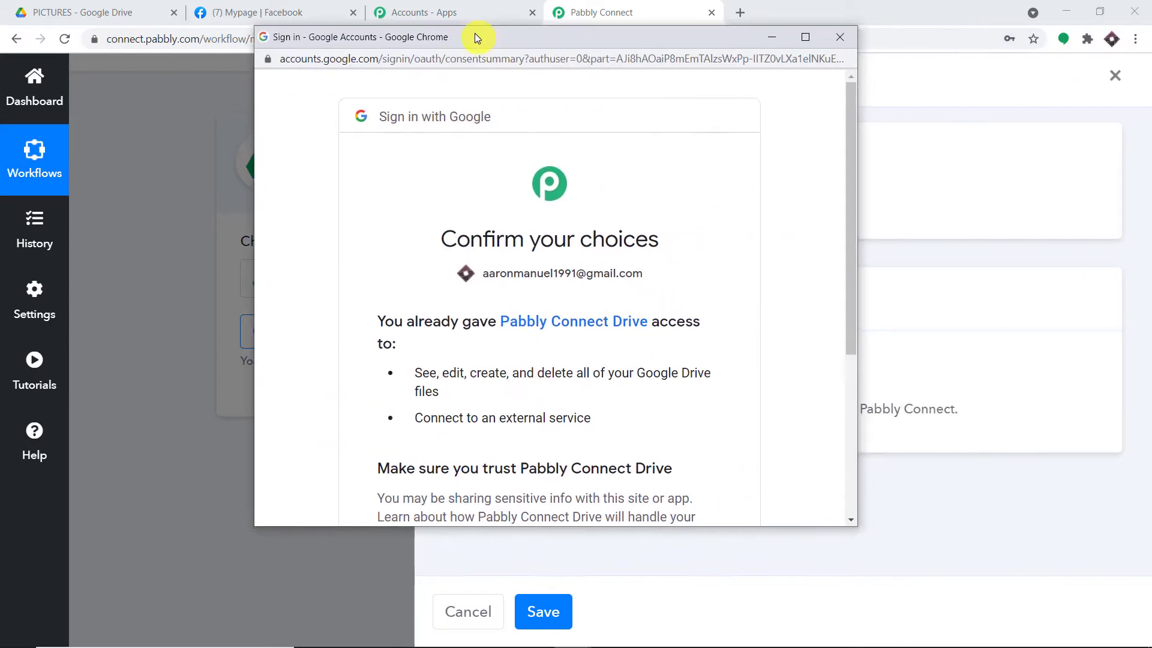
{"action": "scroll", "coordinate": [633, 297], "scroll_direction": "down", "scroll_amount": 4}
{"action": "left_click", "coordinate": [696, 392]}
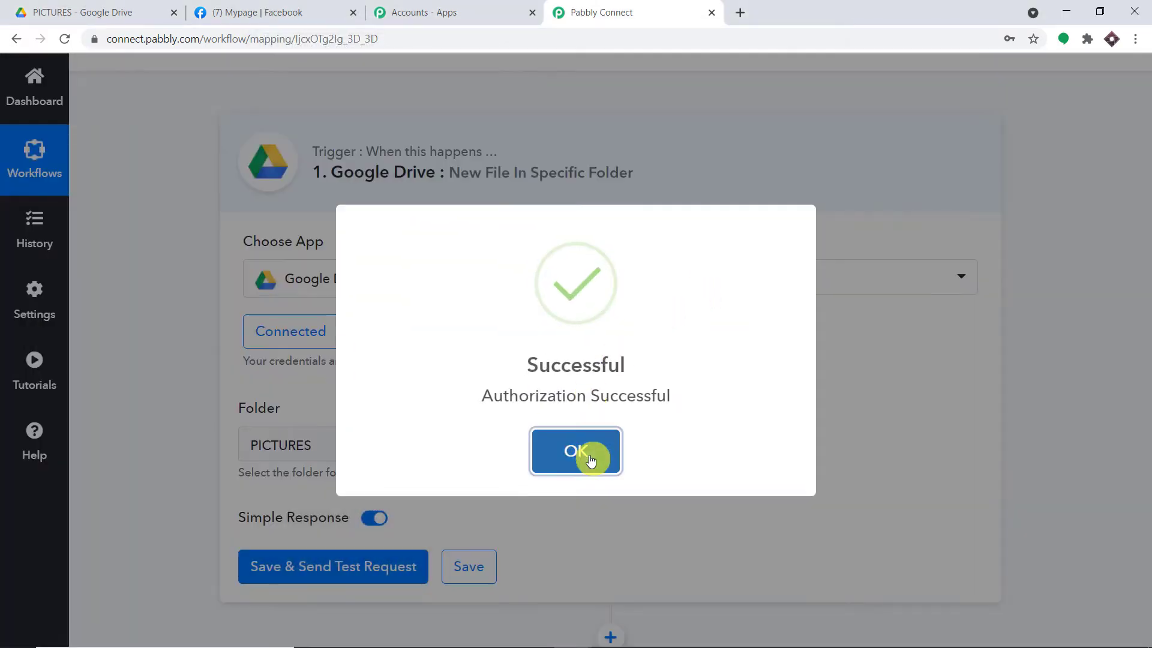
{"action": "left_click", "coordinate": [591, 460]}
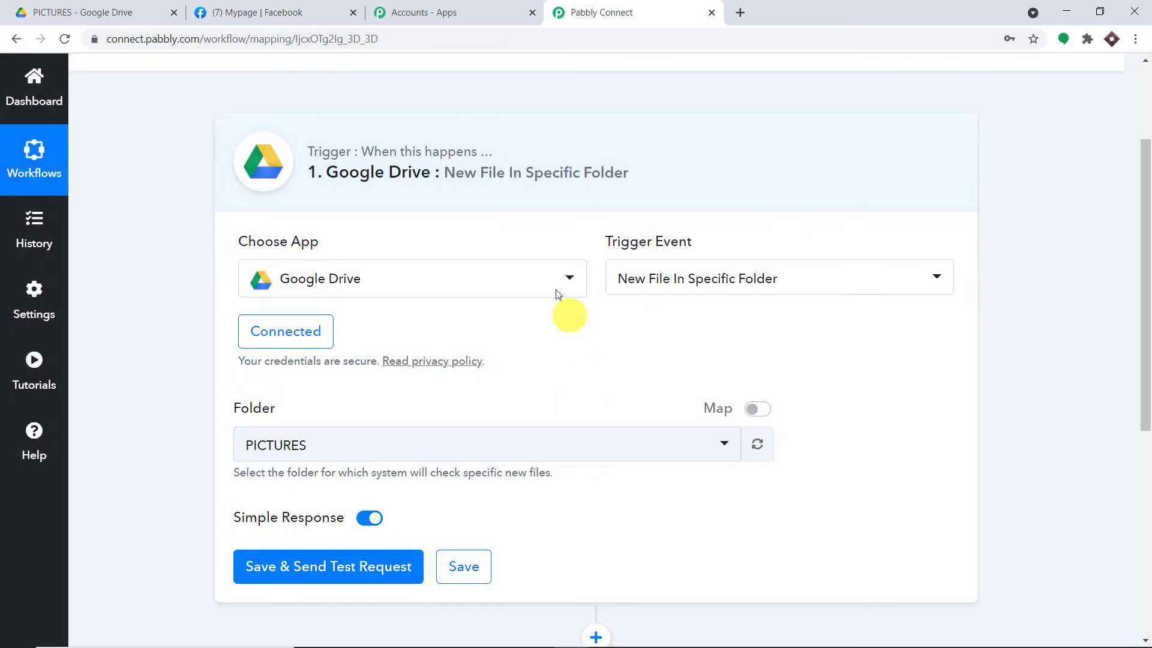
Switch to Google Drive and locate the PICTURES folder in My Drive, then return to the Pabbly Connect workflow
{"action": "scroll", "coordinate": [534, 270], "scroll_direction": "down", "scroll_amount": 3}
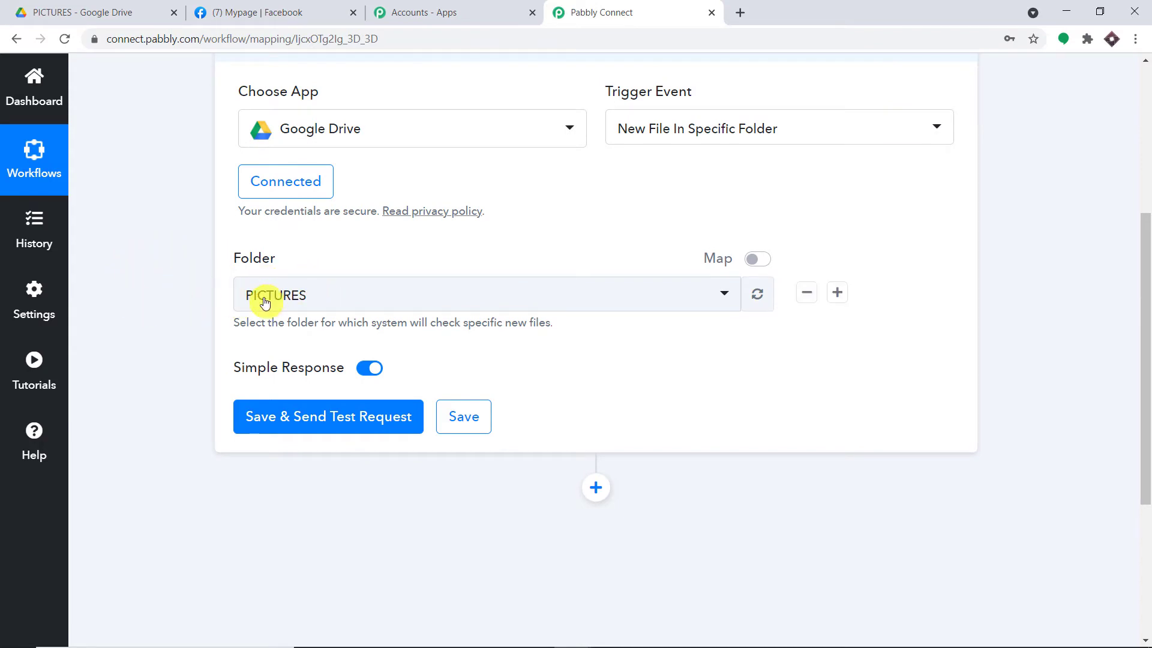
{"action": "left_click", "coordinate": [102, 11]}
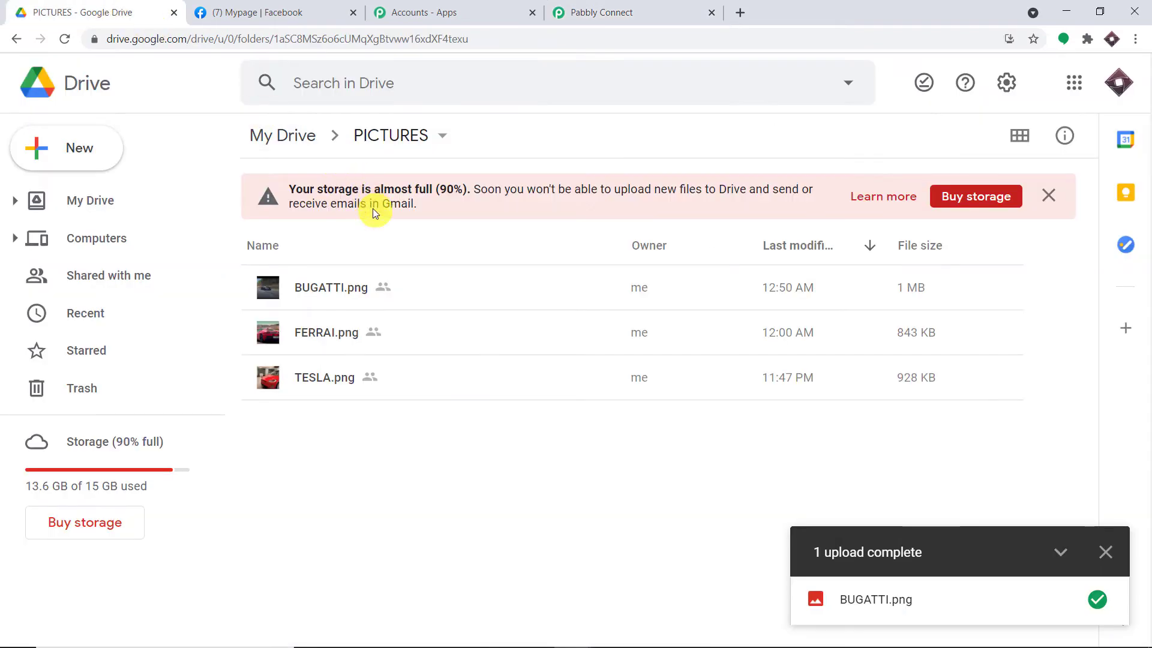
{"action": "left_click", "coordinate": [289, 135]}
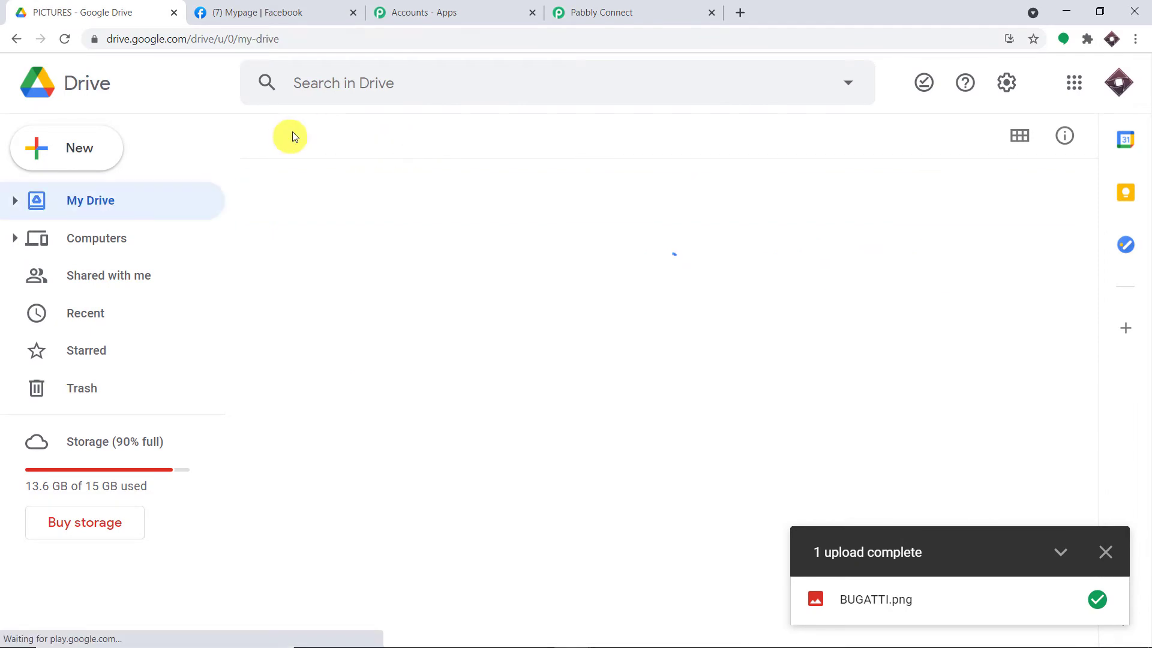
{"action": "scroll", "coordinate": [472, 221], "scroll_direction": "down", "scroll_amount": 4}
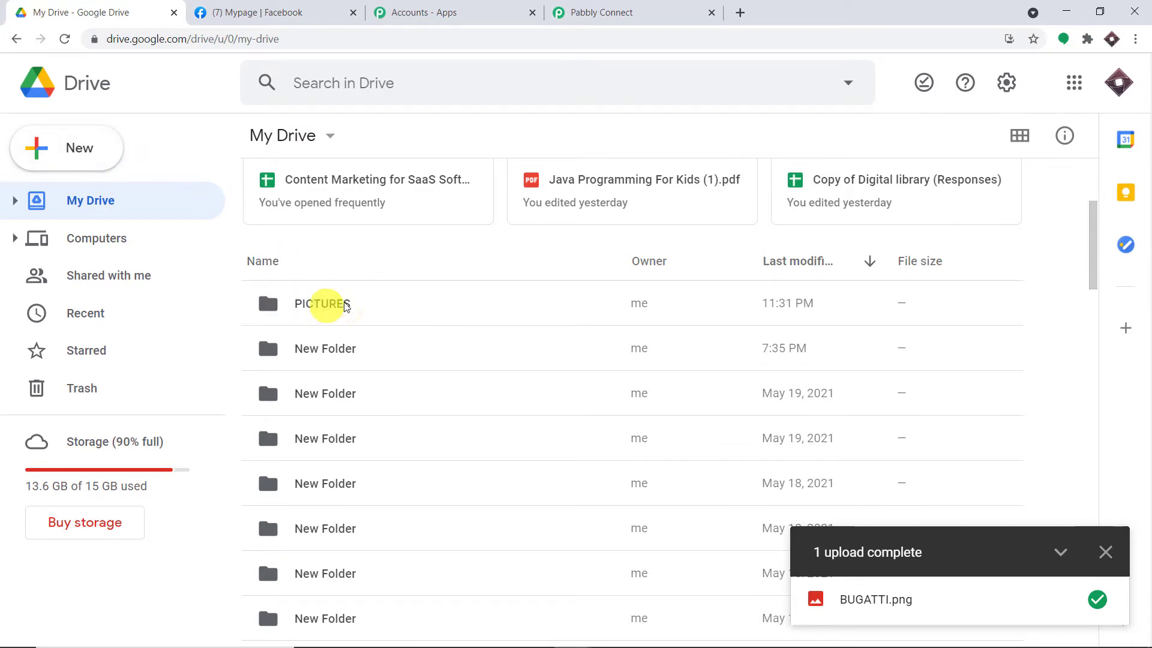
{"action": "left_click", "coordinate": [582, 7]}
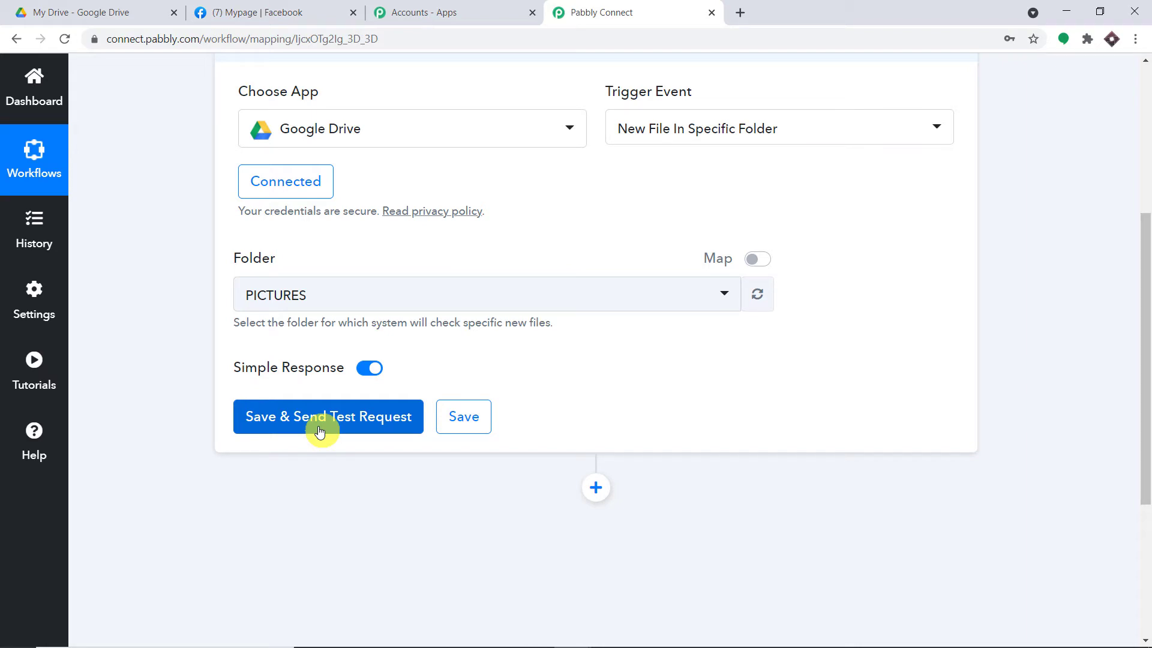
Create a folder named "FILES UPLOADED FOR FACEBOOK" in Google Drive's My Drive and open it
{"action": "left_click", "coordinate": [67, 7]}
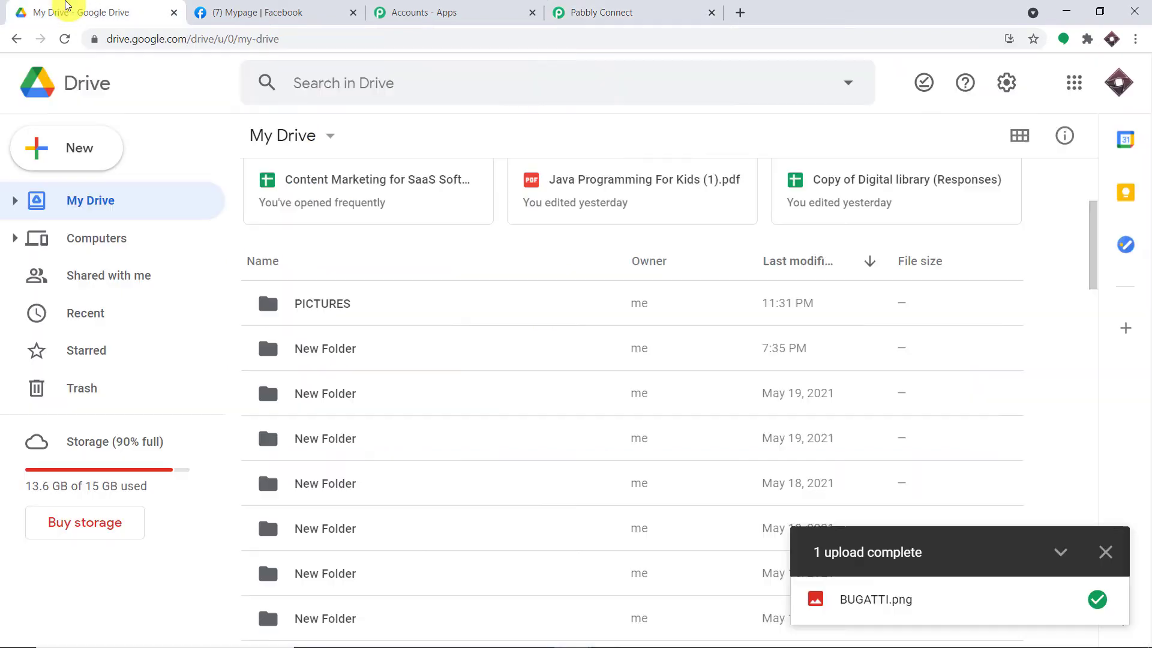
{"action": "left_click", "coordinate": [99, 144]}
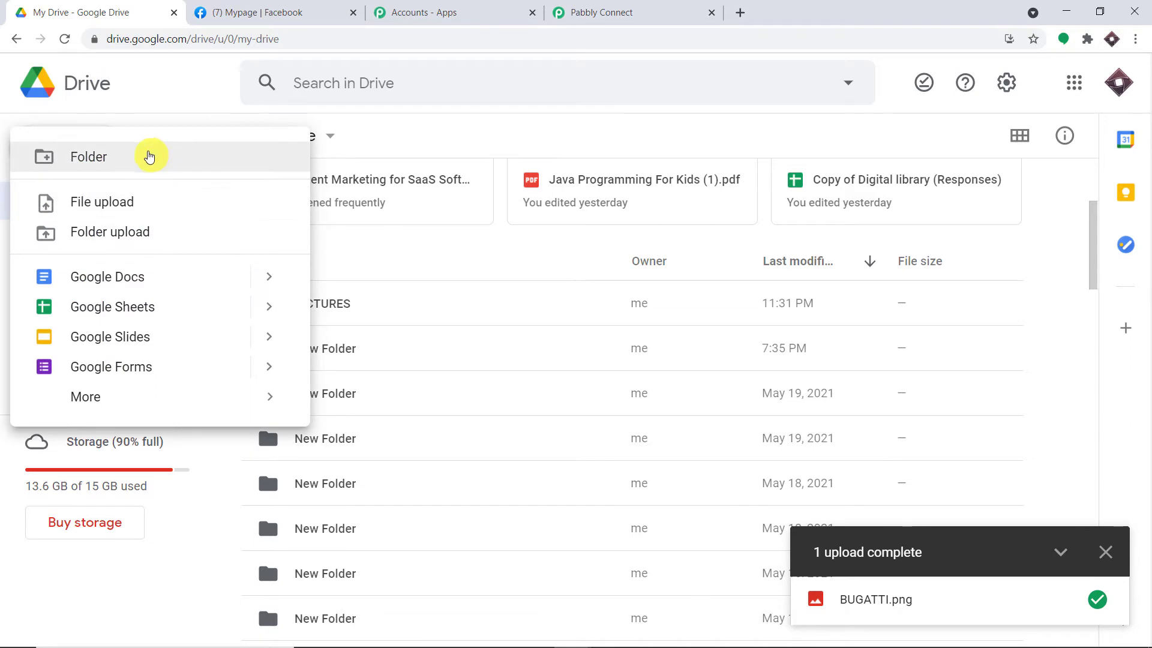
{"action": "left_click", "coordinate": [149, 156]}
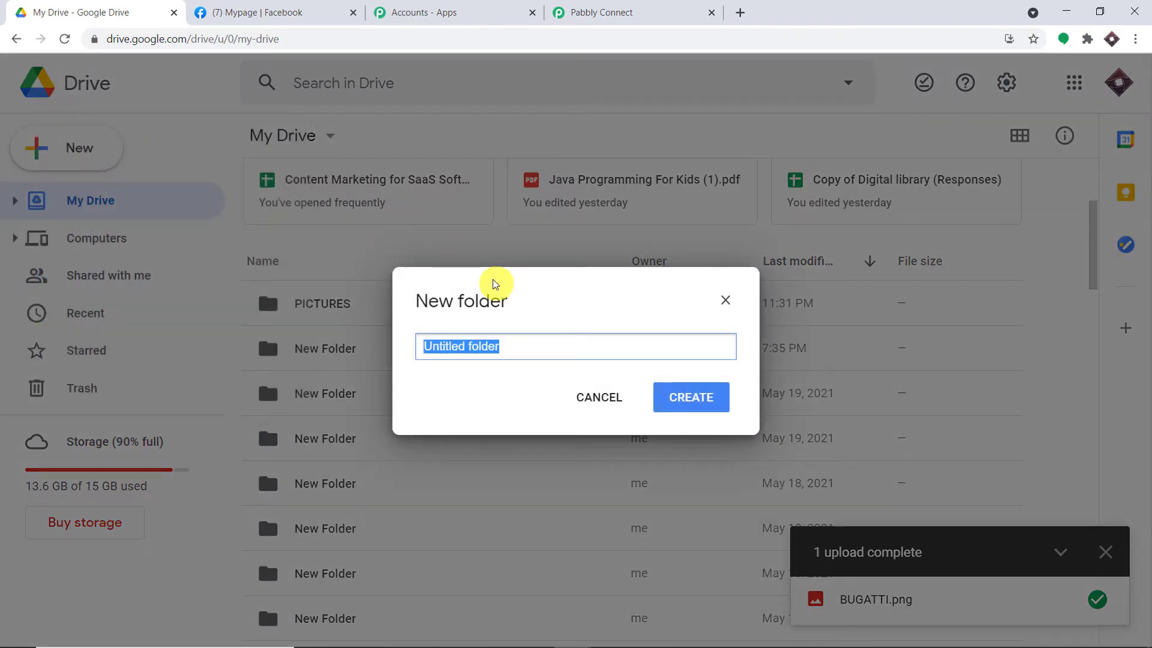
{"action": "key", "text": "BackSpace"}
{"action": "type", "text": "FILES UPLOADE FOR FACEBOOK"}
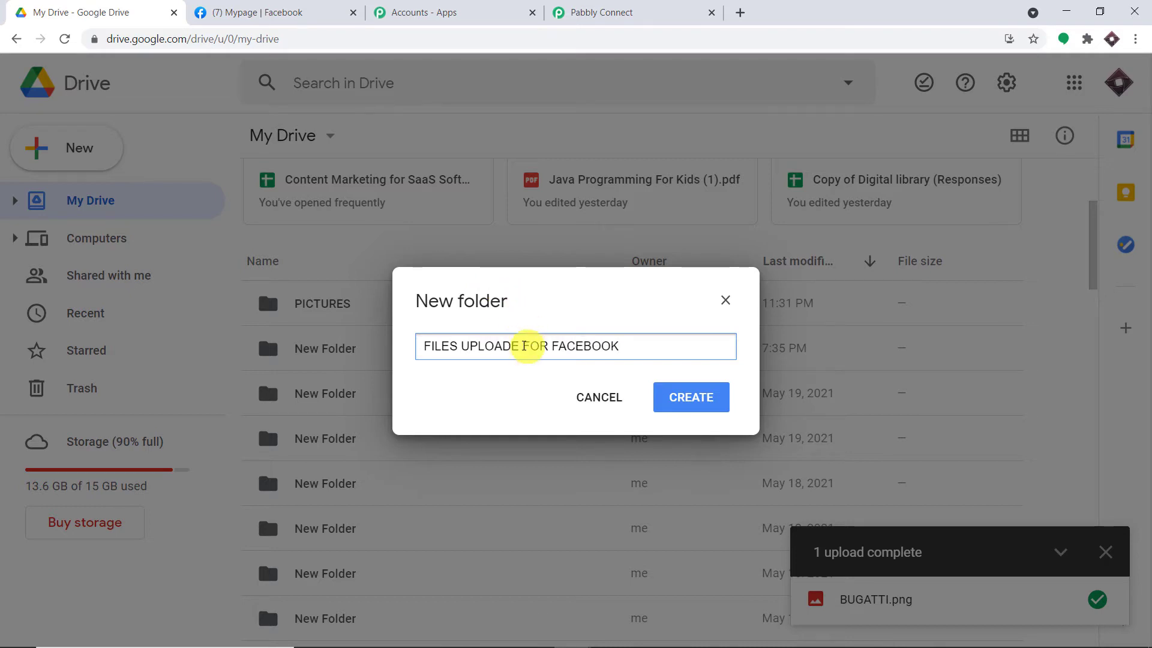
{"action": "left_click", "coordinate": [520, 346]}
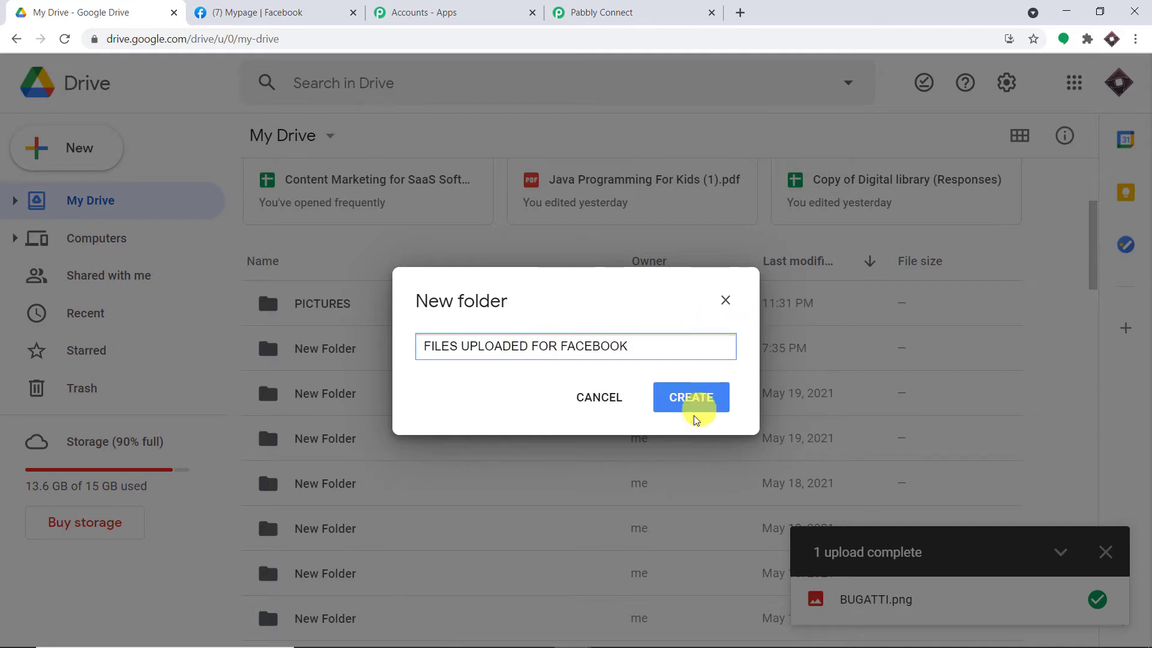
{"action": "left_click", "coordinate": [692, 399]}
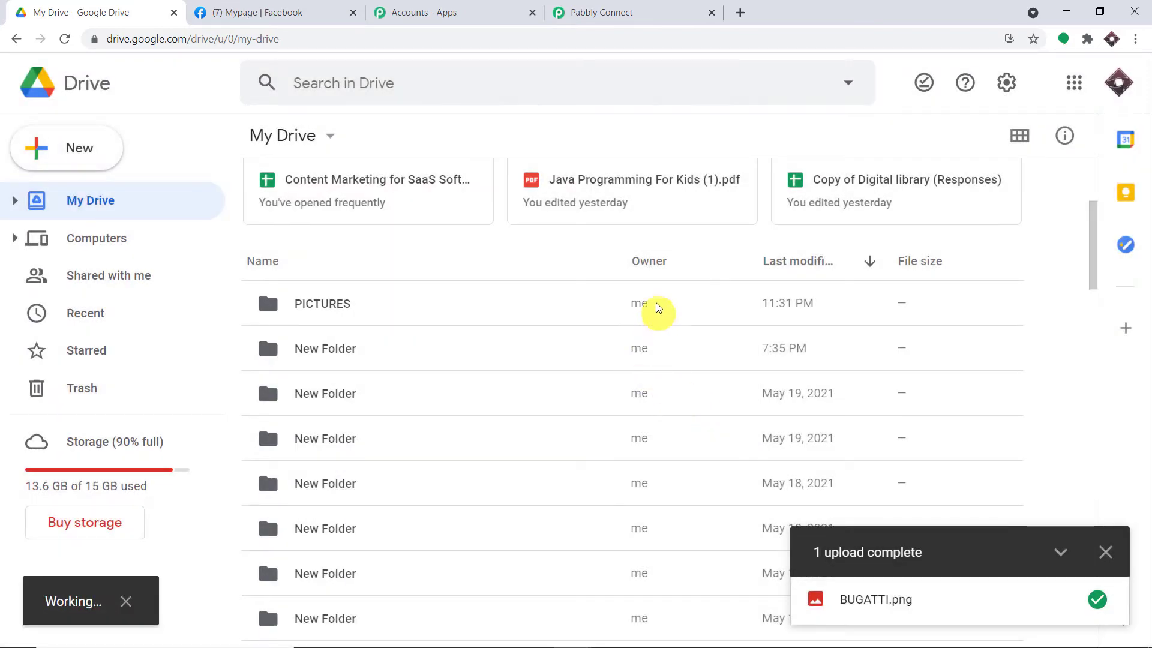
{"action": "scroll", "coordinate": [642, 296], "scroll_direction": "down", "scroll_amount": 3}
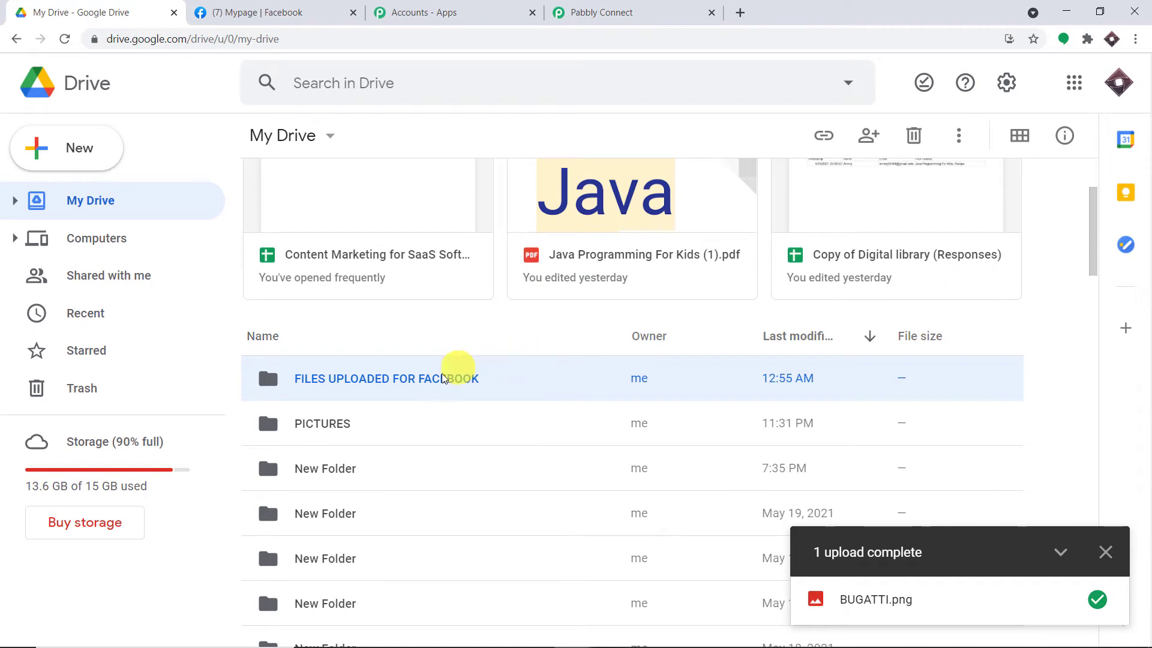
{"action": "scroll", "coordinate": [438, 380], "scroll_direction": "down", "scroll_amount": 3}
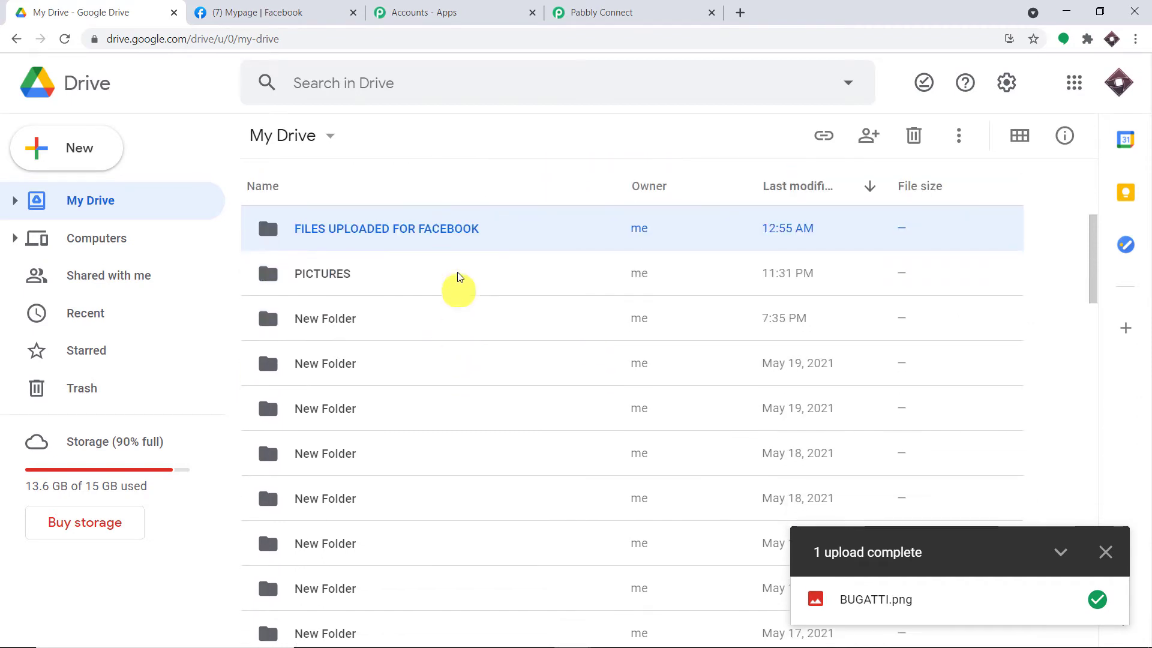
{"action": "double_click", "coordinate": [464, 231]}
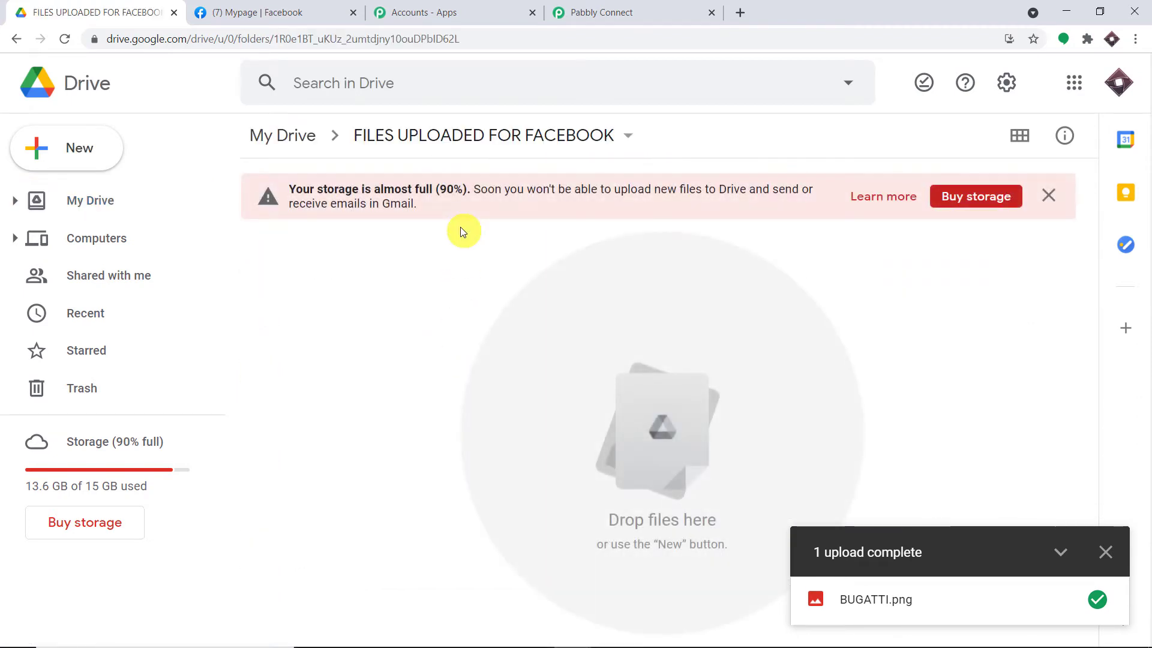
{"action": "left_click", "coordinate": [95, 148]}
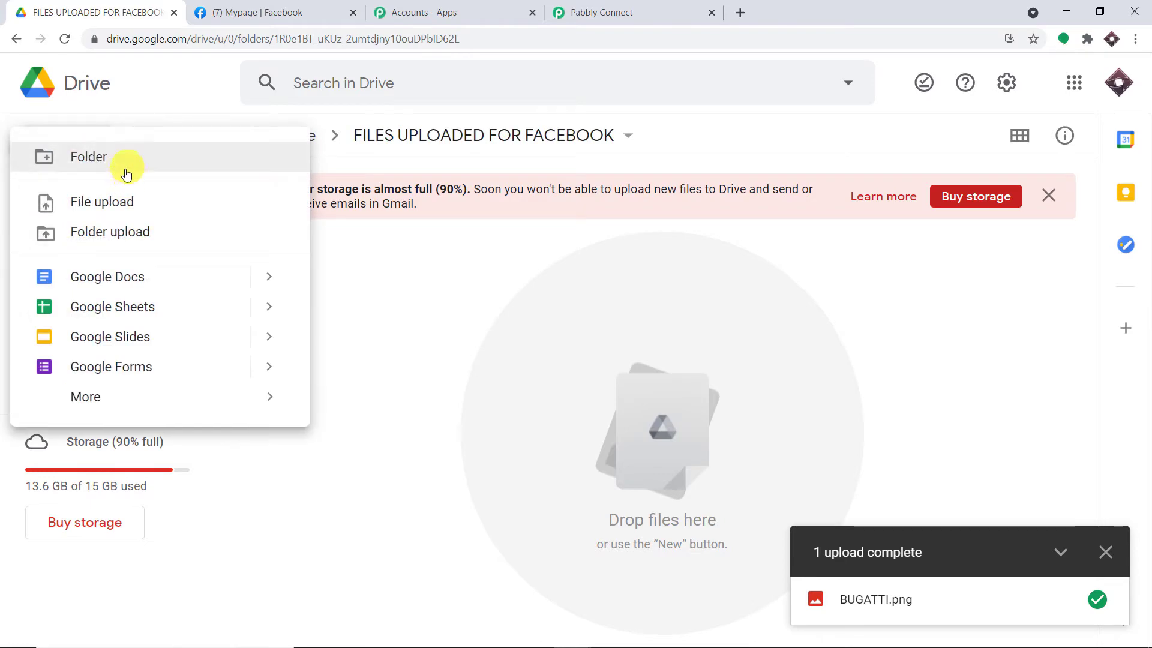
{"action": "left_click", "coordinate": [142, 200]}
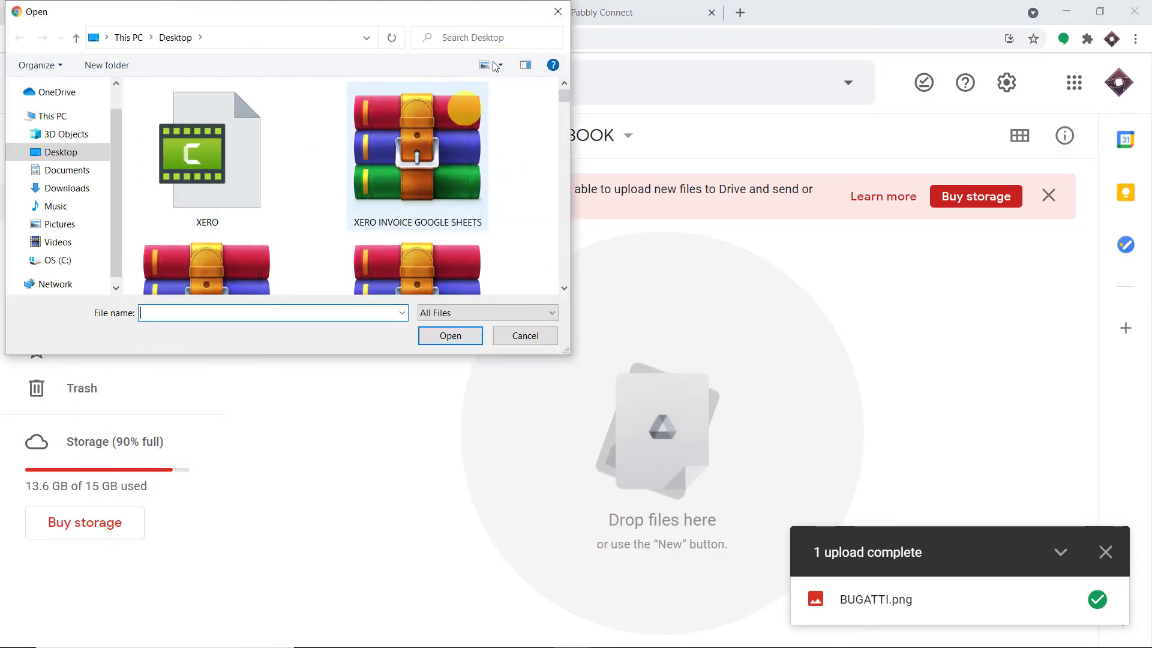
{"action": "left_click", "coordinate": [556, 17]}
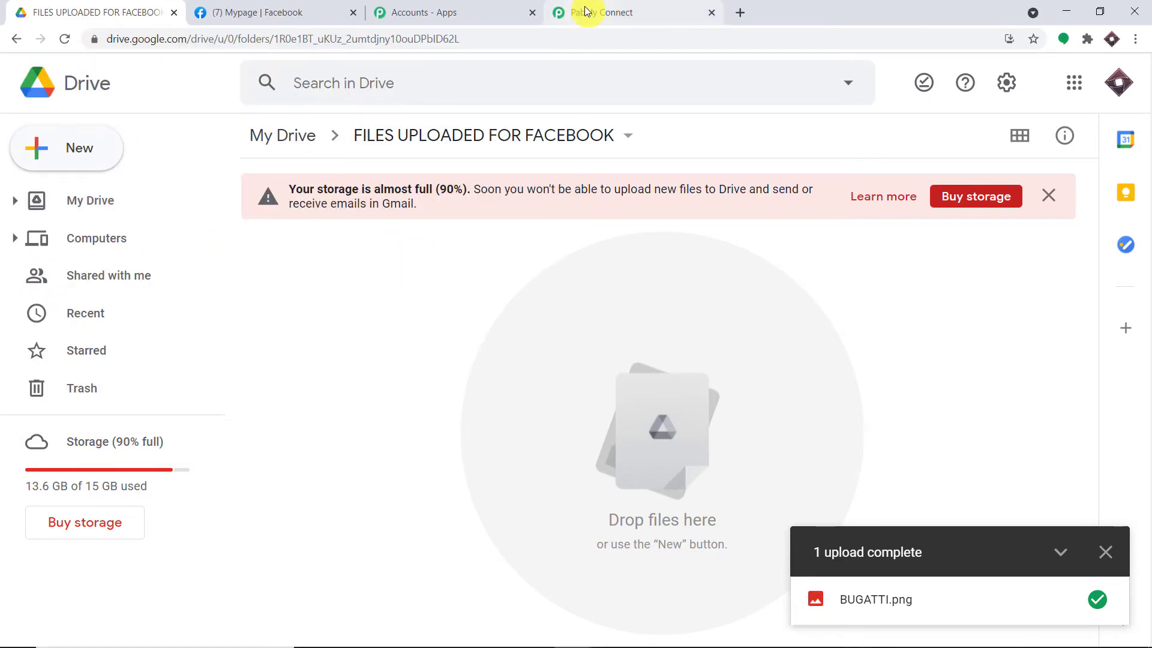
In the Pabbly Connect trigger, refresh the folder list, choose FILES UPLOADED FOR FACEBOOK, and save with a test request
{"action": "left_click", "coordinate": [581, 12]}
{"action": "left_click", "coordinate": [765, 291]}
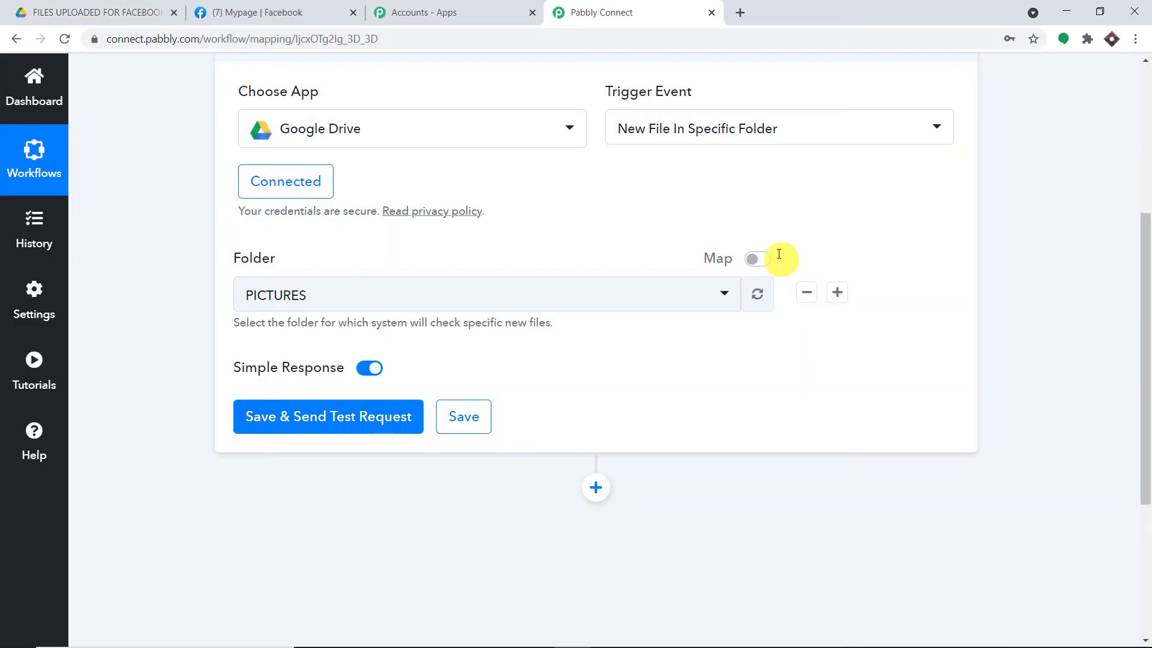
{"action": "left_click", "coordinate": [553, 297]}
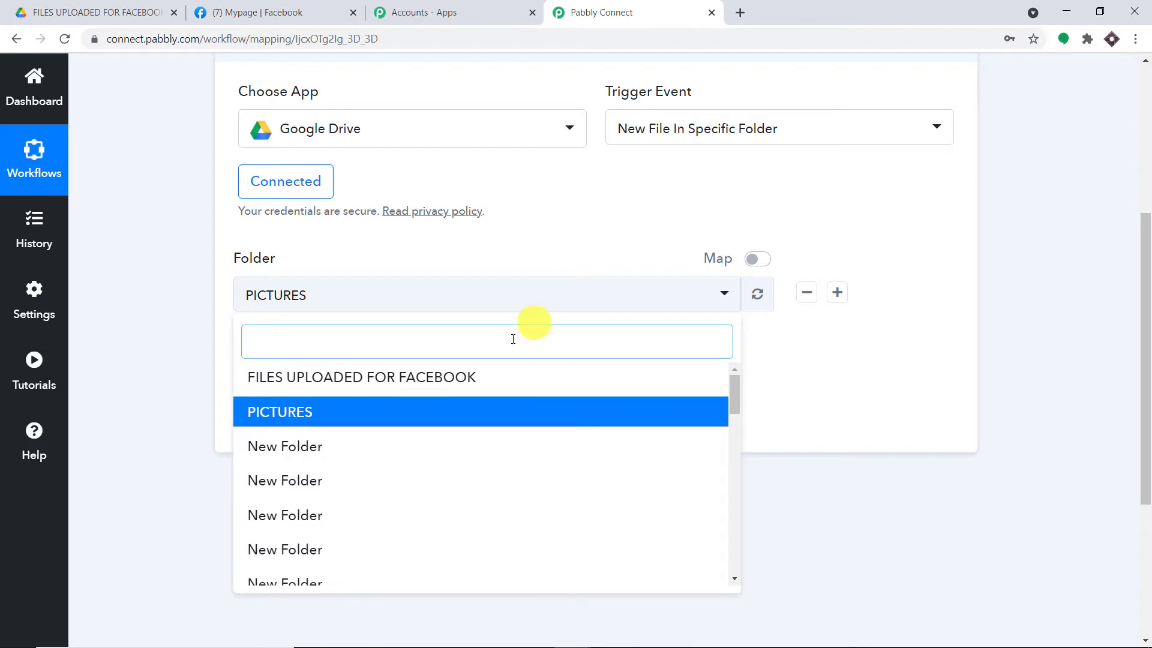
{"action": "left_click", "coordinate": [472, 378]}
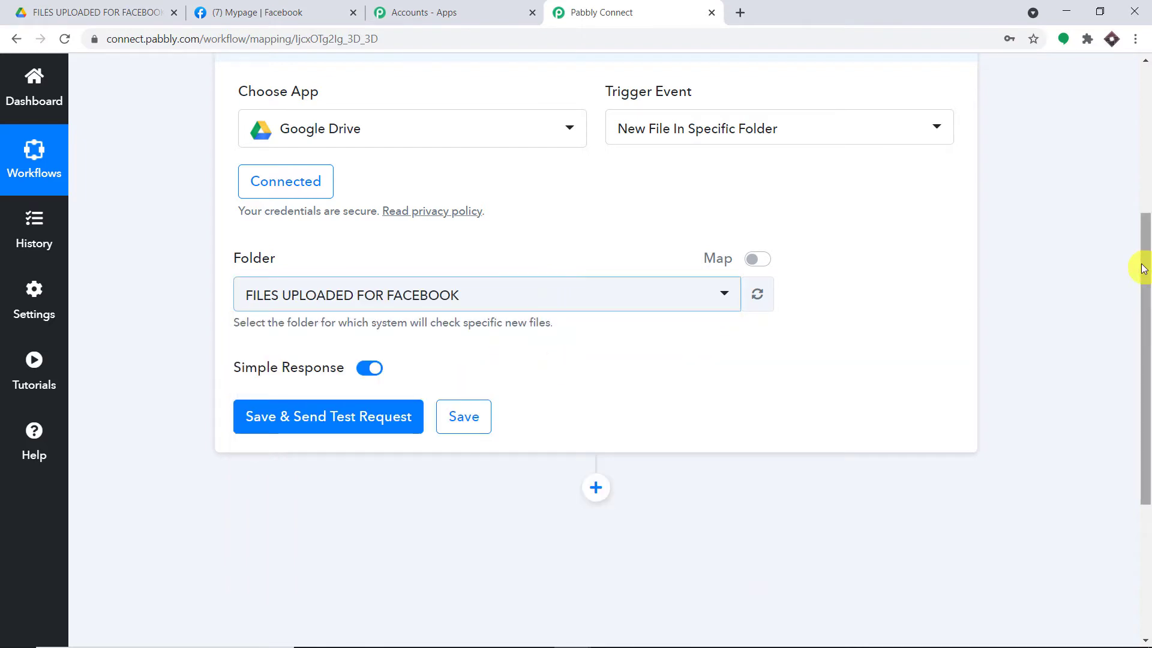
{"action": "left_click", "coordinate": [324, 428]}
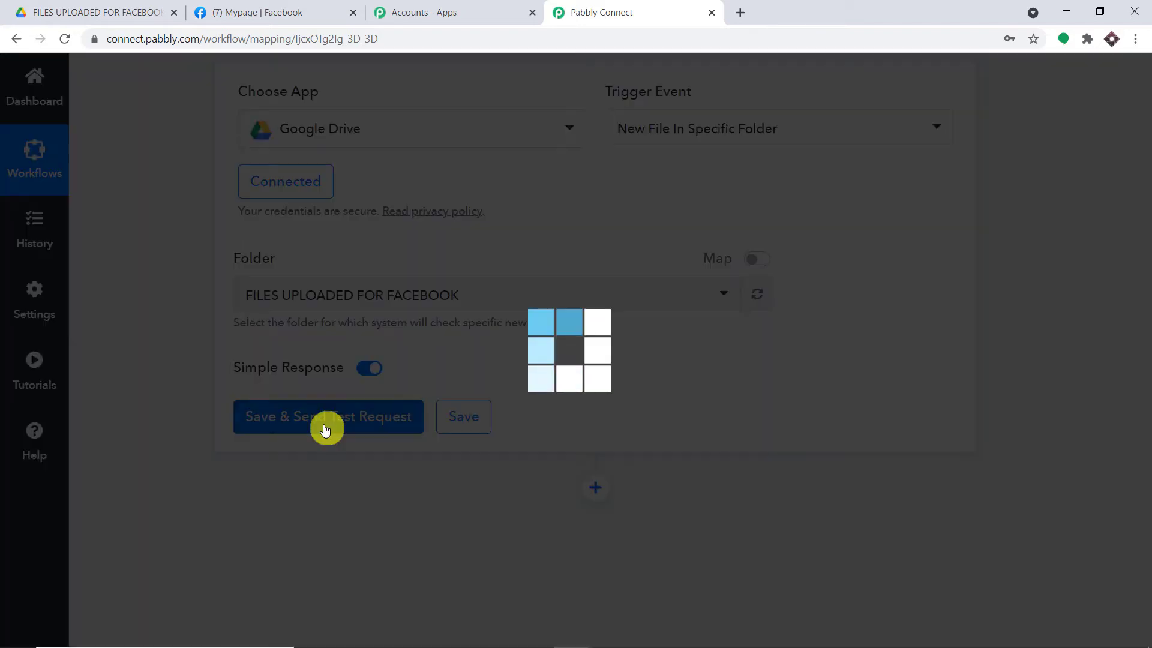
{"action": "scroll", "coordinate": [712, 352], "scroll_direction": "down", "scroll_amount": 1}
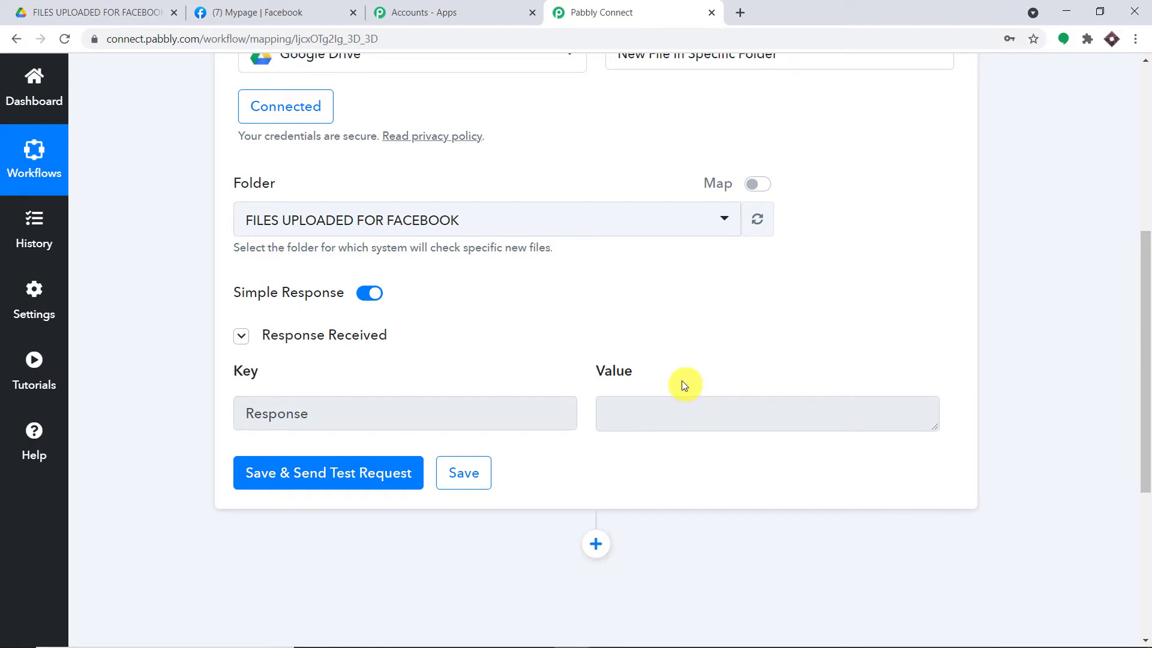
{"action": "mouse_move", "coordinate": [398, 211]}
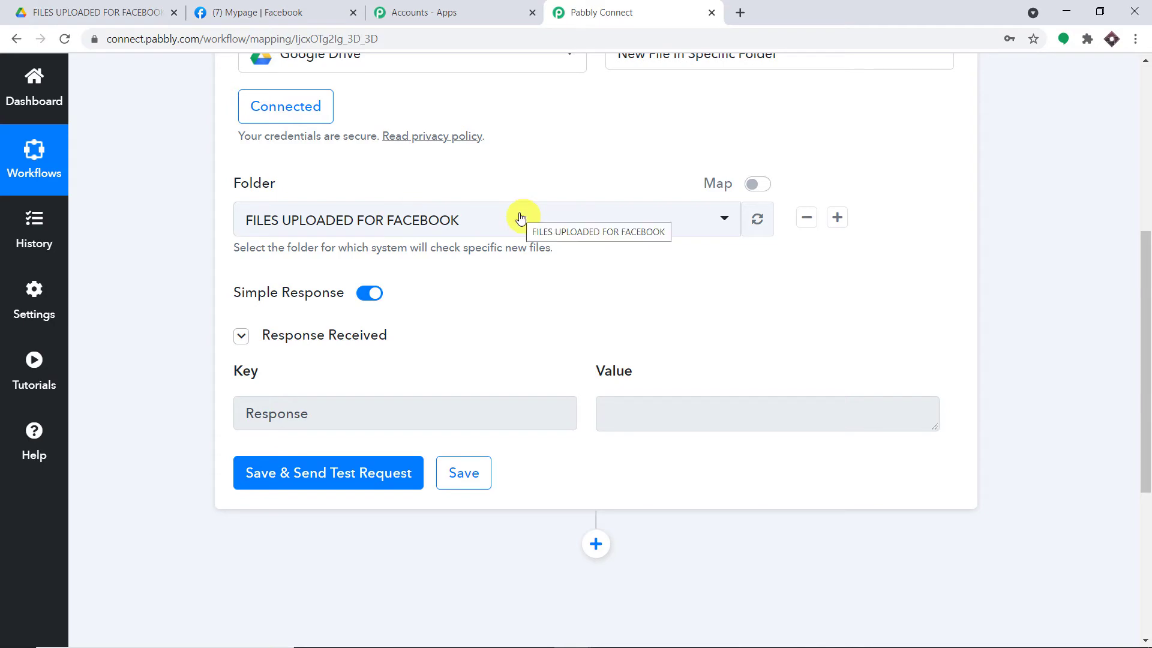
Upload FERRAI.png from the Desktop to the FILES UPLOADED FOR FACEBOOK folder in Google Drive
{"action": "left_click", "coordinate": [90, 12]}
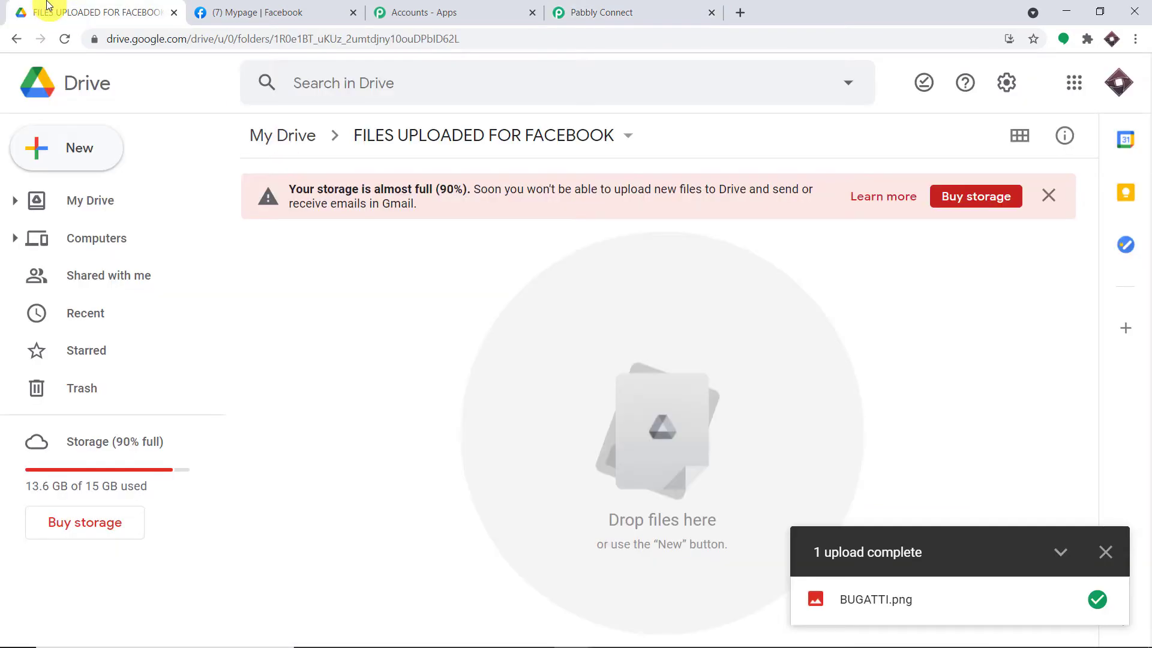
{"action": "left_click", "coordinate": [85, 148]}
{"action": "left_click", "coordinate": [136, 202]}
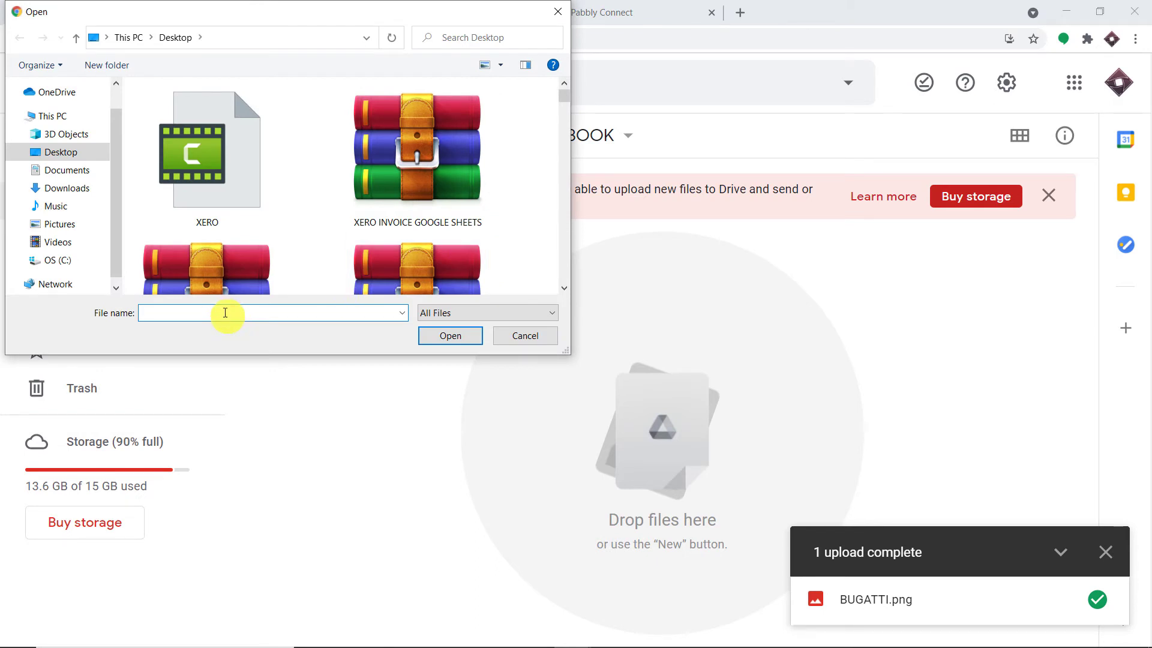
{"action": "type", "text": "FERR"}
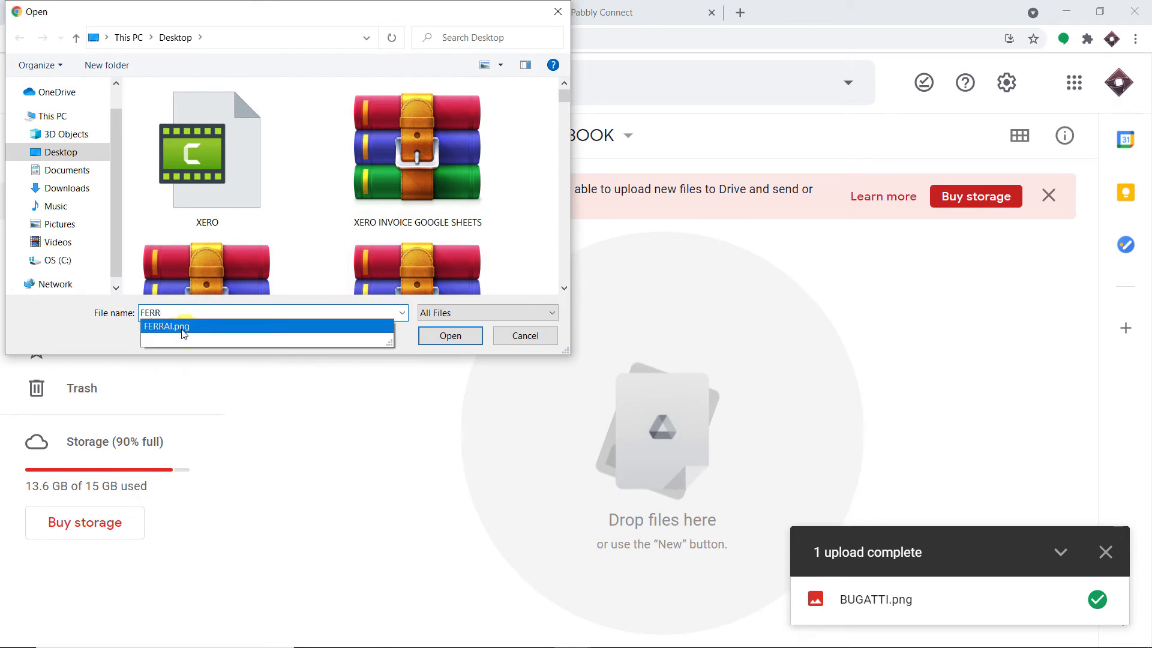
{"action": "left_click", "coordinate": [184, 331]}
{"action": "left_click", "coordinate": [442, 333]}
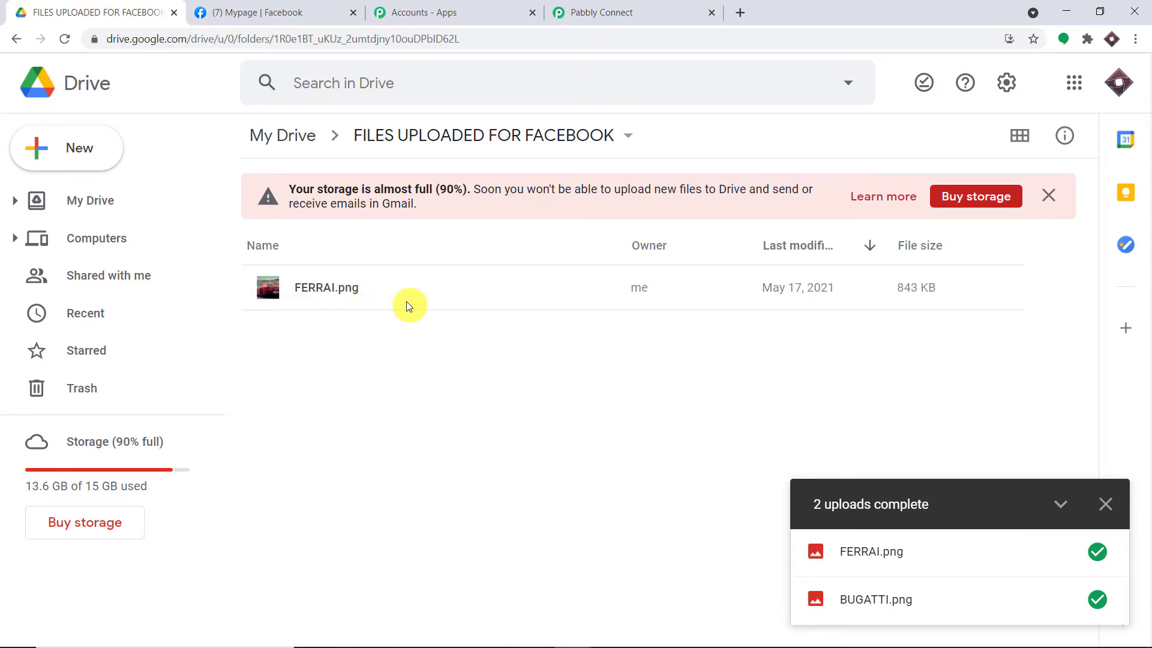
In the Pabbly Connect workflow, save the Google Drive trigger with a test request and review the returned Title and ThumbnailLink
{"action": "left_click", "coordinate": [614, 13]}
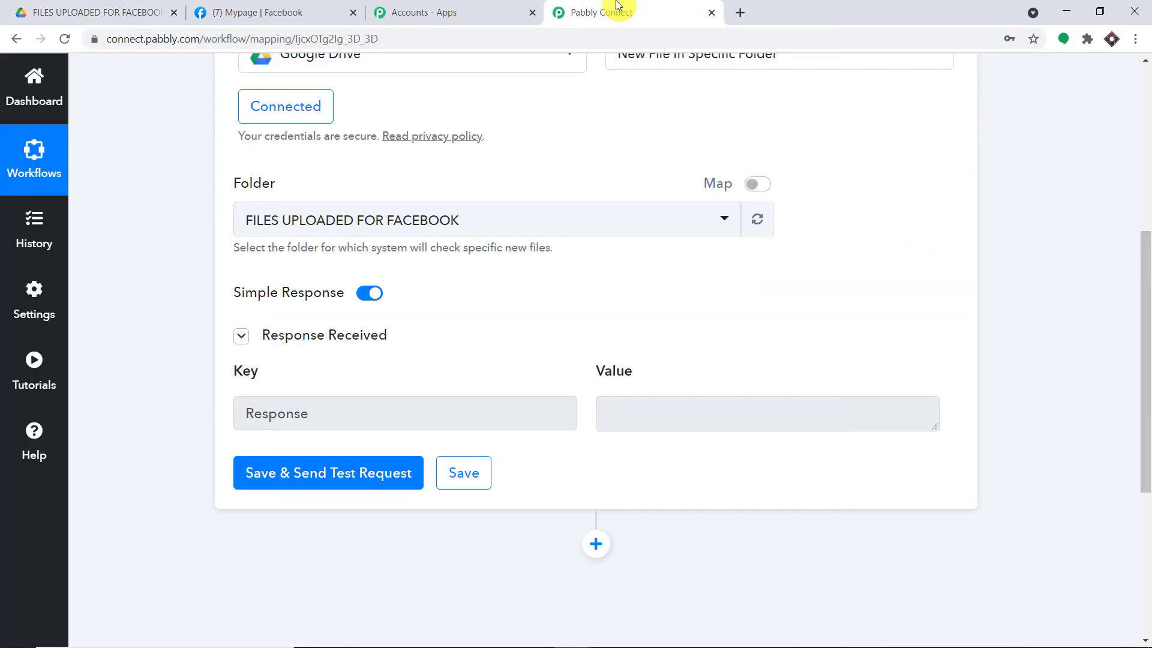
{"action": "left_click", "coordinate": [337, 477]}
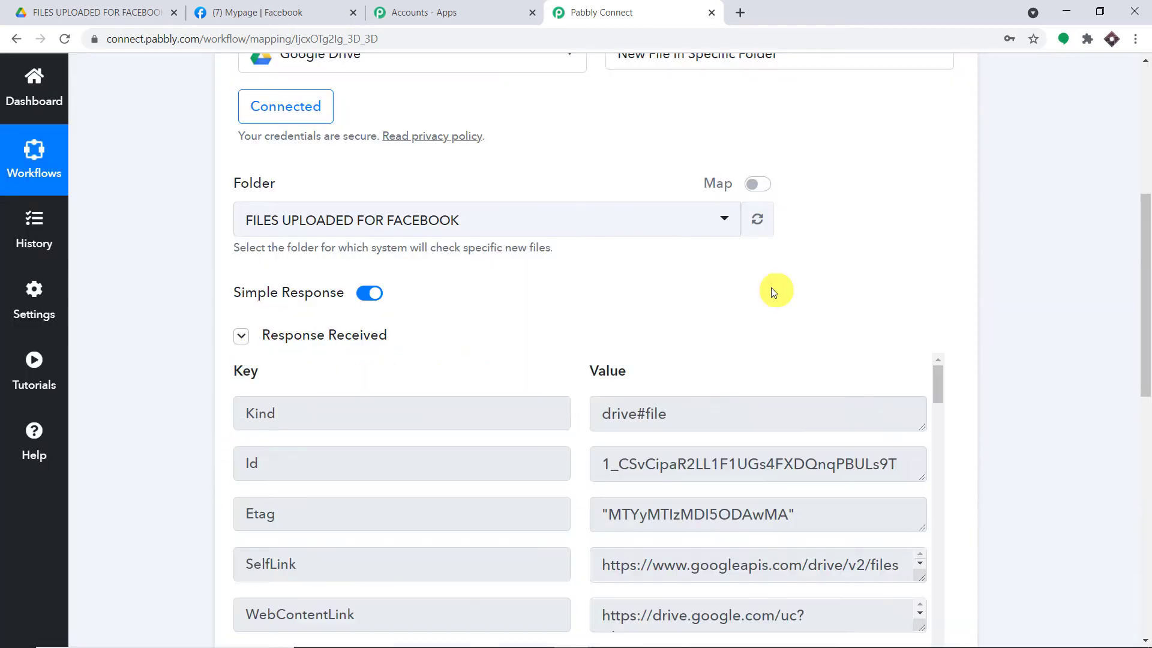
{"action": "scroll", "coordinate": [780, 372], "scroll_direction": "down", "scroll_amount": 2}
{"action": "left_click_drag", "start_coordinate": [1145, 348], "coordinate": [1147, 408]}
{"action": "scroll", "coordinate": [828, 264], "scroll_direction": "down", "scroll_amount": 4}
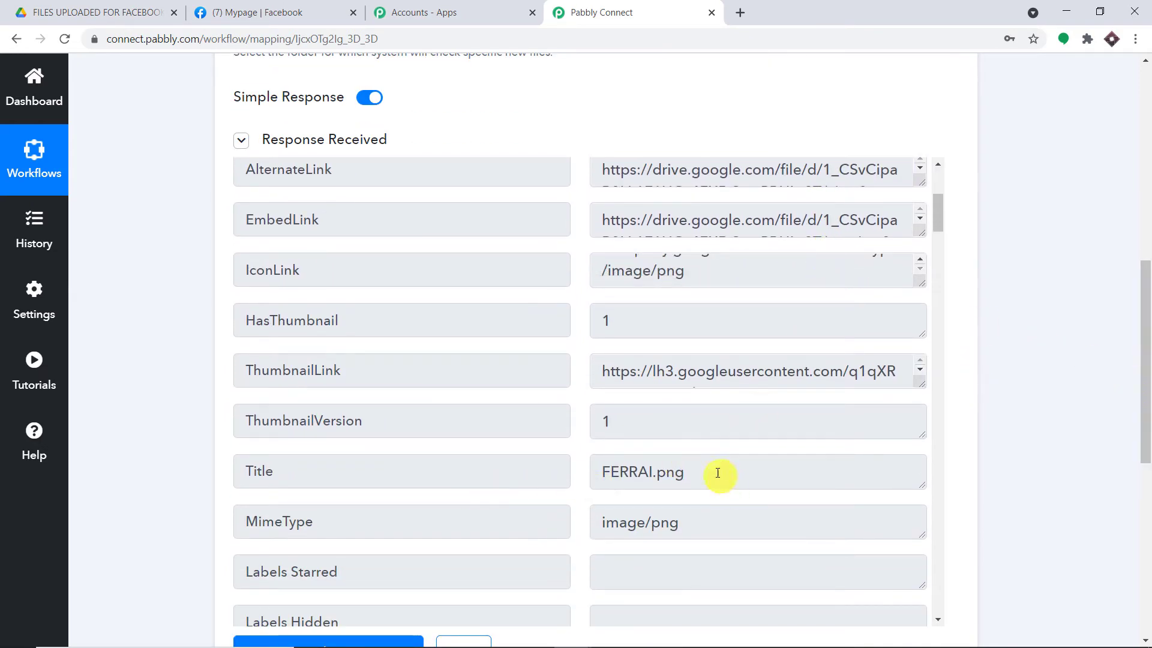
{"action": "left_click_drag", "start_coordinate": [718, 473], "coordinate": [571, 473]}
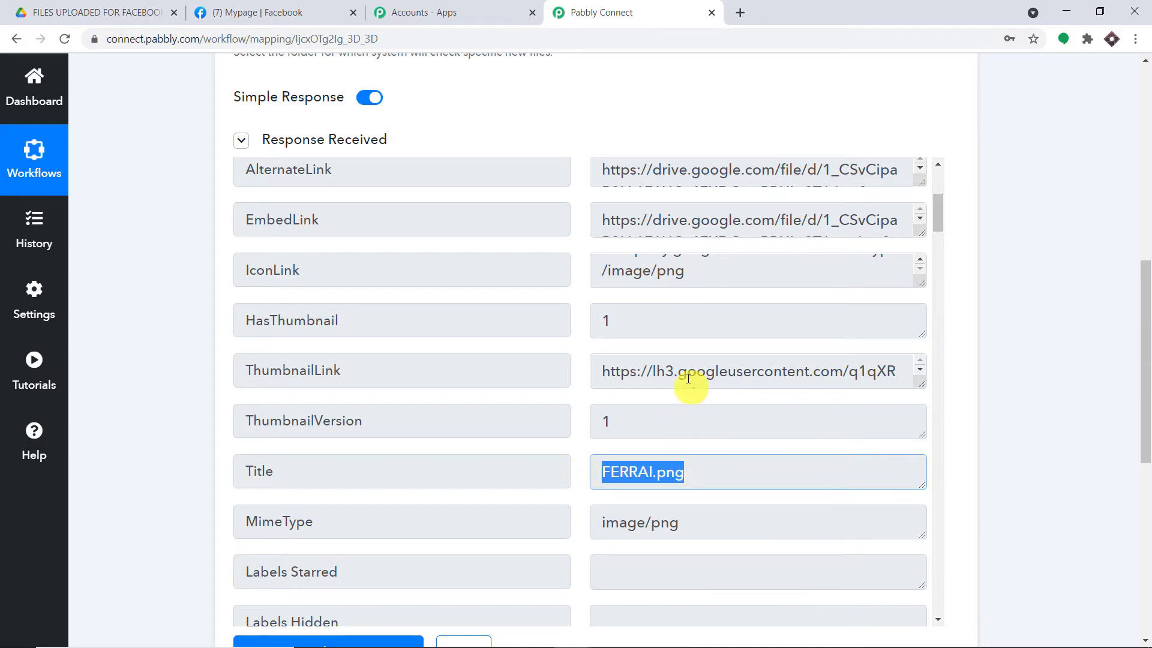
{"action": "scroll", "coordinate": [684, 367], "scroll_direction": "down", "scroll_amount": 3}
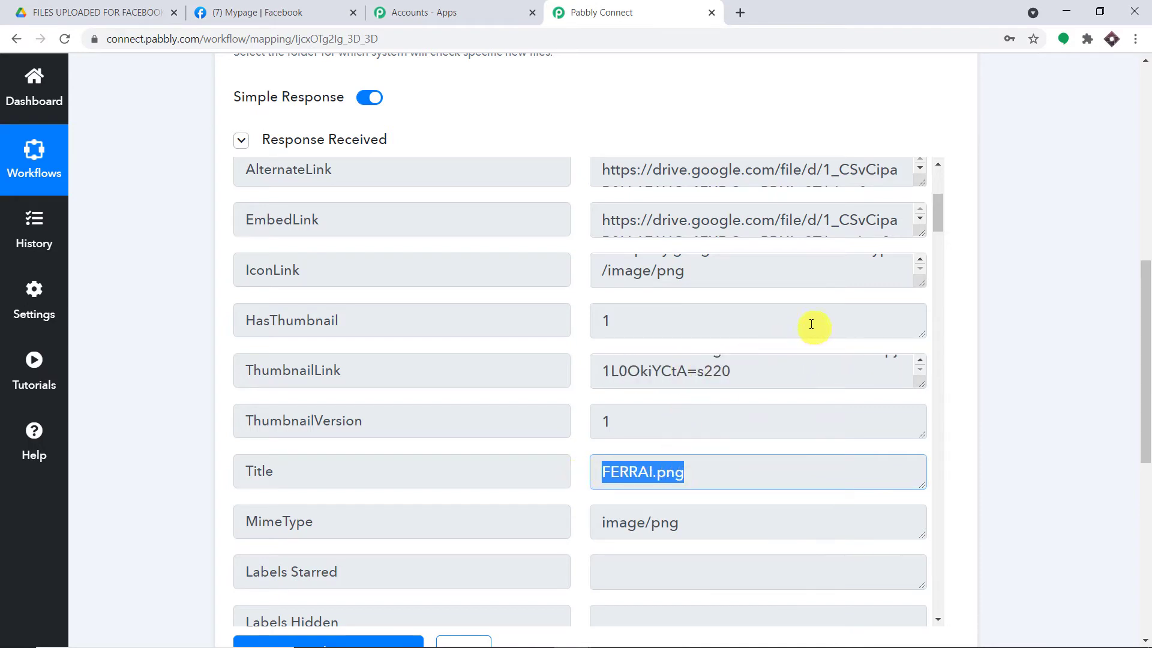
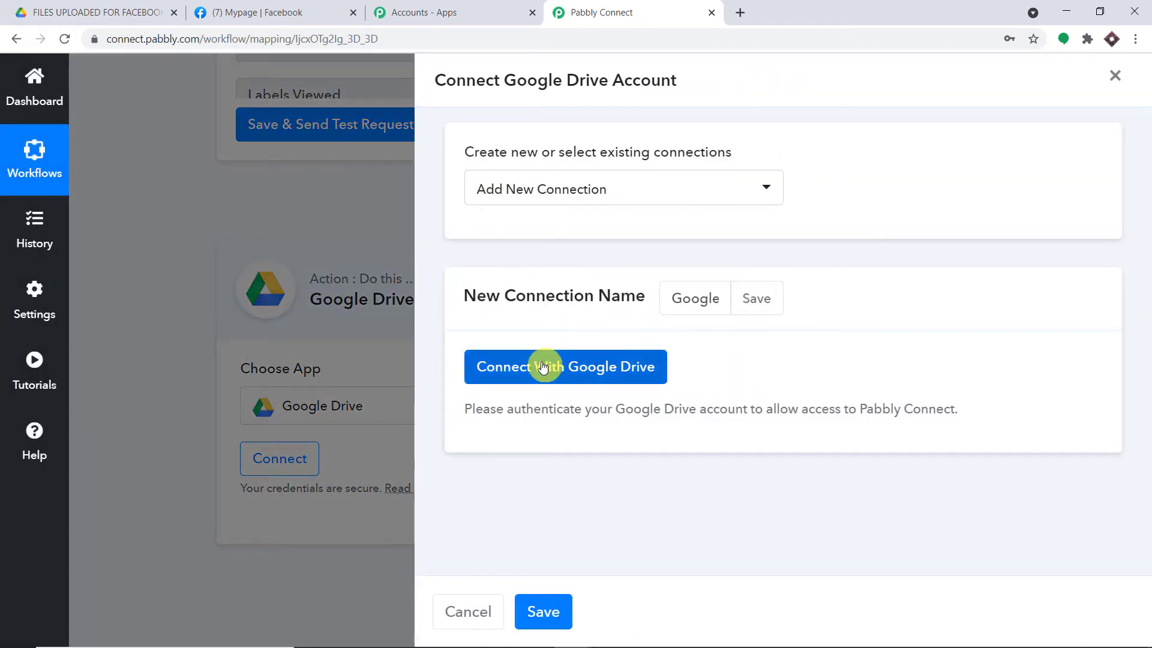
Connect the Google Drive action as a new connection, authorizing Pabbly Connect Drive with the Google account
{"action": "left_click", "coordinate": [543, 368]}
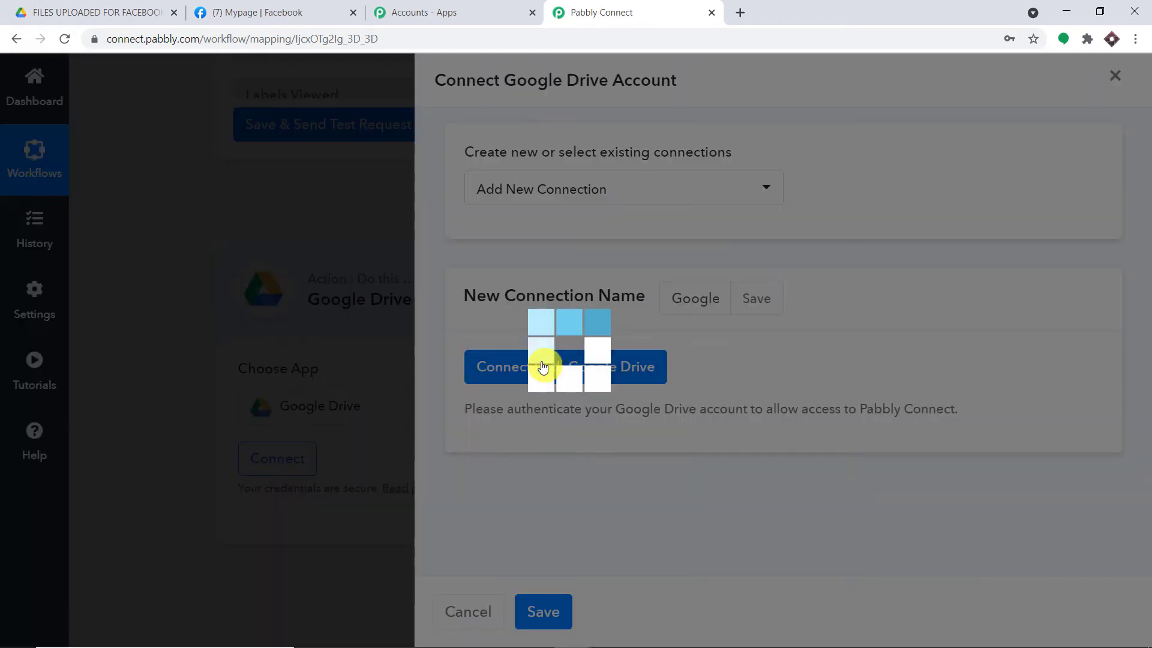
{"action": "left_click", "coordinate": [304, 301]}
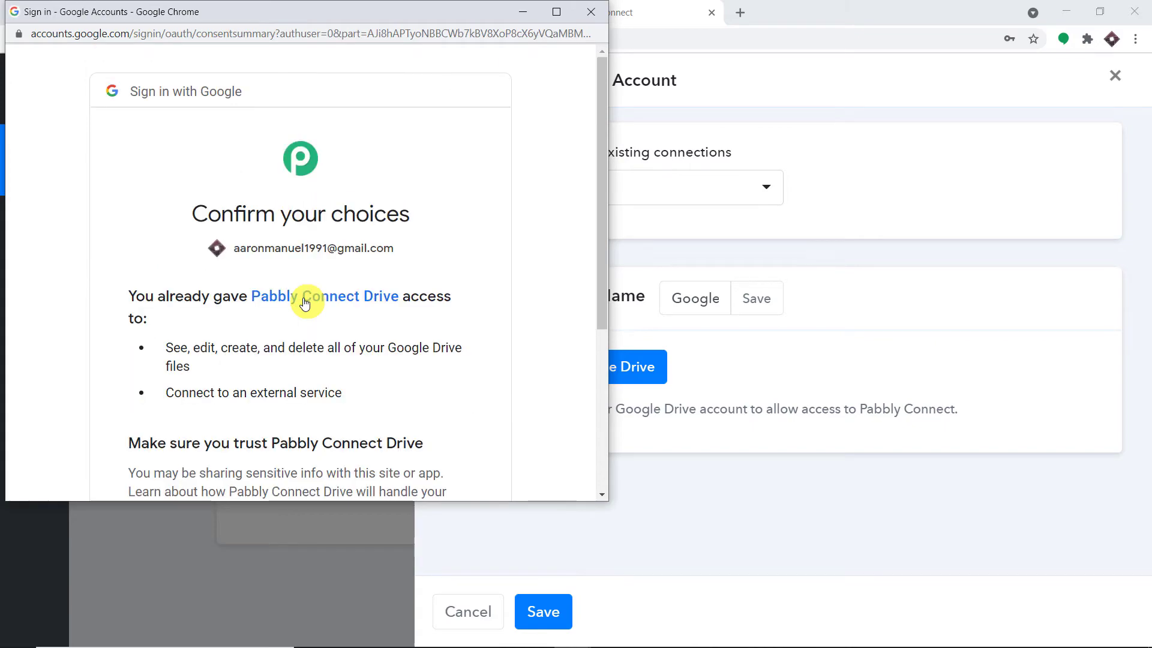
{"action": "scroll", "coordinate": [476, 322], "scroll_direction": "down", "scroll_amount": 5}
{"action": "left_click", "coordinate": [451, 362]}
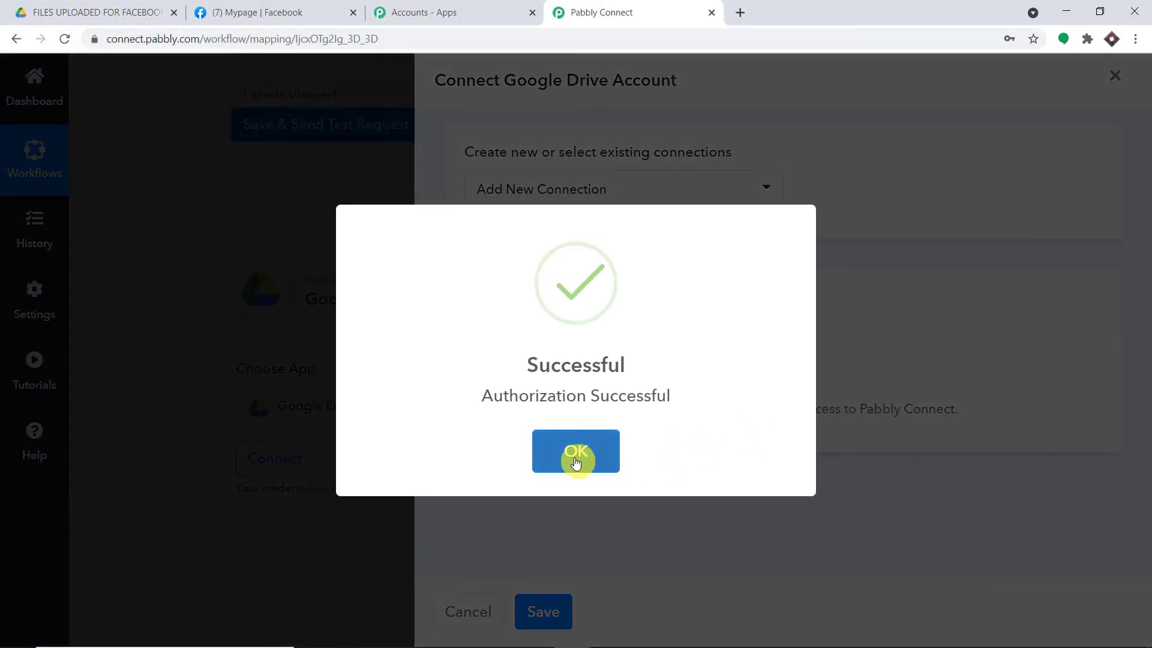
{"action": "left_click", "coordinate": [572, 454]}
{"action": "scroll", "coordinate": [588, 360], "scroll_direction": "down", "scroll_amount": 5}
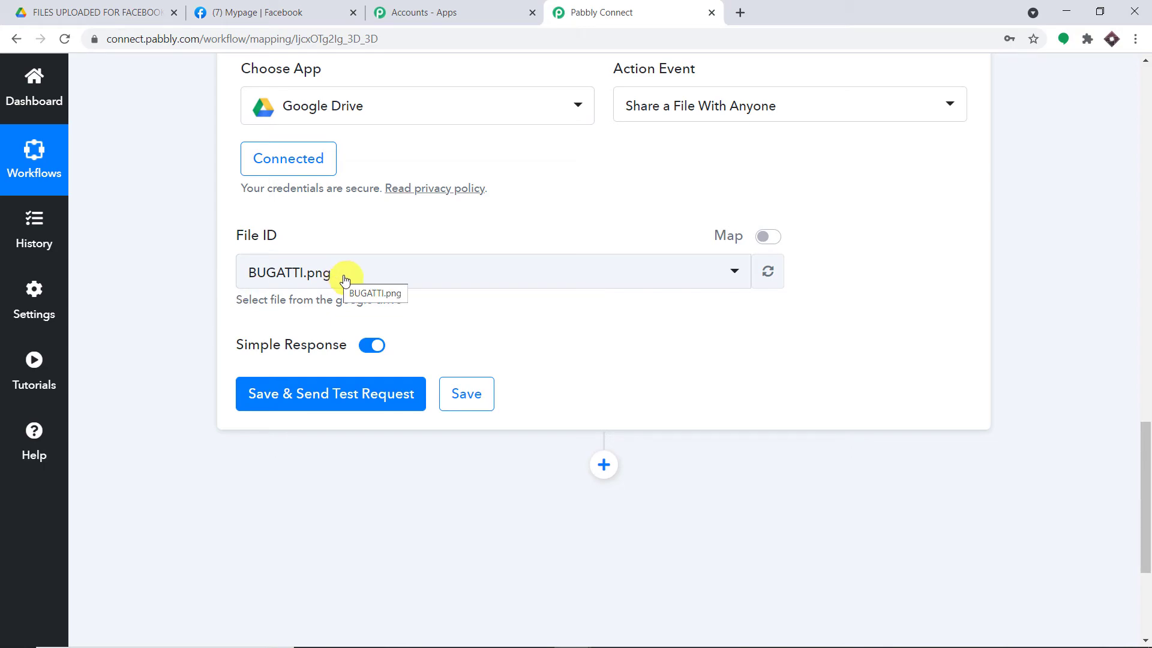
Check the file title in the trigger response and select FERRAI.png as the action's File ID
{"action": "scroll", "coordinate": [357, 279], "scroll_direction": "up", "scroll_amount": 9}
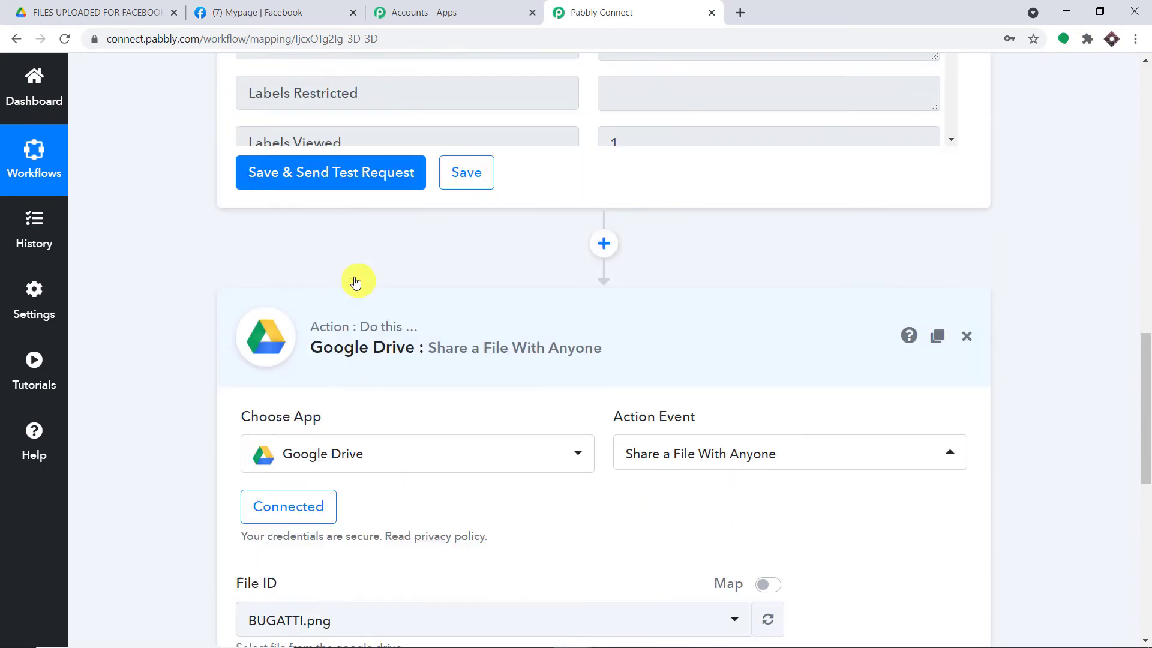
{"action": "scroll", "coordinate": [688, 214], "scroll_direction": "up", "scroll_amount": 1}
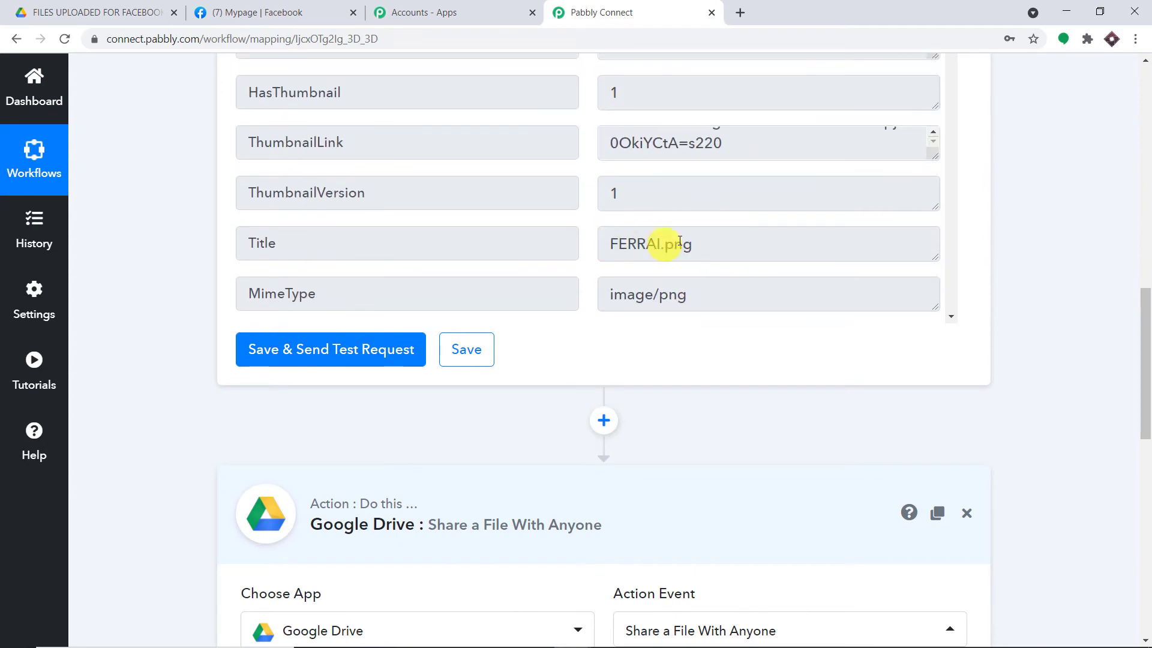
{"action": "left_click_drag", "start_coordinate": [1145, 312], "coordinate": [1145, 435]}
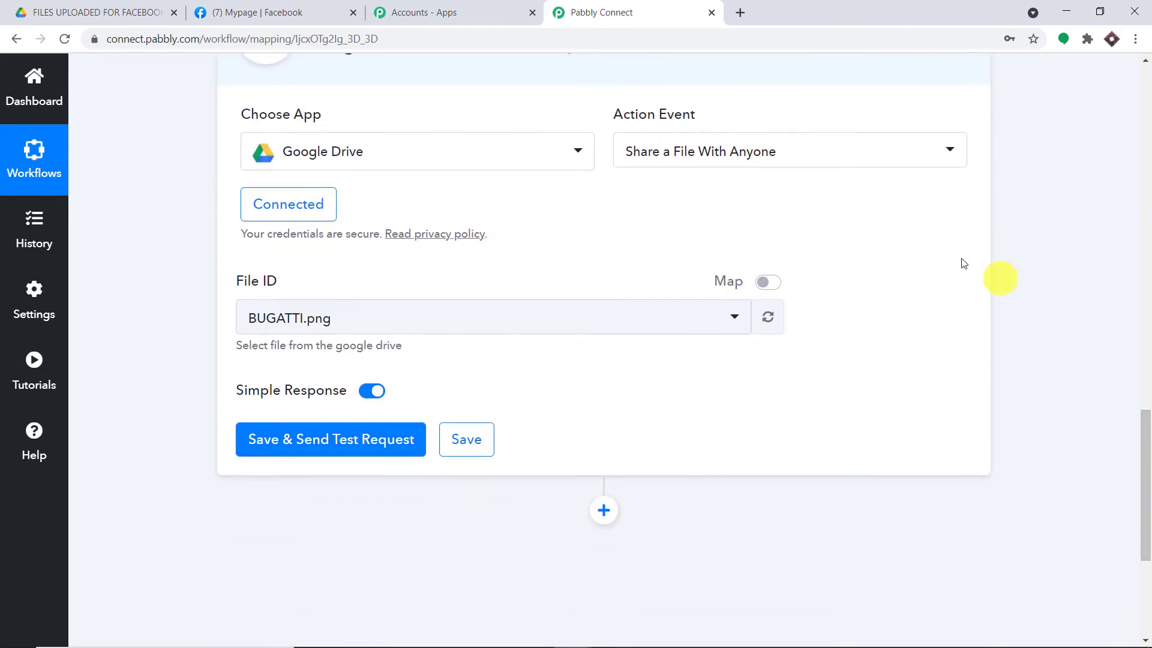
{"action": "left_click", "coordinate": [324, 318]}
{"action": "left_click", "coordinate": [323, 442]}
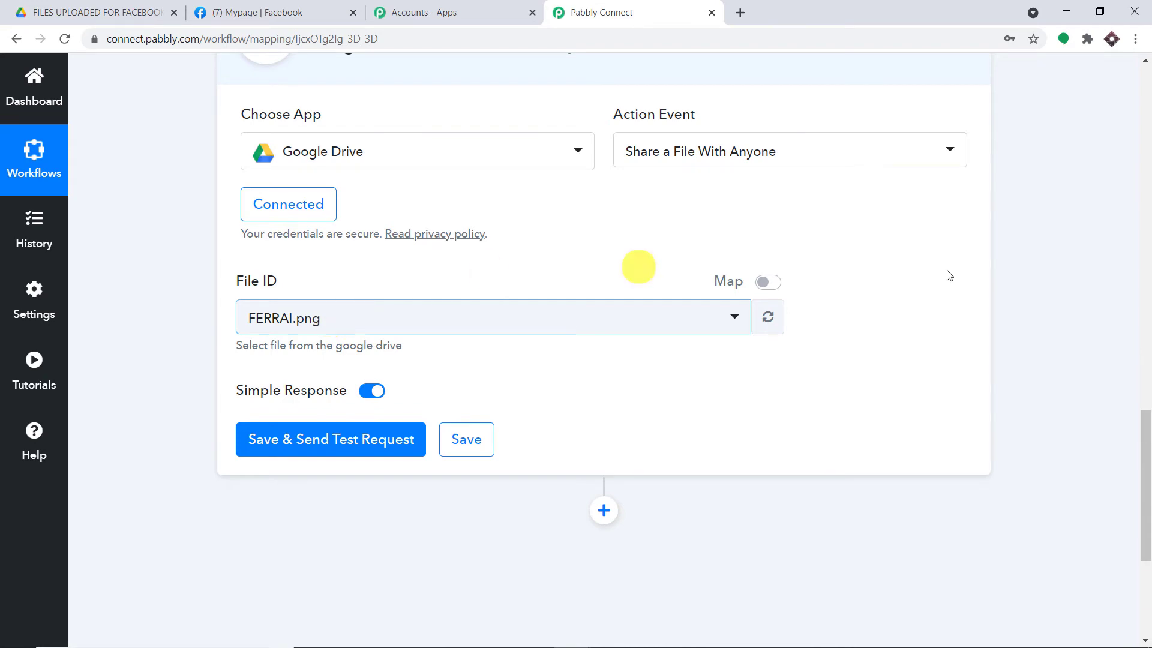
Enable mapping for the File ID and replace its contents with the Id from the New File In Specific Folder response
{"action": "scroll", "coordinate": [1146, 282], "scroll_direction": "up", "scroll_amount": 12}
{"action": "scroll", "coordinate": [1020, 228], "scroll_direction": "up", "scroll_amount": 1}
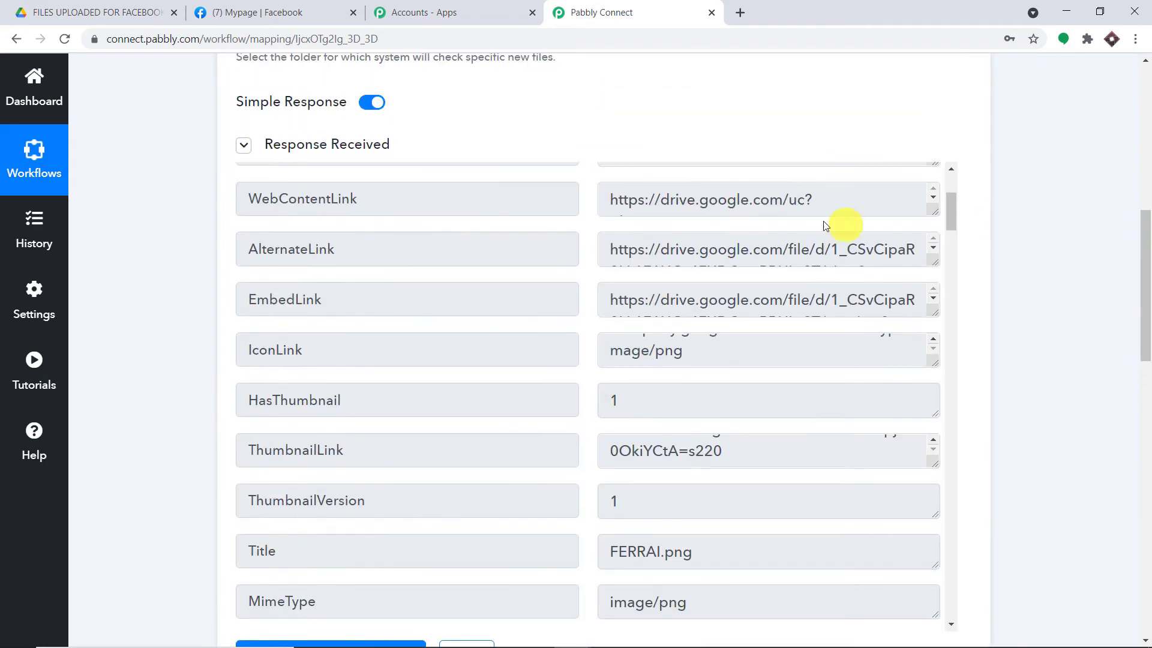
{"action": "scroll", "coordinate": [809, 231], "scroll_direction": "up", "scroll_amount": 4}
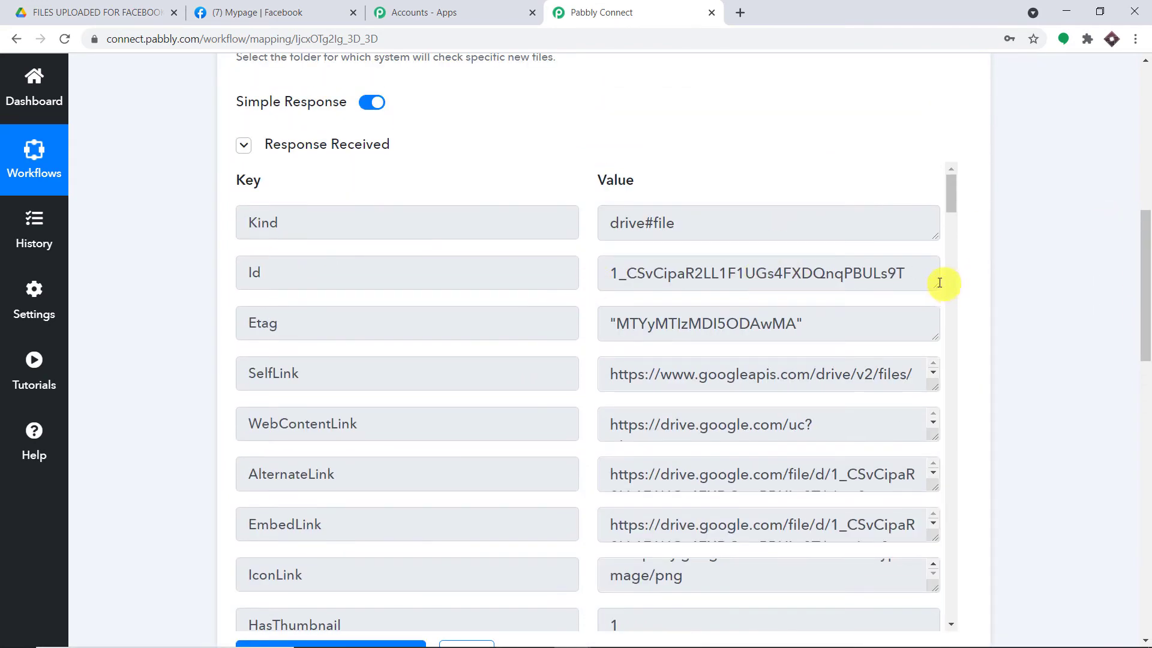
{"action": "left_click_drag", "start_coordinate": [937, 300], "coordinate": [941, 381]}
{"action": "left_click_drag", "start_coordinate": [911, 276], "coordinate": [596, 288]}
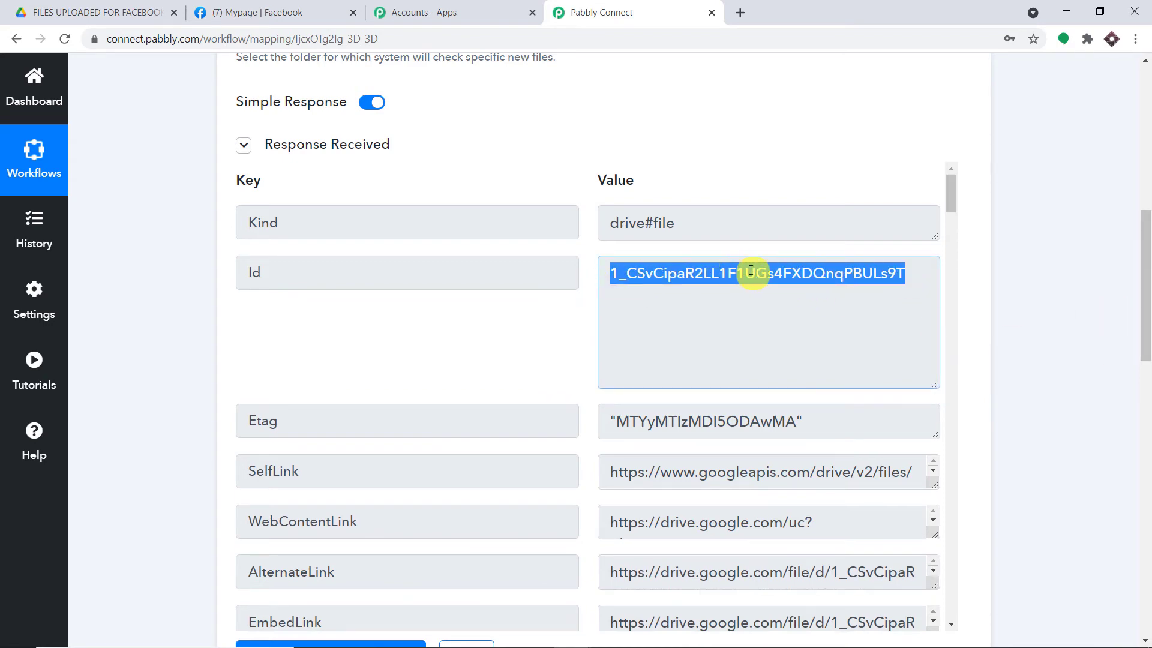
{"action": "left_click_drag", "start_coordinate": [1146, 291], "coordinate": [1146, 480]}
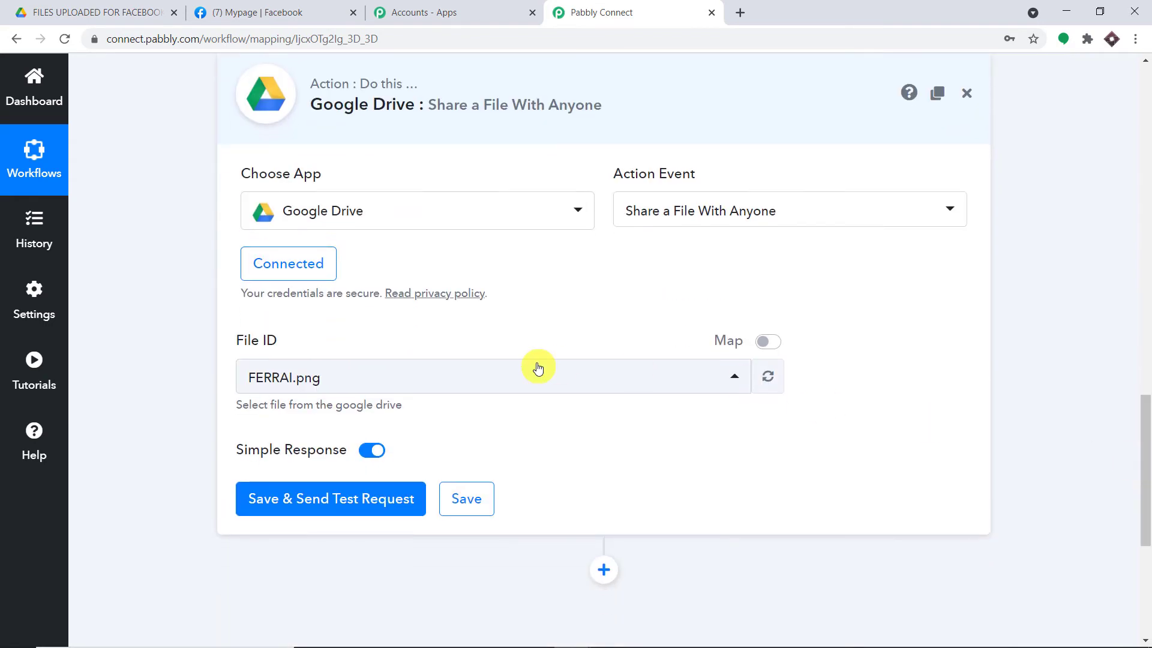
{"action": "left_click", "coordinate": [772, 344]}
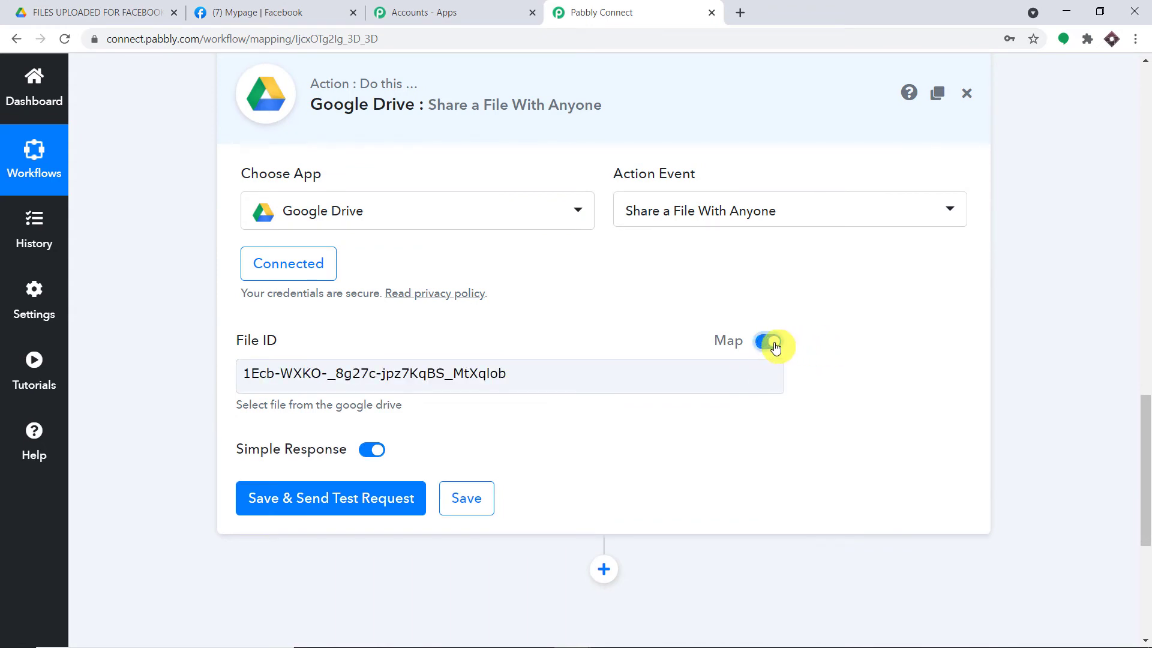
{"action": "left_click_drag", "start_coordinate": [566, 374], "coordinate": [8, 378]}
{"action": "key", "text": "BackSpace"}
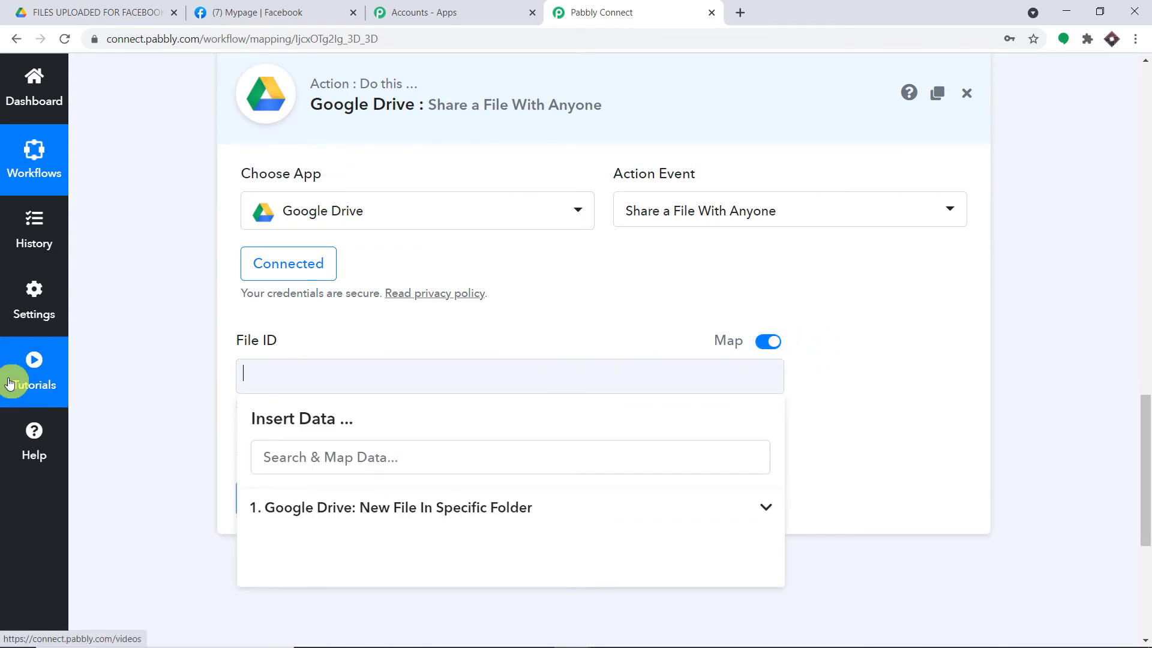
{"action": "left_click", "coordinate": [322, 507]}
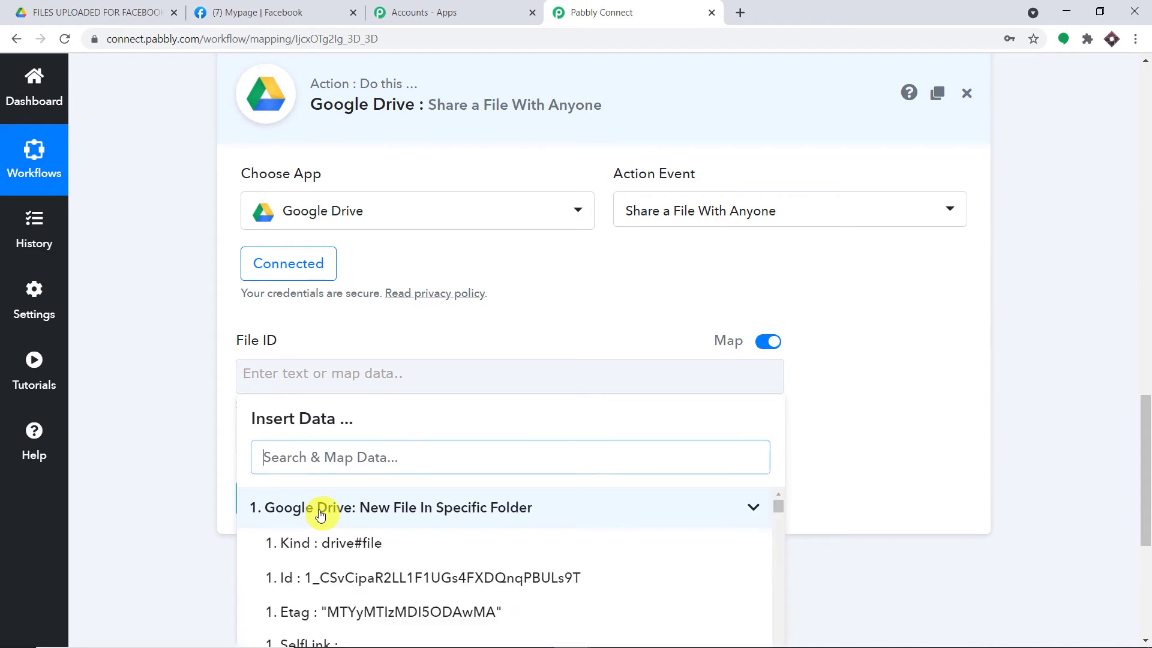
{"action": "left_click", "coordinate": [363, 580]}
{"action": "left_click", "coordinate": [858, 351]}
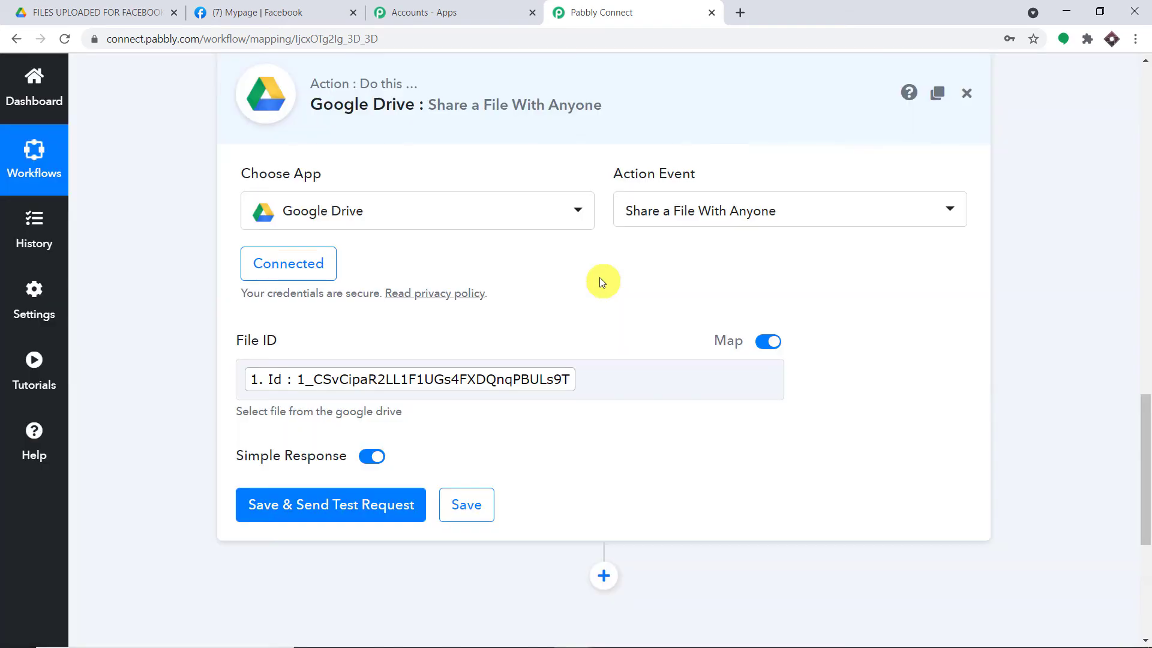
Save the Share a File With Anyone action with a test request and review the returned Res1 Id and Res2 WebViewLink
{"action": "scroll", "coordinate": [576, 300], "scroll_direction": "down", "scroll_amount": 1}
{"action": "scroll", "coordinate": [563, 318], "scroll_direction": "down", "scroll_amount": 1}
{"action": "left_click", "coordinate": [329, 353]}
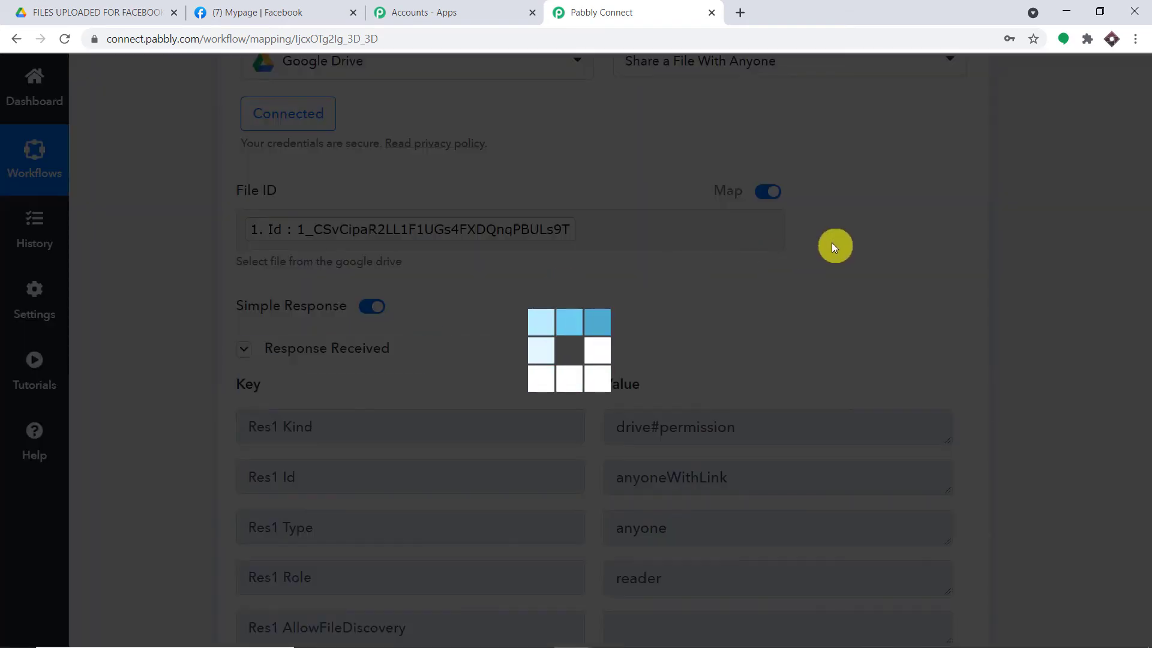
{"action": "scroll", "coordinate": [876, 313], "scroll_direction": "down", "scroll_amount": 2}
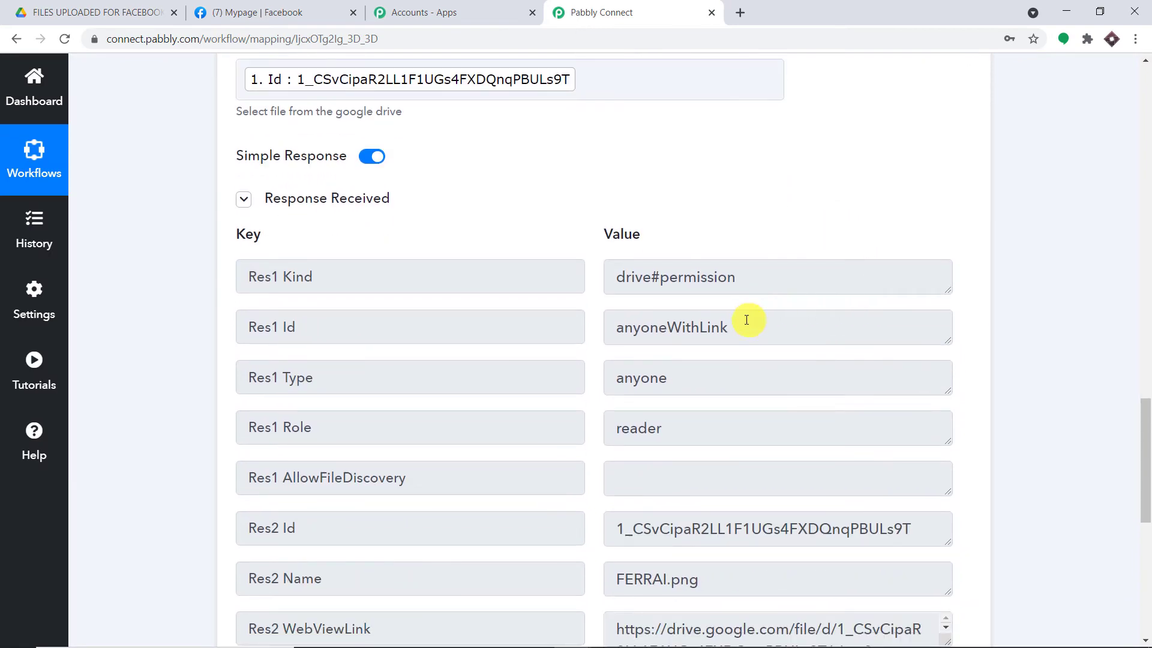
{"action": "left_click_drag", "start_coordinate": [746, 319], "coordinate": [588, 335]}
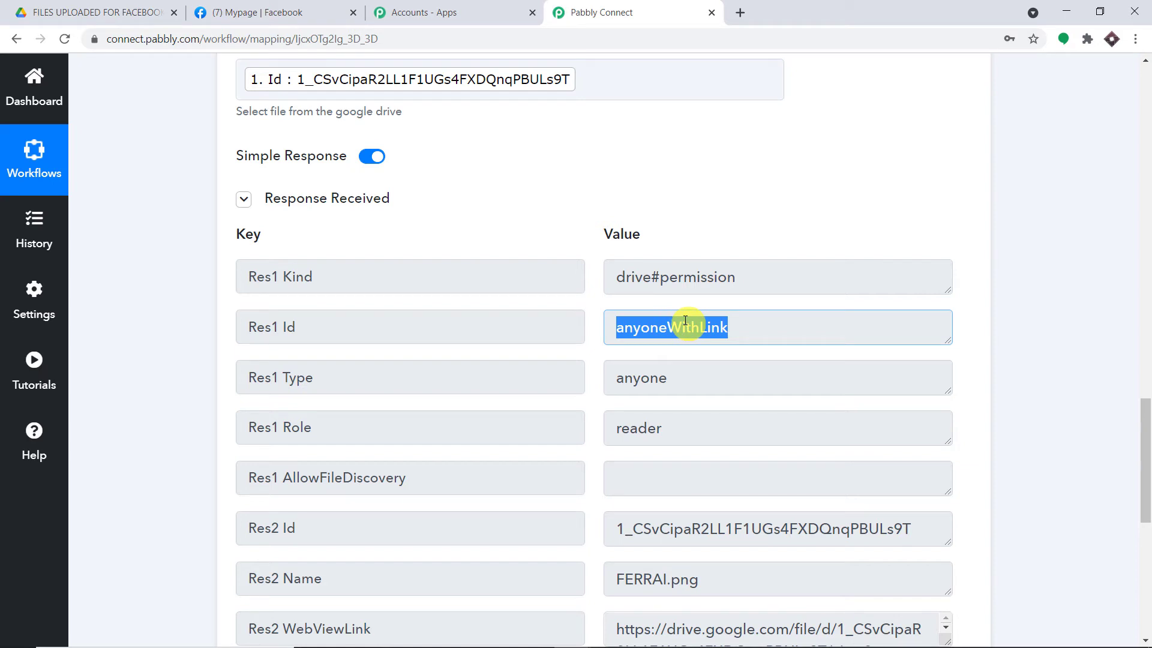
{"action": "scroll", "coordinate": [672, 254], "scroll_direction": "down", "scroll_amount": 5}
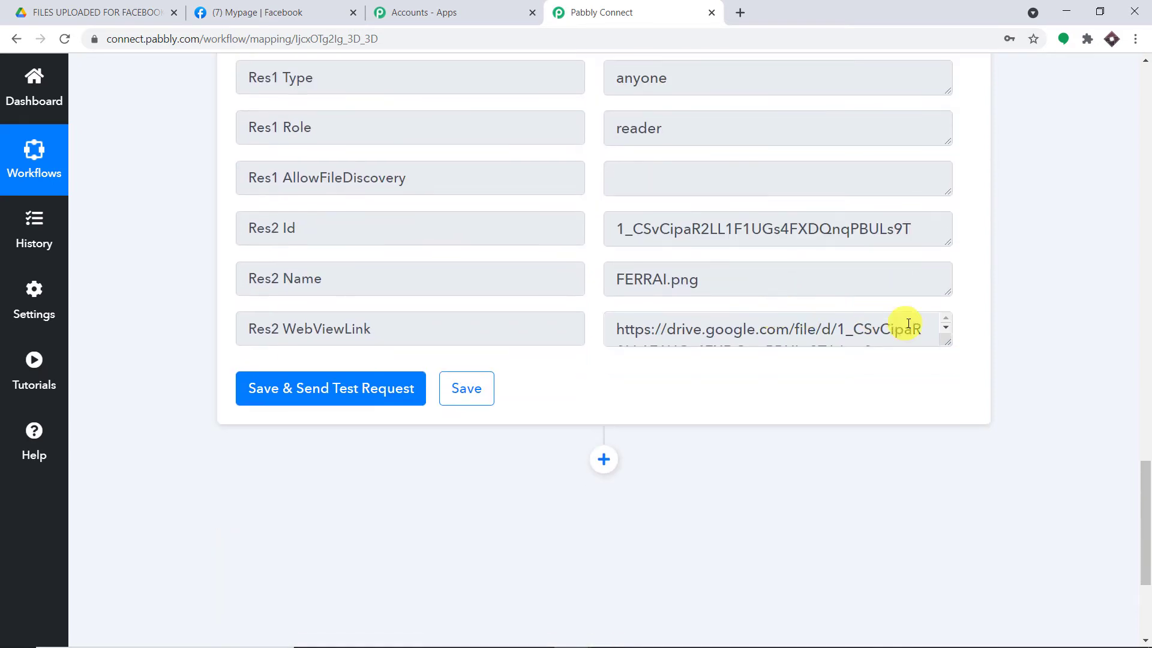
{"action": "left_click_drag", "start_coordinate": [949, 346], "coordinate": [939, 441]}
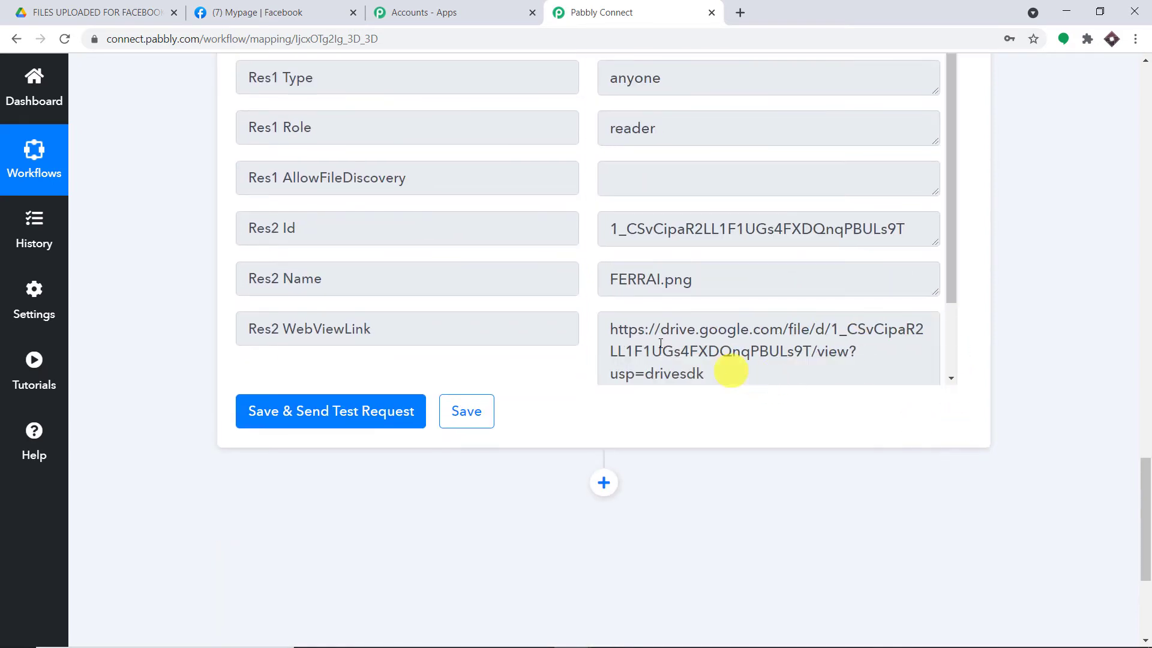
{"action": "left_click_drag", "start_coordinate": [750, 375], "coordinate": [592, 324]}
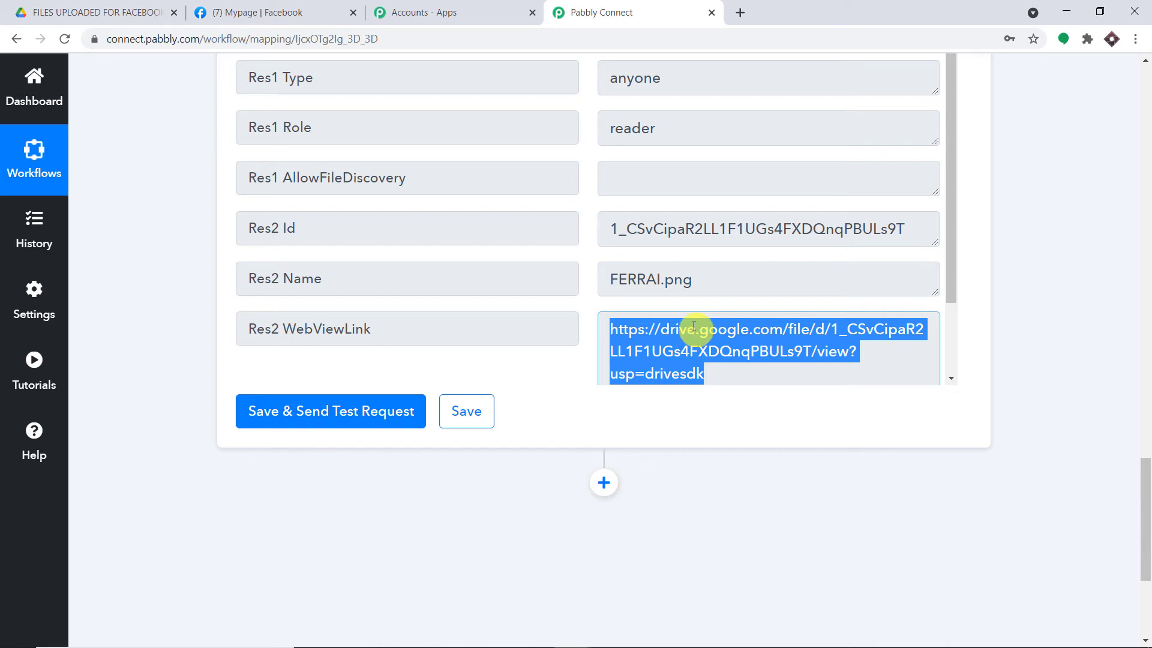
Compare the Res2 Name value with the caption of the Bugatti post on the Facebook page, and return to Pabbly Connect
{"action": "scroll", "coordinate": [688, 322], "scroll_direction": "down", "scroll_amount": 1}
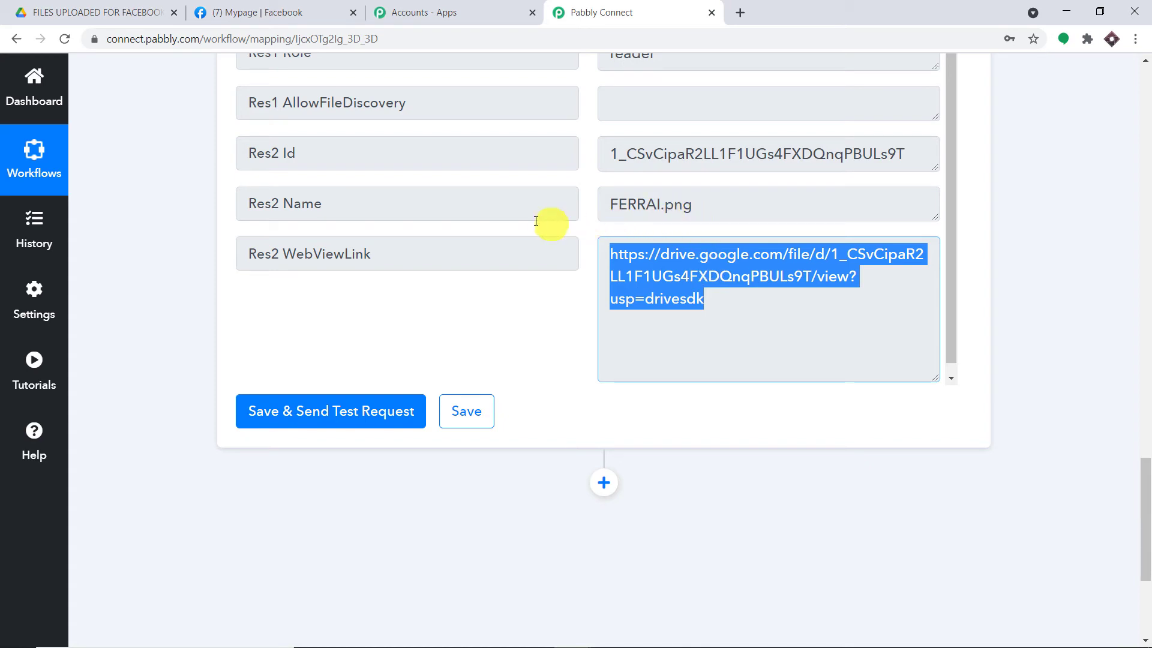
{"action": "left_click_drag", "start_coordinate": [716, 197], "coordinate": [599, 202]}
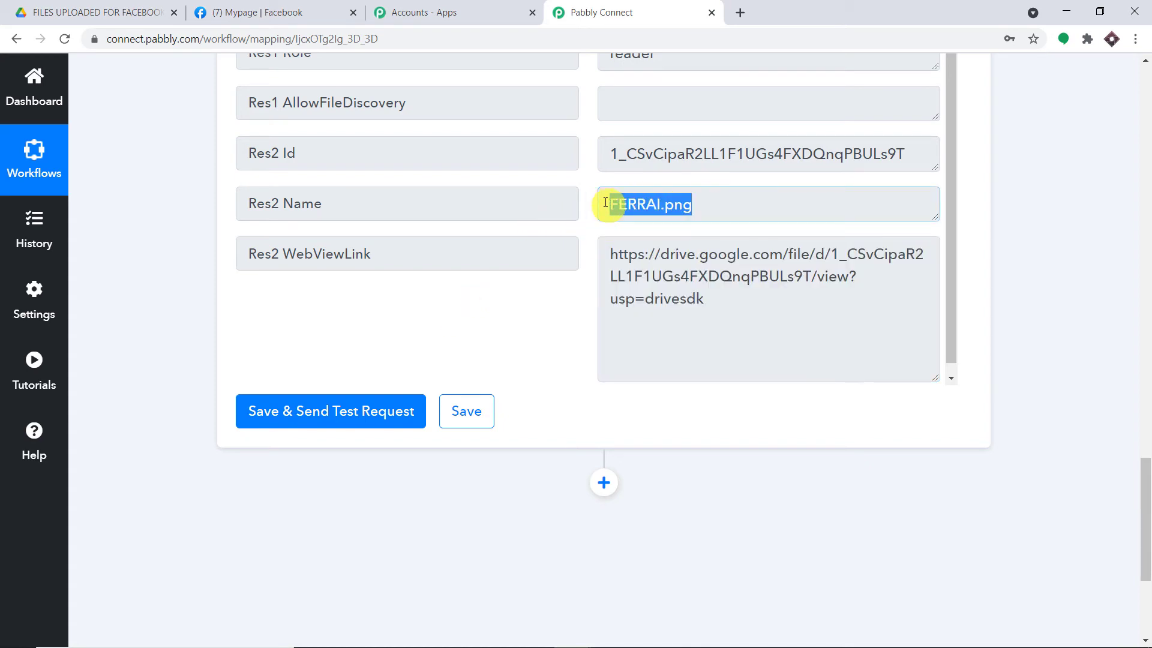
{"action": "left_click", "coordinate": [288, 11]}
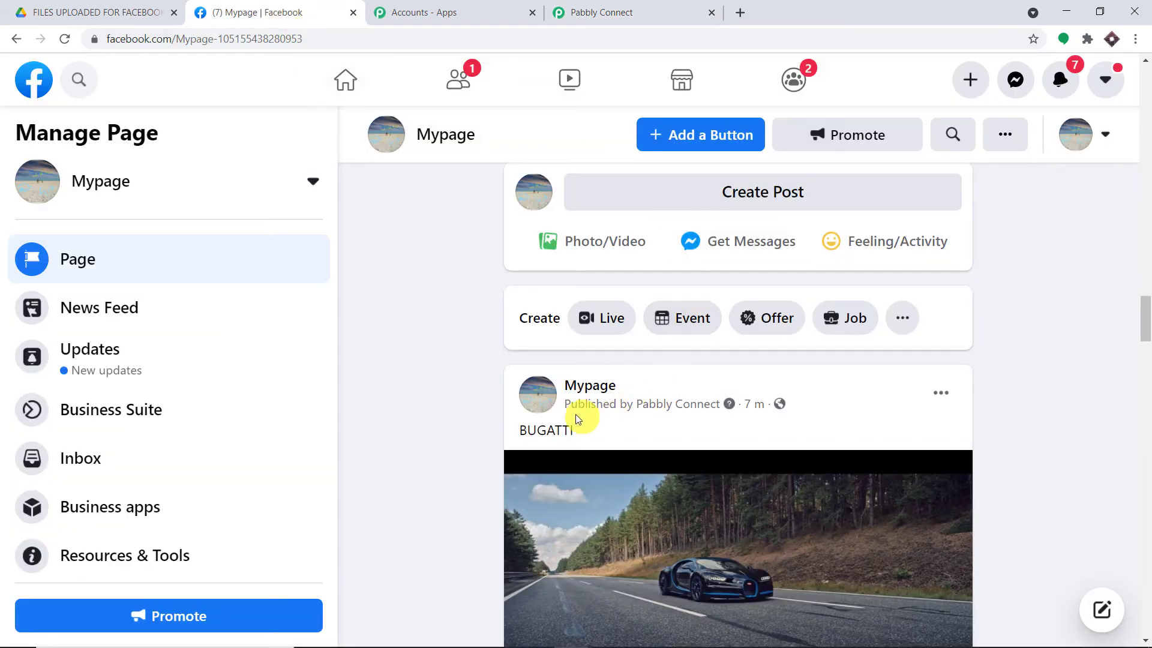
{"action": "left_click_drag", "start_coordinate": [579, 430], "coordinate": [520, 432]}
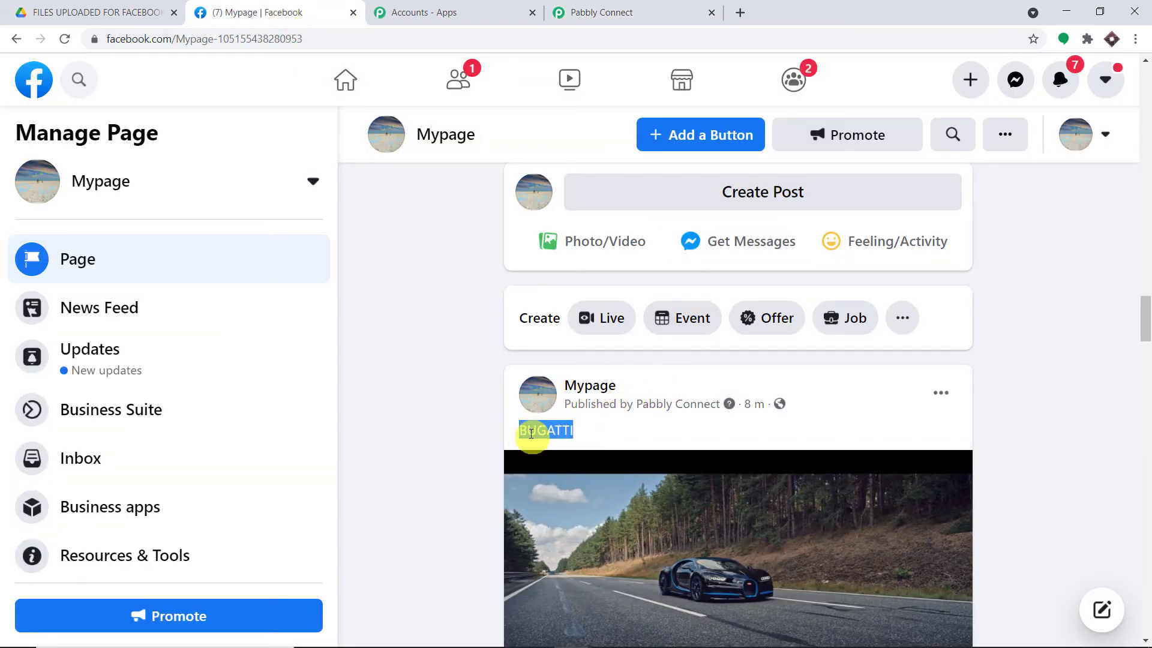
{"action": "left_click", "coordinate": [656, 10]}
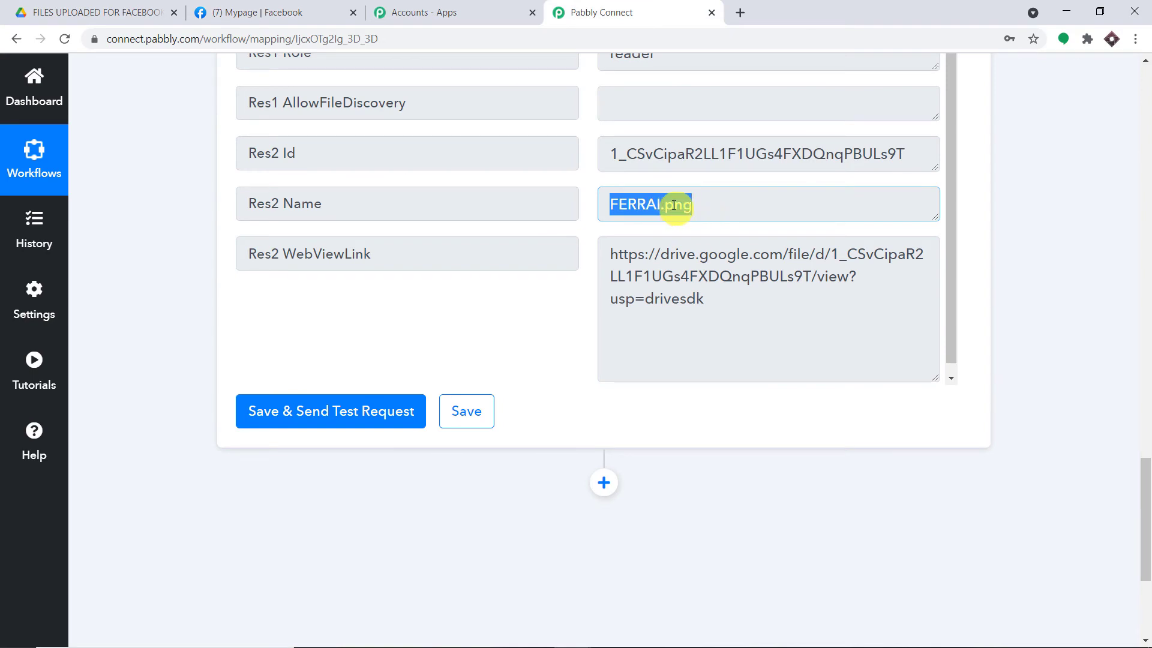
Add an action step using Text Formatter by Pabbly with the Split Text event, and connect it
{"action": "scroll", "coordinate": [709, 210], "scroll_direction": "down", "scroll_amount": 1}
{"action": "left_click", "coordinate": [604, 482]}
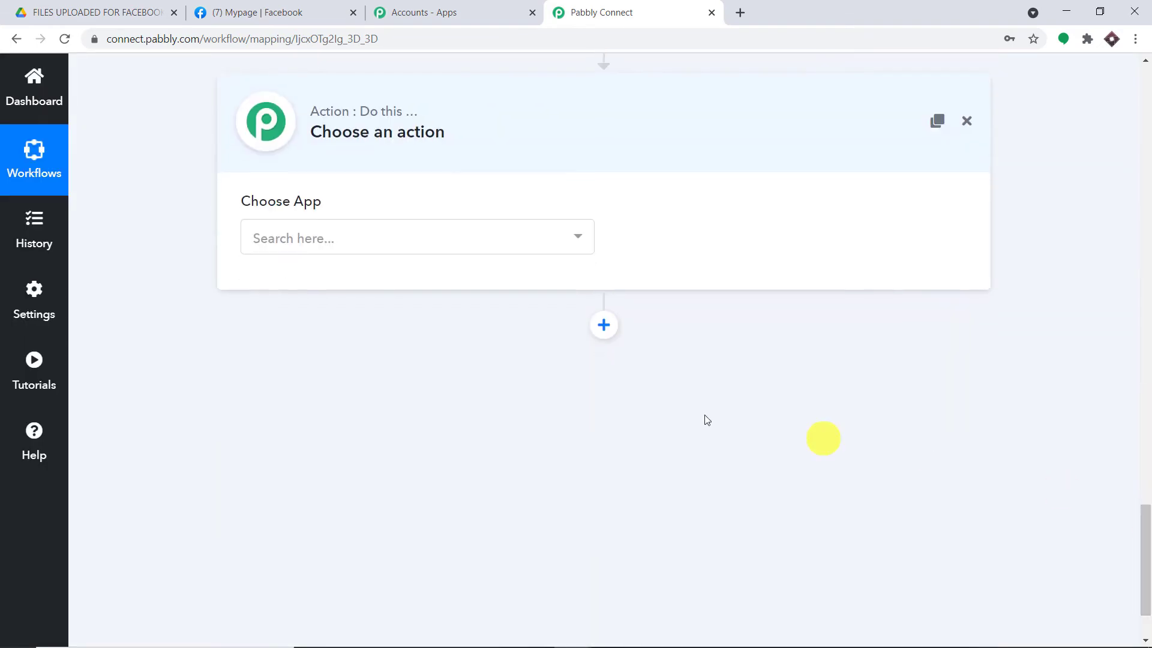
{"action": "left_click", "coordinate": [399, 241]}
{"action": "type", "text": "TEXT"}
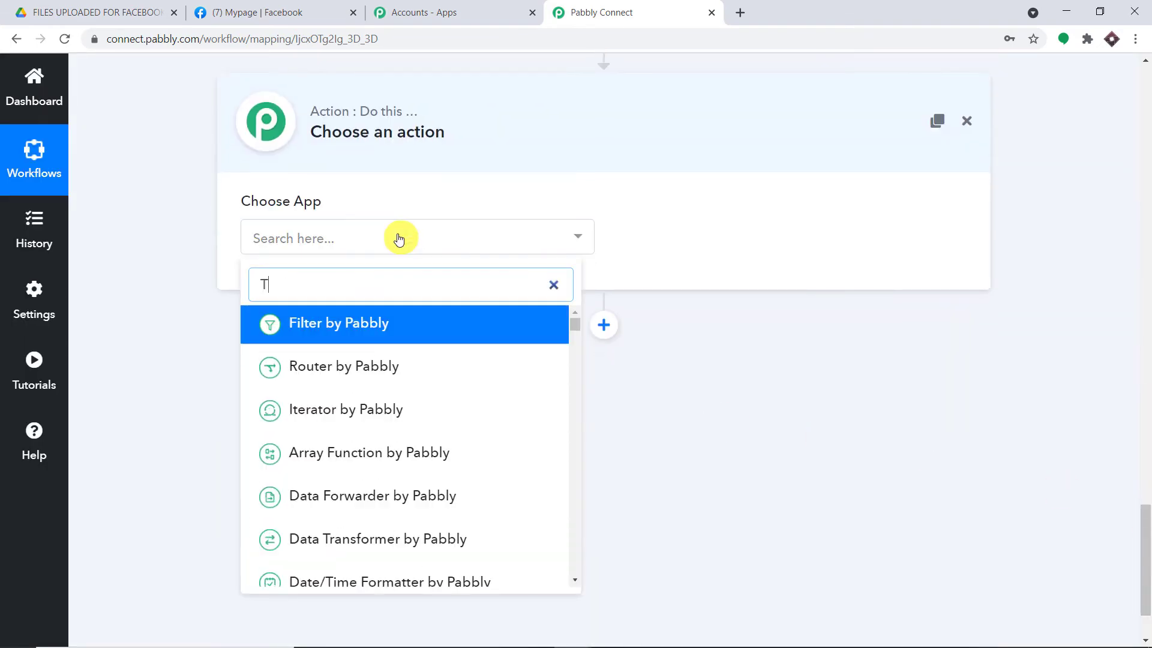
{"action": "left_click", "coordinate": [437, 324]}
{"action": "left_click", "coordinate": [751, 242]}
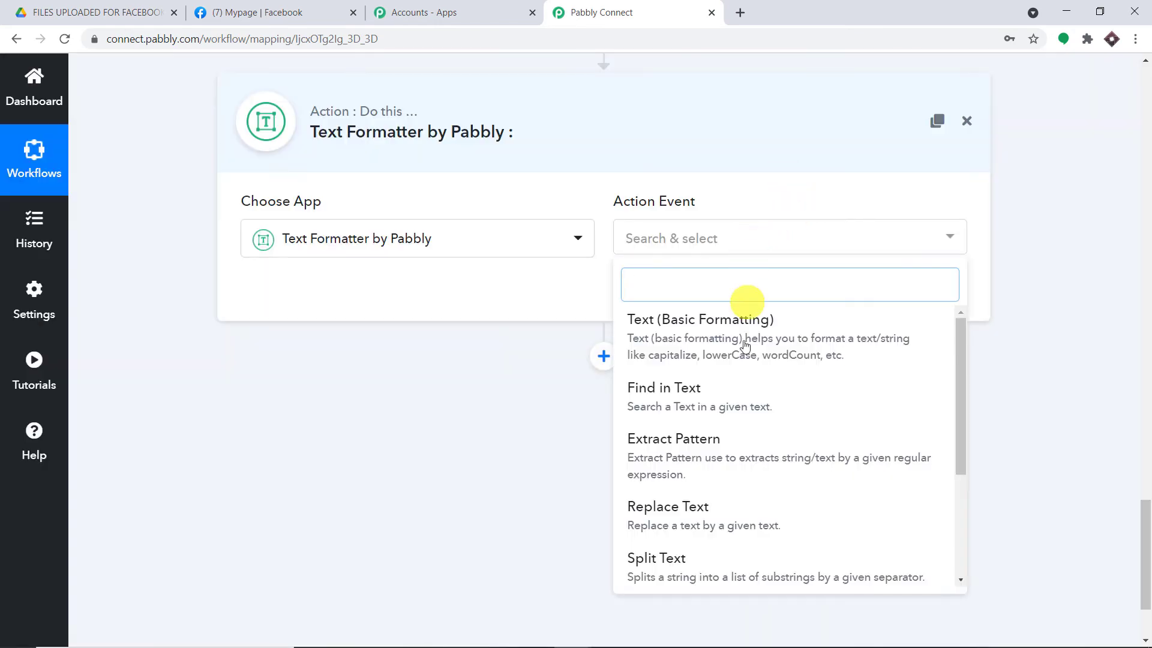
{"action": "scroll", "coordinate": [740, 412], "scroll_direction": "down", "scroll_amount": 3}
{"action": "left_click", "coordinate": [730, 392]}
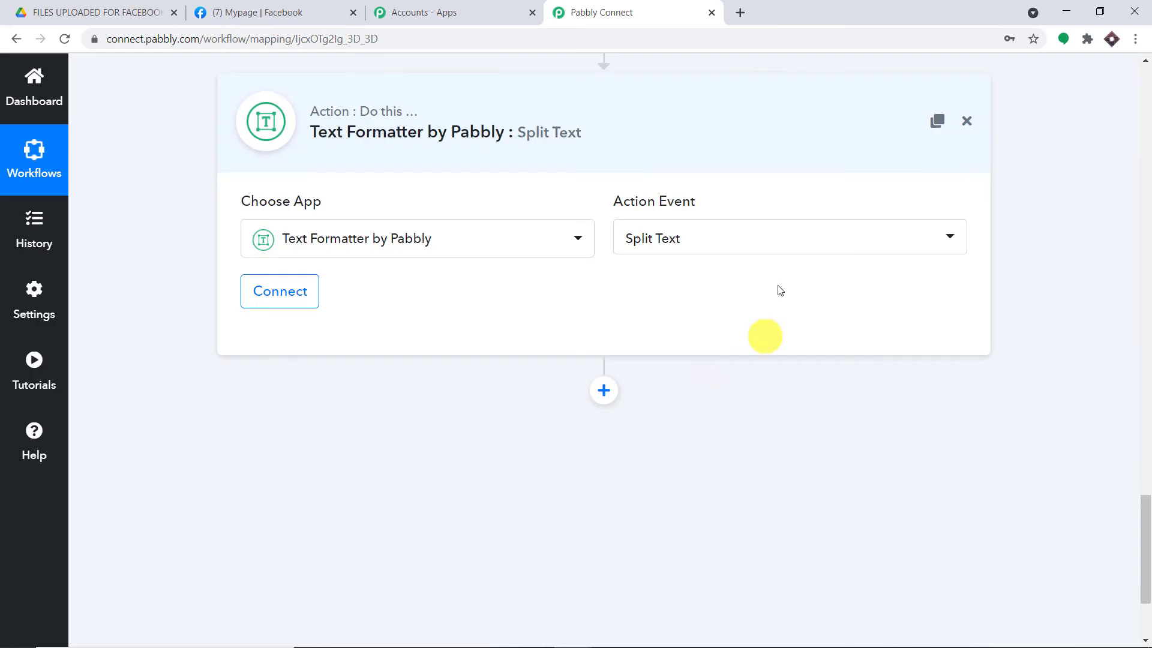
{"action": "left_click", "coordinate": [264, 294]}
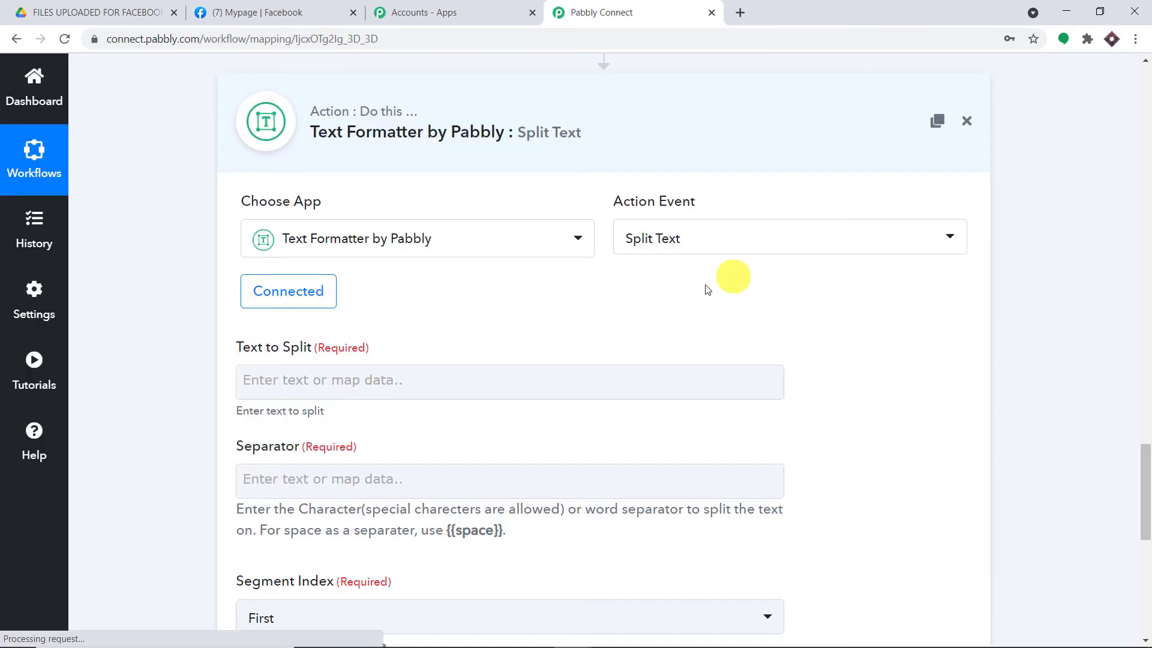
Map Text to Split to the Title from the New File In Specific Folder response and set the Separator to a period
{"action": "scroll", "coordinate": [630, 312], "scroll_direction": "down", "scroll_amount": 3}
{"action": "left_click", "coordinate": [379, 234]}
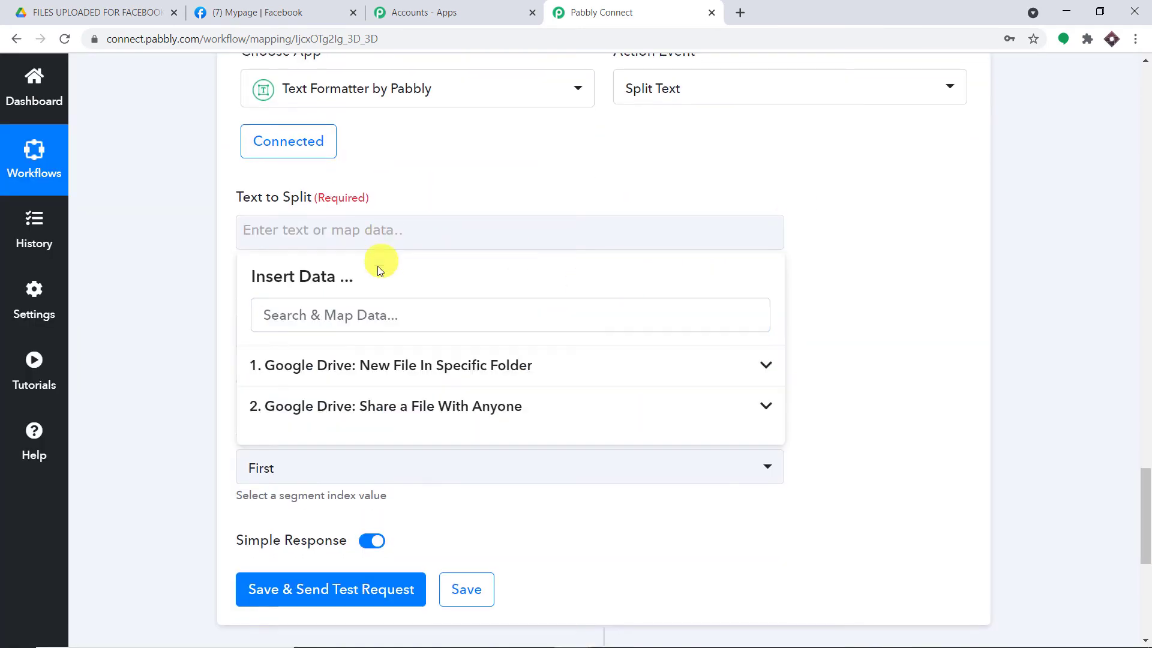
{"action": "left_click", "coordinate": [378, 363]}
{"action": "scroll", "coordinate": [396, 432], "scroll_direction": "down", "scroll_amount": 6}
{"action": "scroll", "coordinate": [408, 467], "scroll_direction": "down", "scroll_amount": 4}
{"action": "left_click", "coordinate": [412, 489]}
{"action": "left_click", "coordinate": [899, 226]}
{"action": "left_click", "coordinate": [336, 343]}
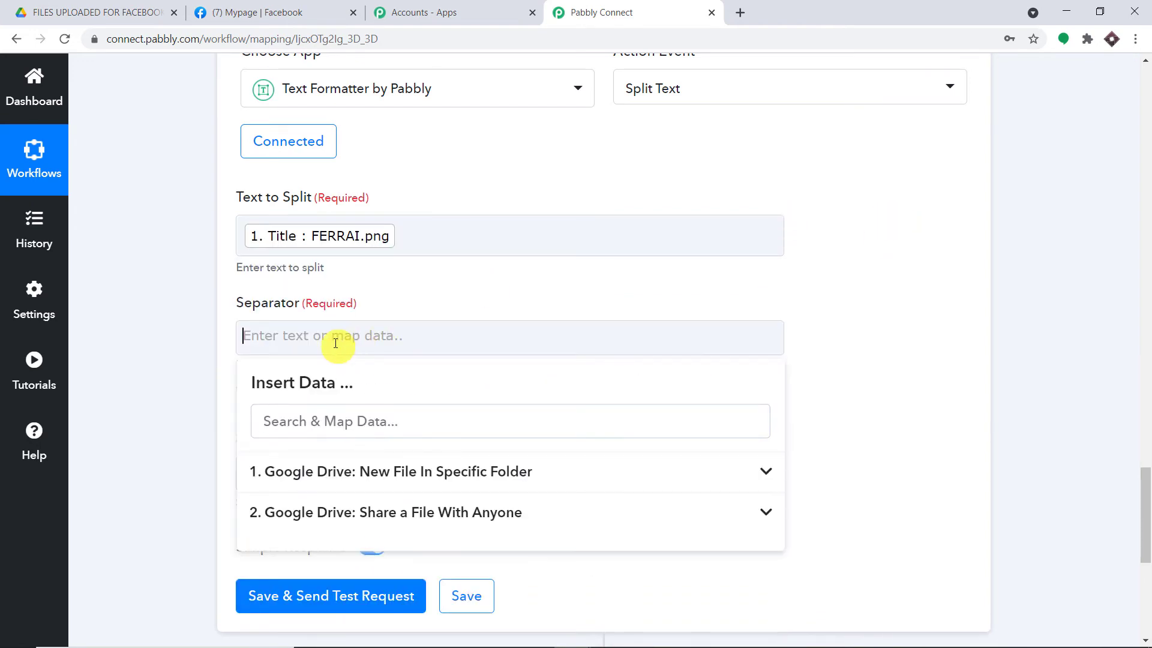
{"action": "left_click", "coordinate": [804, 210]}
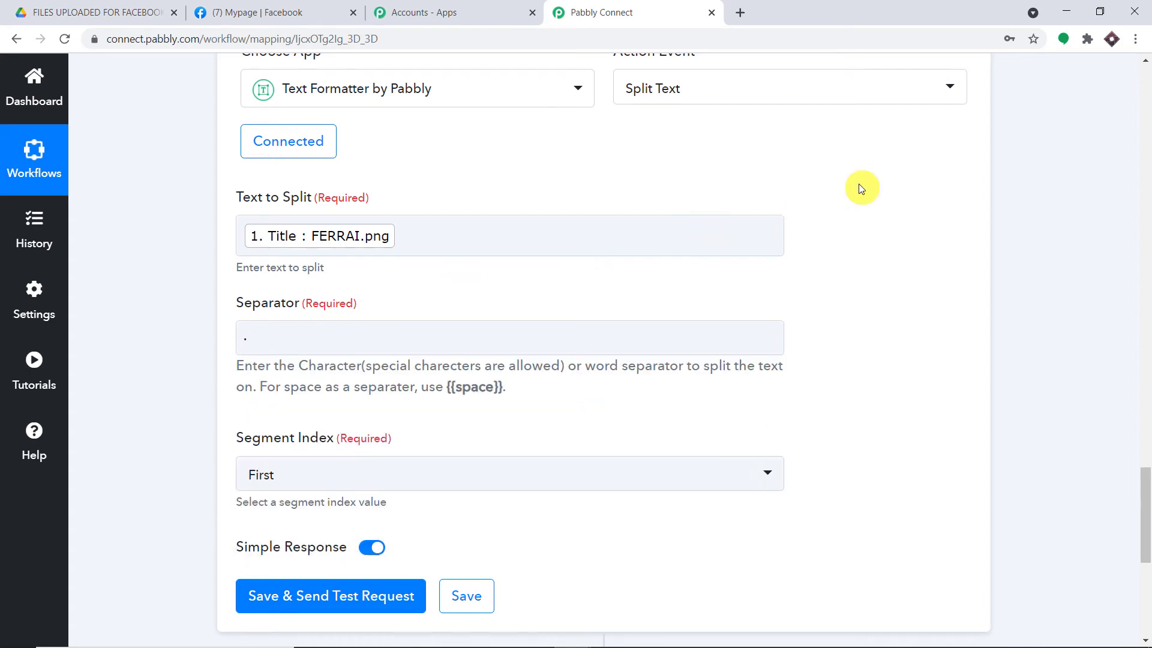
Save the Split Text action with a test request and check the returned Result value
{"action": "scroll", "coordinate": [533, 381], "scroll_direction": "down", "scroll_amount": 1}
{"action": "scroll", "coordinate": [367, 376], "scroll_direction": "down", "scroll_amount": 1}
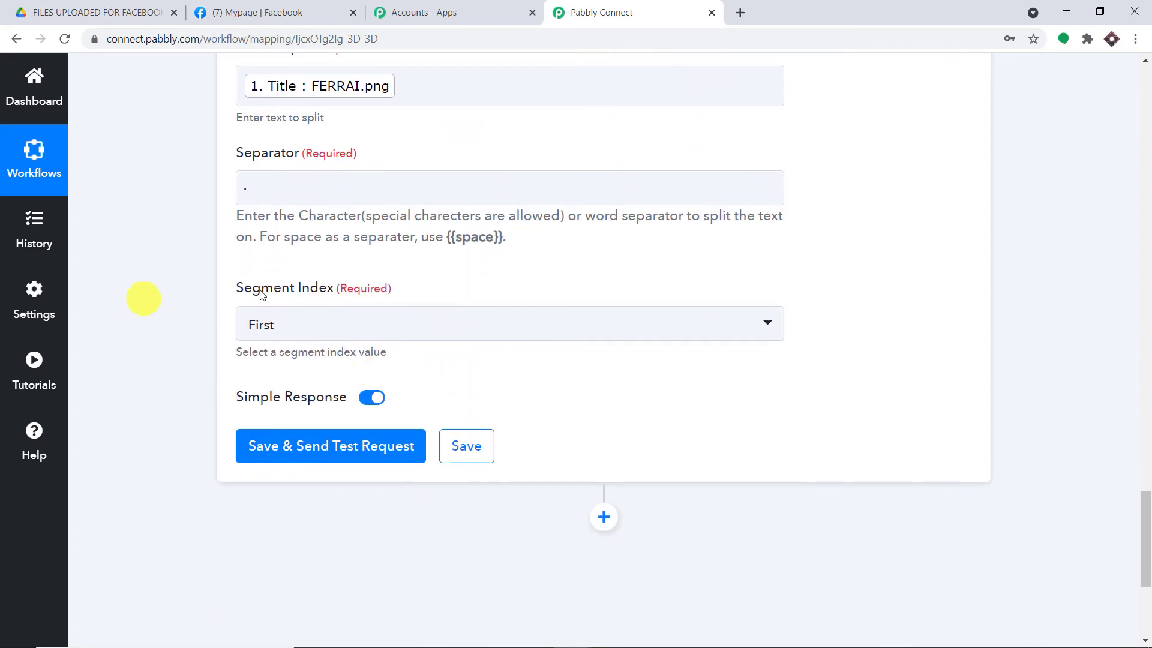
{"action": "left_click", "coordinate": [356, 442]}
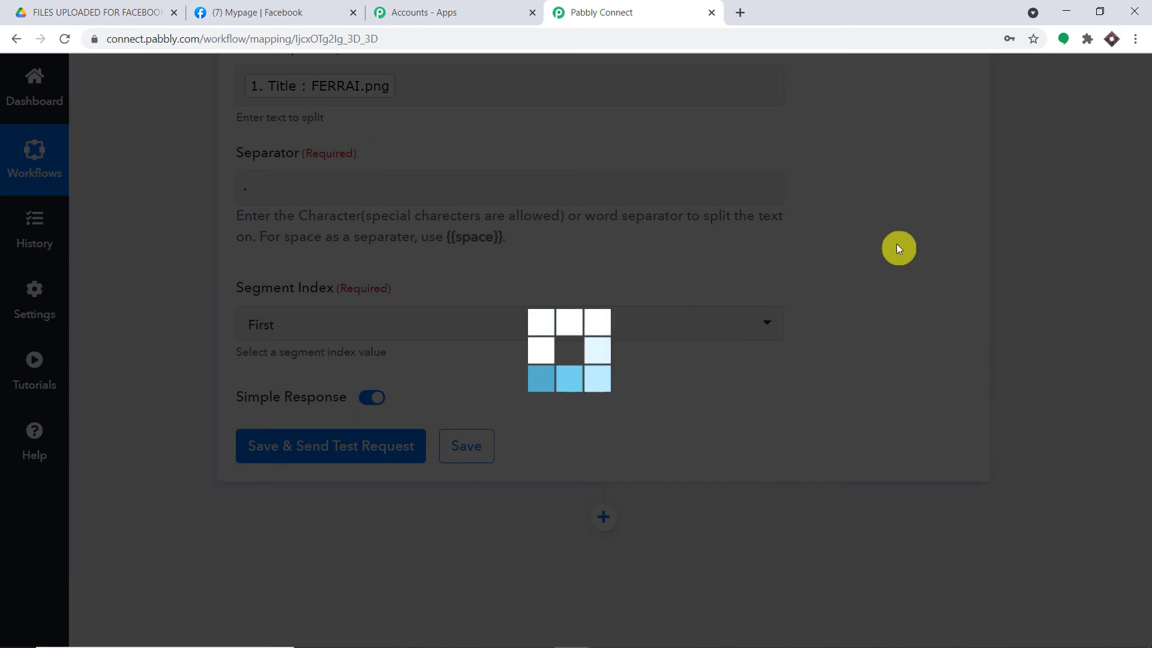
{"action": "scroll", "coordinate": [924, 252], "scroll_direction": "down", "scroll_amount": 2}
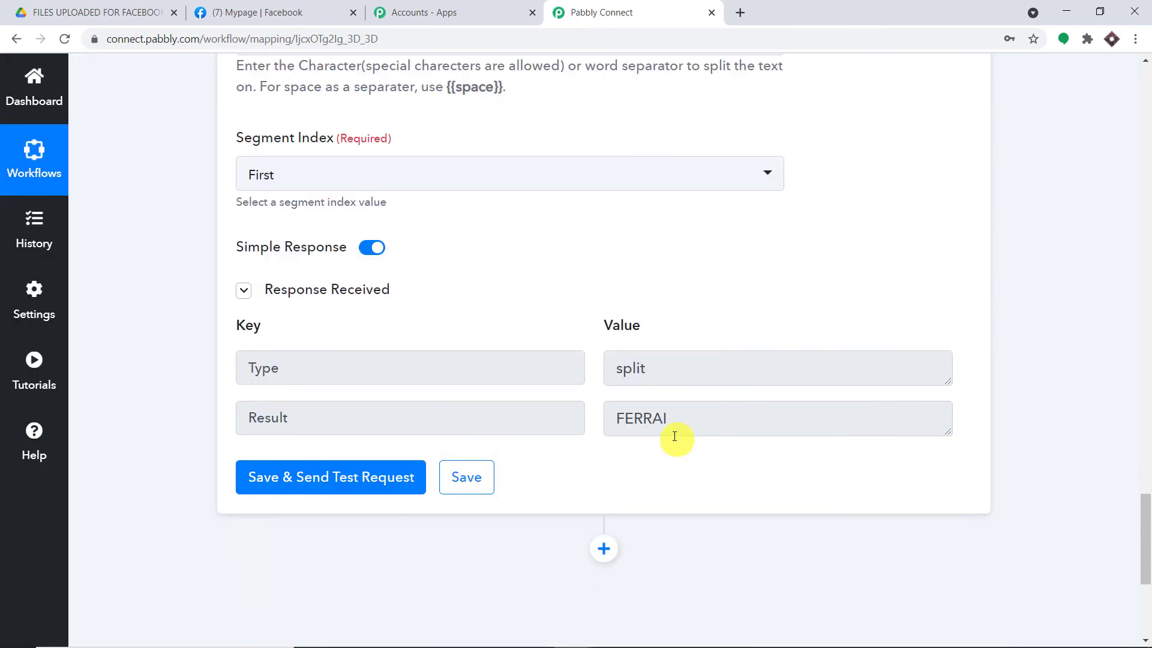
{"action": "left_click_drag", "start_coordinate": [672, 421], "coordinate": [624, 418]}
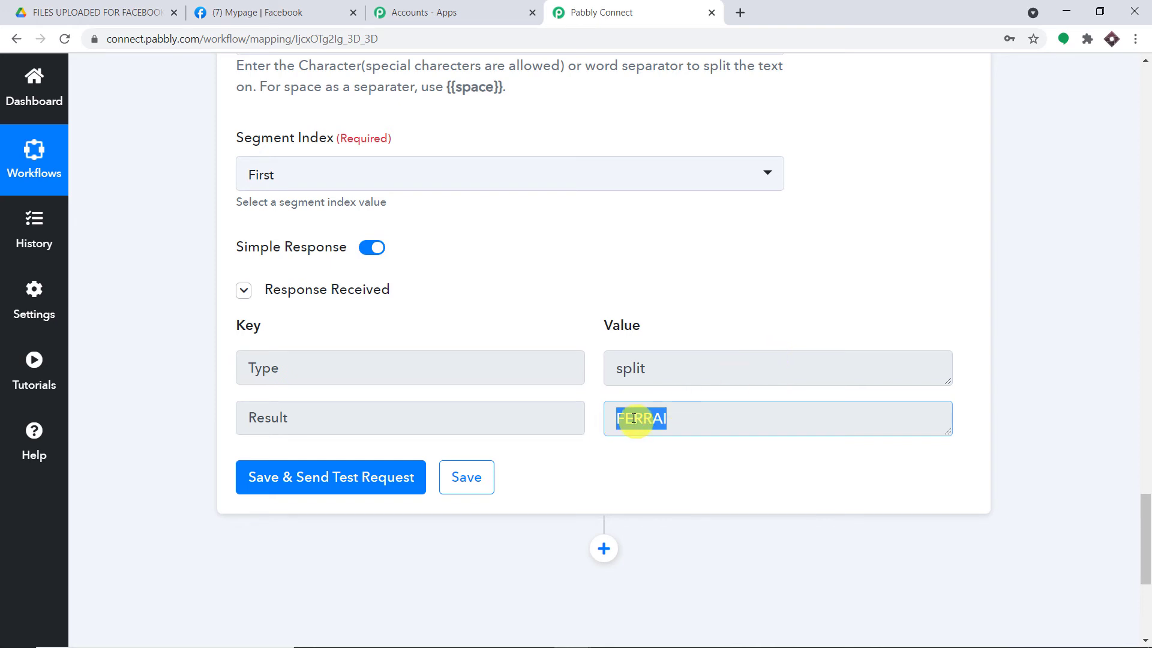
Add another action step using Facebook Pages with the Create Page Post event
{"action": "scroll", "coordinate": [634, 404], "scroll_direction": "down", "scroll_amount": 5}
{"action": "left_click", "coordinate": [605, 248]}
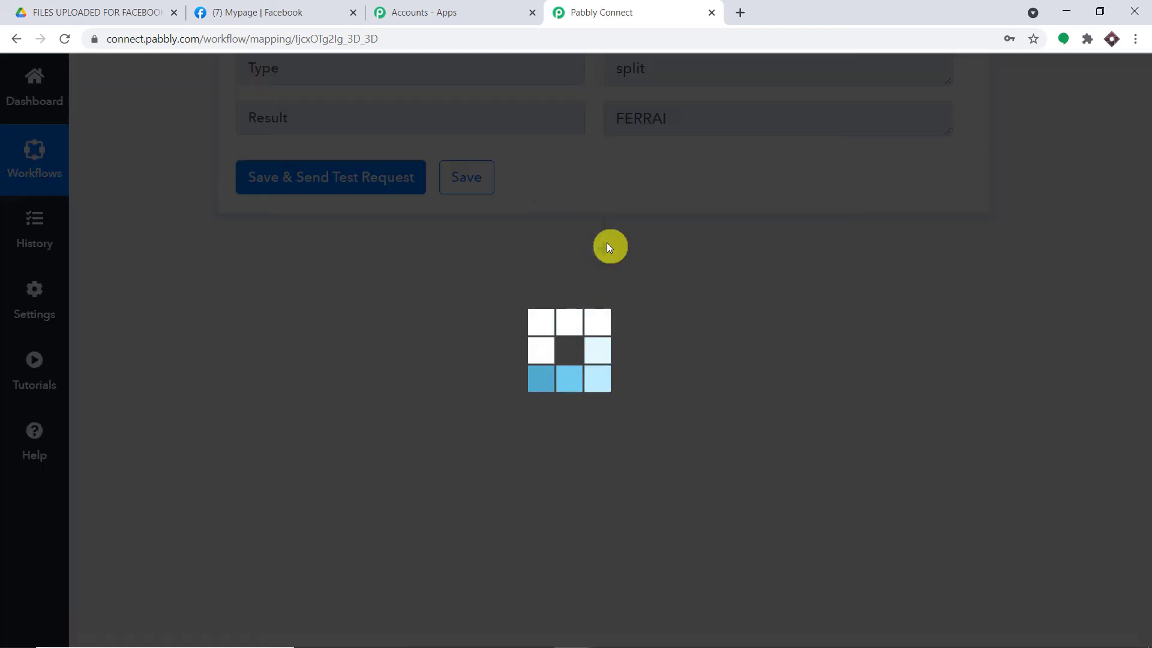
{"action": "left_click", "coordinate": [422, 459]}
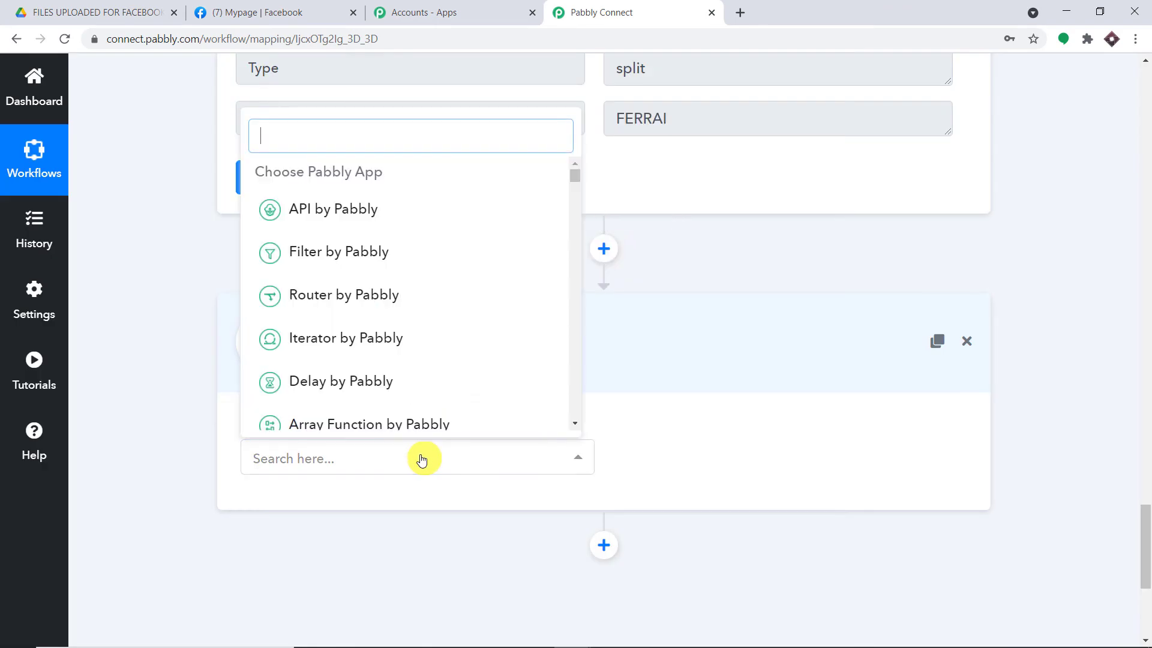
{"action": "type", "text": "FACE"}
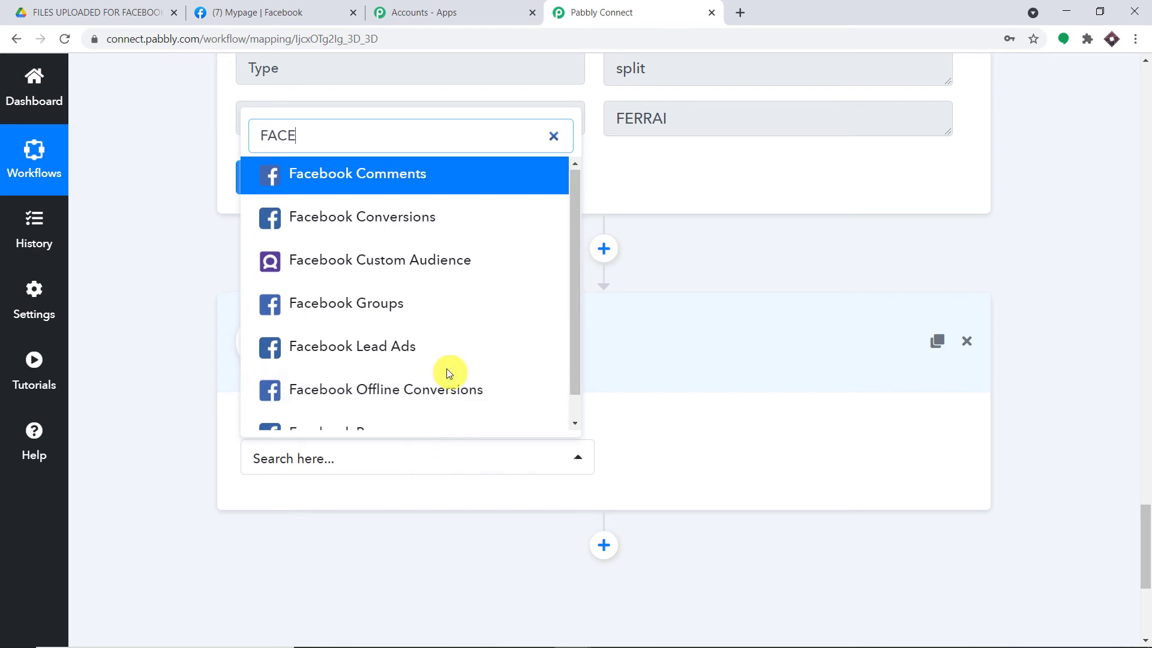
{"action": "scroll", "coordinate": [445, 368], "scroll_direction": "down", "scroll_amount": 1}
{"action": "left_click", "coordinate": [363, 410]}
{"action": "left_click", "coordinate": [673, 459]}
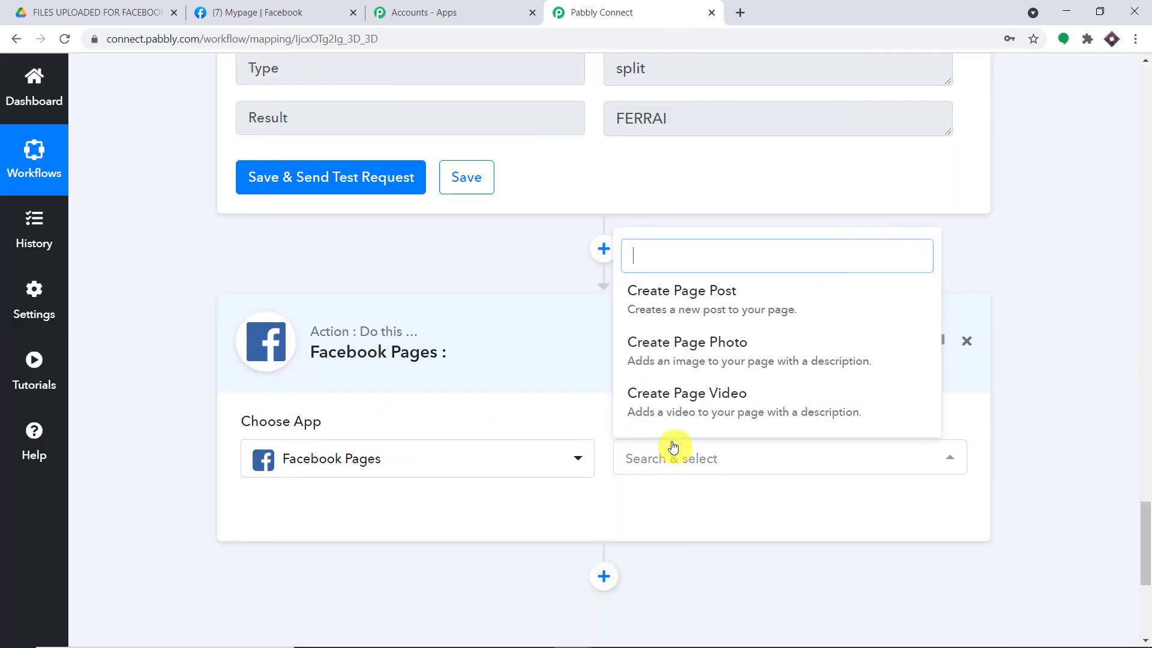
{"action": "left_click", "coordinate": [709, 309]}
Connect the Facebook Pages action through a new connection and authorize the account
{"action": "left_click", "coordinate": [277, 511]}
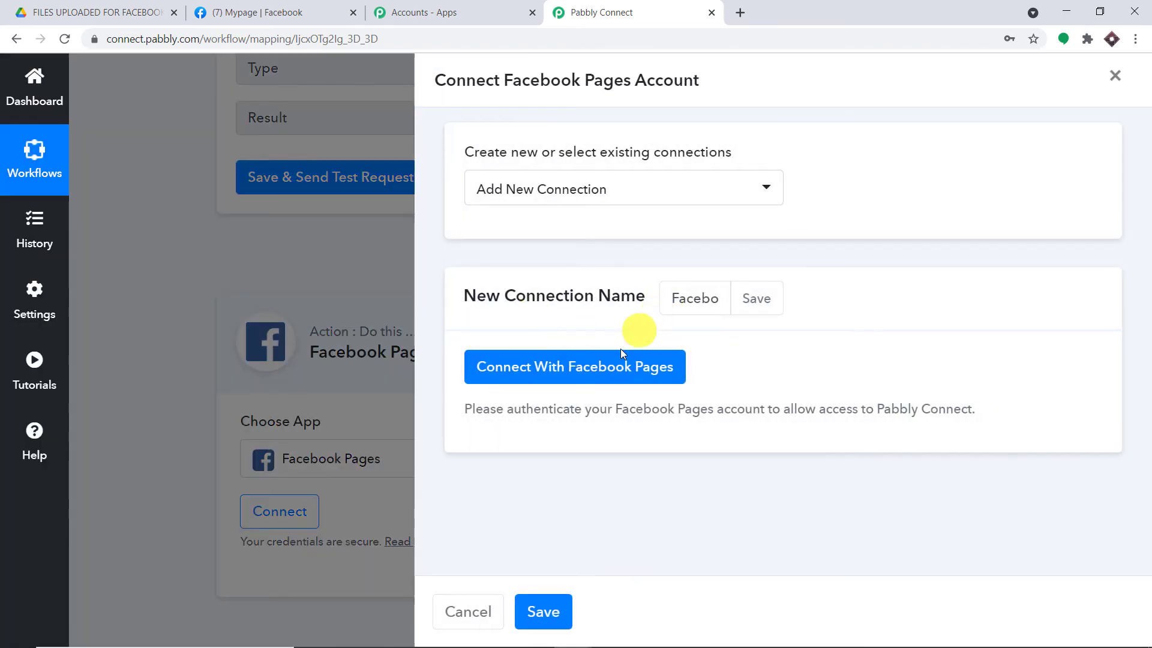
{"action": "left_click", "coordinate": [618, 369]}
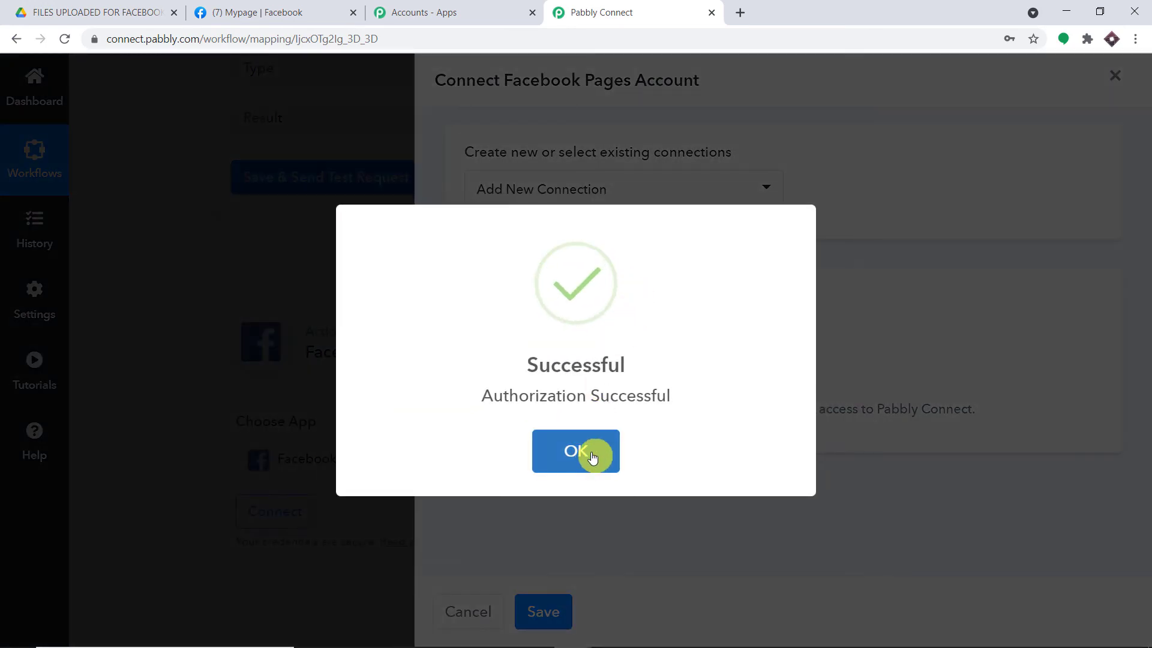
{"action": "left_click", "coordinate": [592, 457]}
Select Mypage as the Facebook page for the post
{"action": "scroll", "coordinate": [672, 365], "scroll_direction": "down", "scroll_amount": 6}
{"action": "scroll", "coordinate": [462, 322], "scroll_direction": "down", "scroll_amount": 4}
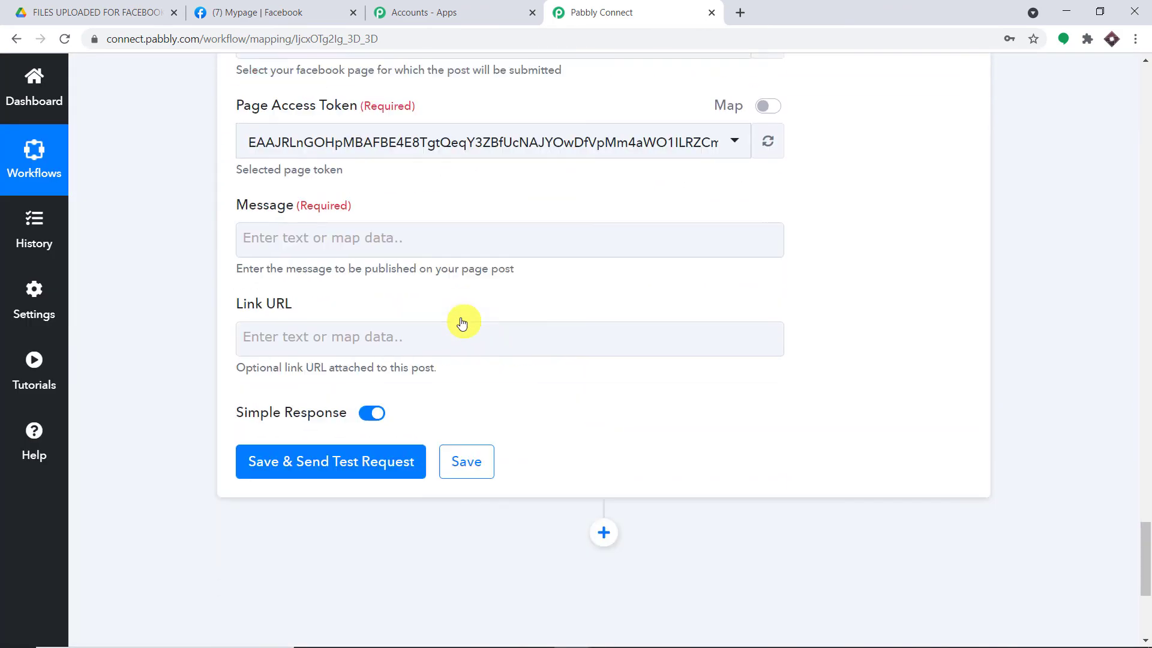
{"action": "scroll", "coordinate": [462, 324], "scroll_direction": "down", "scroll_amount": 1}
{"action": "scroll", "coordinate": [564, 351], "scroll_direction": "up", "scroll_amount": 3}
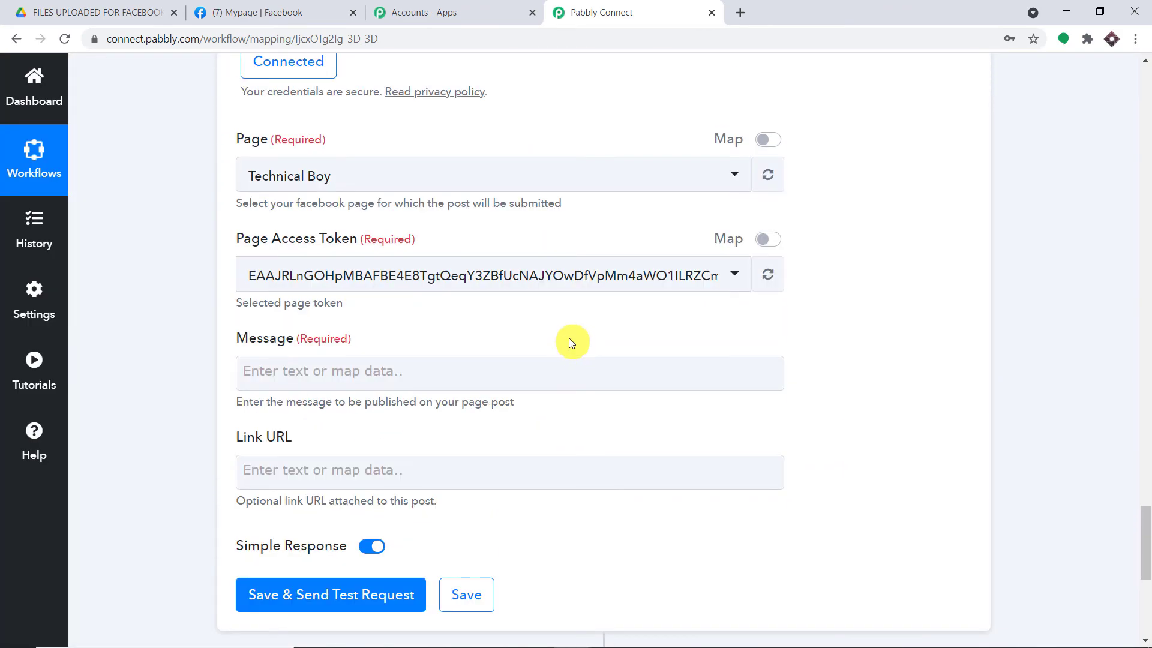
{"action": "scroll", "coordinate": [360, 189], "scroll_direction": "up", "scroll_amount": 1}
{"action": "scroll", "coordinate": [360, 190], "scroll_direction": "up", "scroll_amount": 1}
{"action": "left_click", "coordinate": [398, 249]}
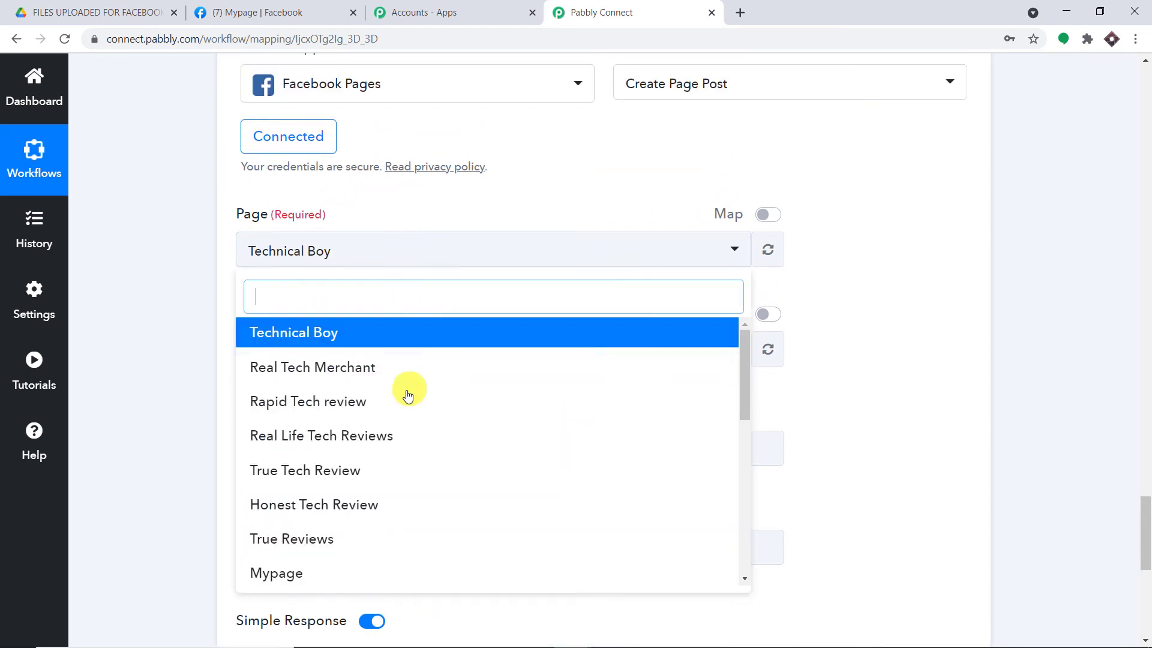
{"action": "scroll", "coordinate": [408, 394], "scroll_direction": "down", "scroll_amount": 1}
{"action": "left_click", "coordinate": [423, 504]}
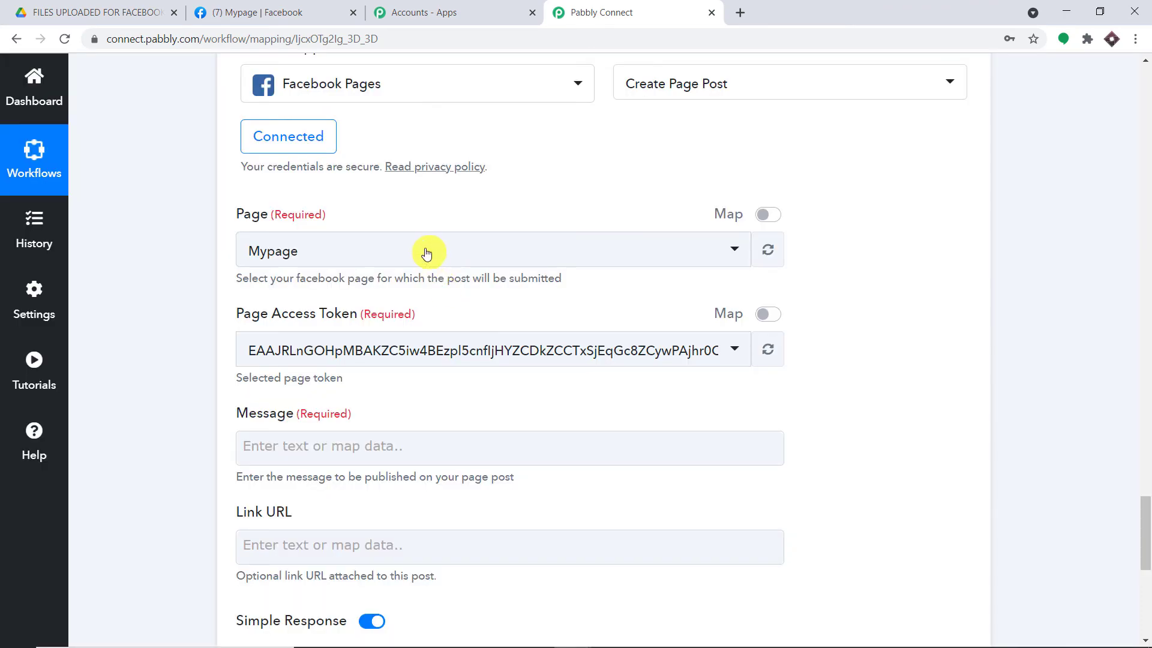
Compare the action's page list with the page shortcuts on the Facebook home page, and return to Pabbly Connect keeping Mypage selected
{"action": "left_click", "coordinate": [422, 252]}
{"action": "scroll", "coordinate": [408, 504], "scroll_direction": "down", "scroll_amount": 2}
{"action": "scroll", "coordinate": [415, 515], "scroll_direction": "down", "scroll_amount": 2}
{"action": "scroll", "coordinate": [416, 514], "scroll_direction": "up", "scroll_amount": 5}
{"action": "left_click", "coordinate": [276, 12]}
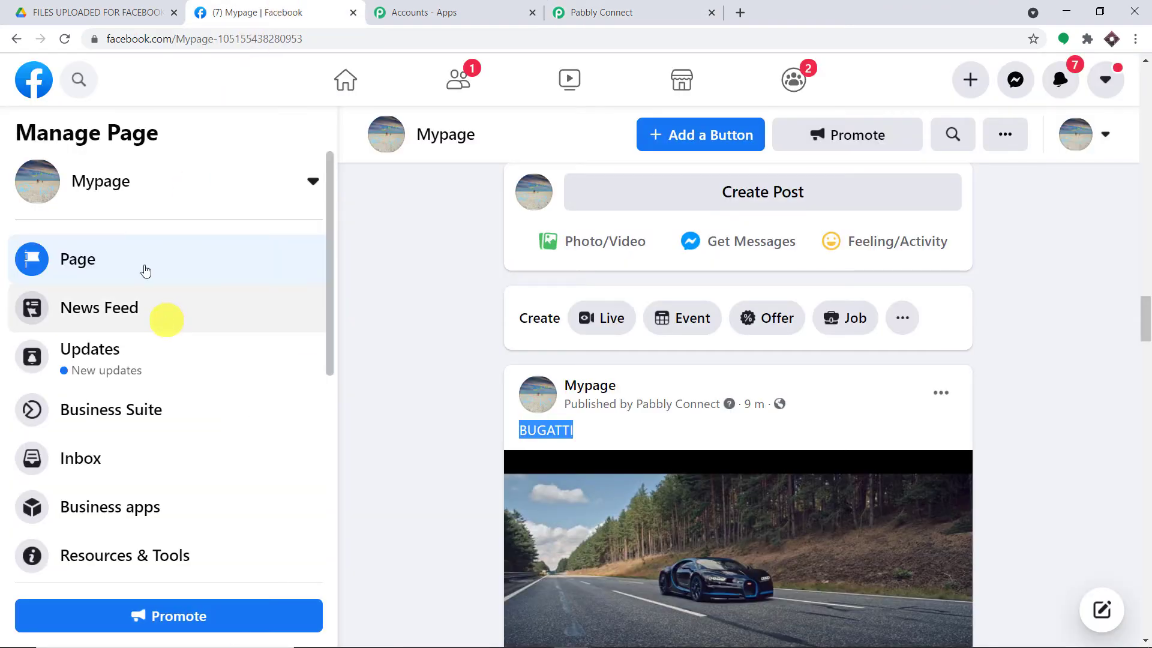
{"action": "left_click", "coordinate": [34, 80]}
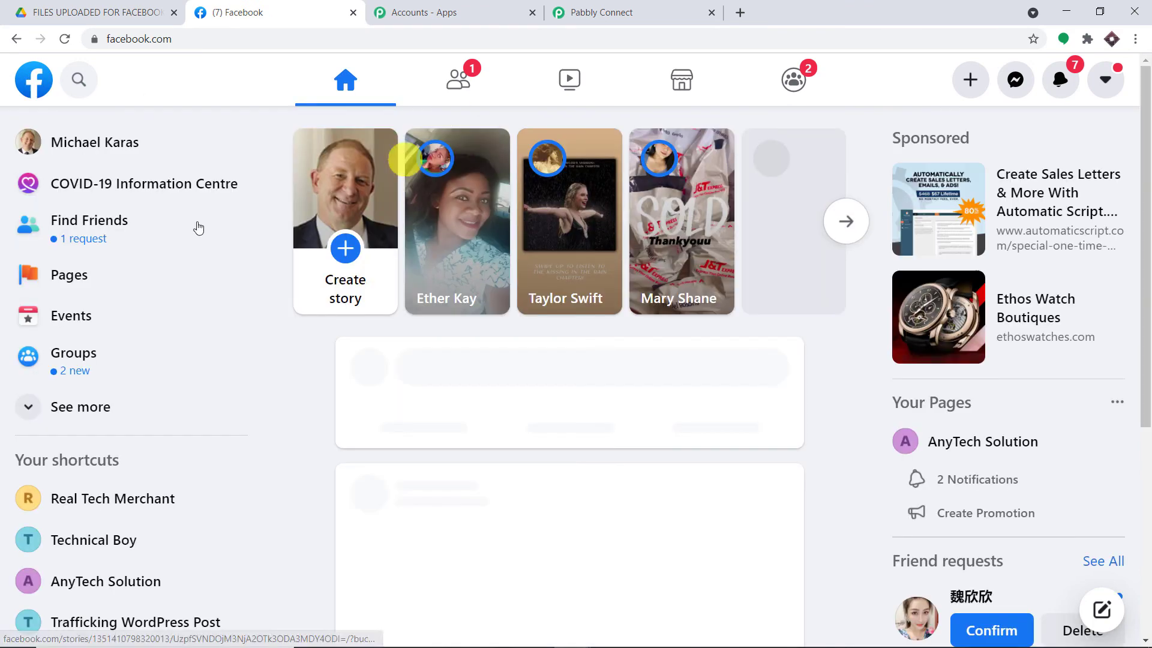
{"action": "scroll", "coordinate": [150, 390], "scroll_direction": "down", "scroll_amount": 2}
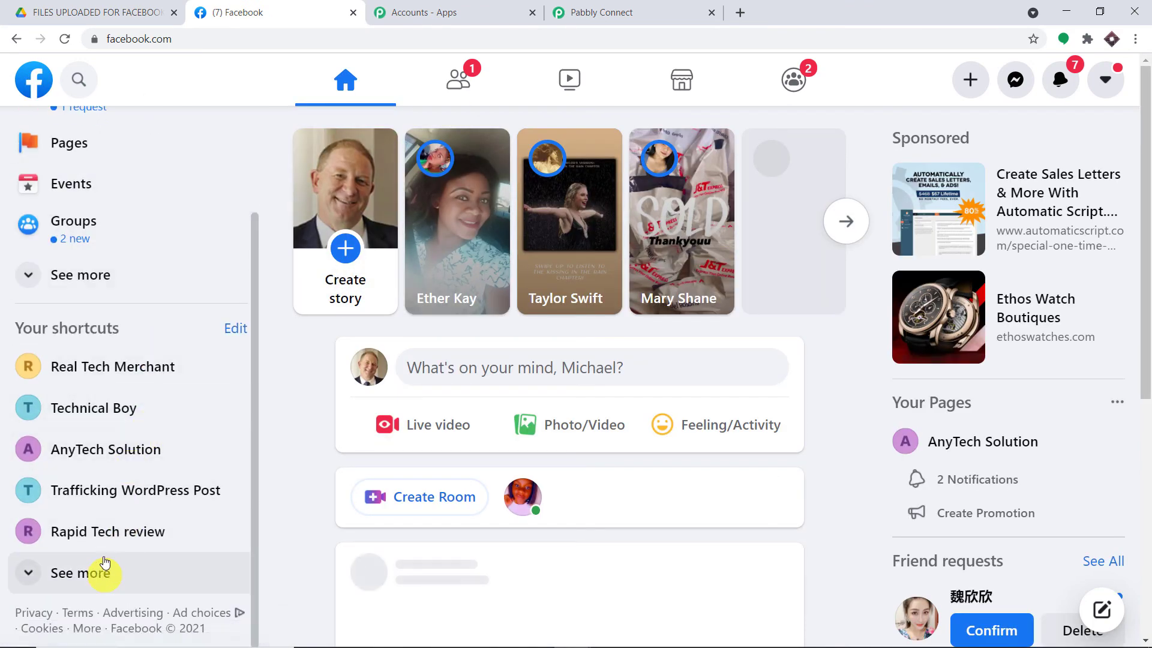
{"action": "left_click", "coordinate": [620, 8]}
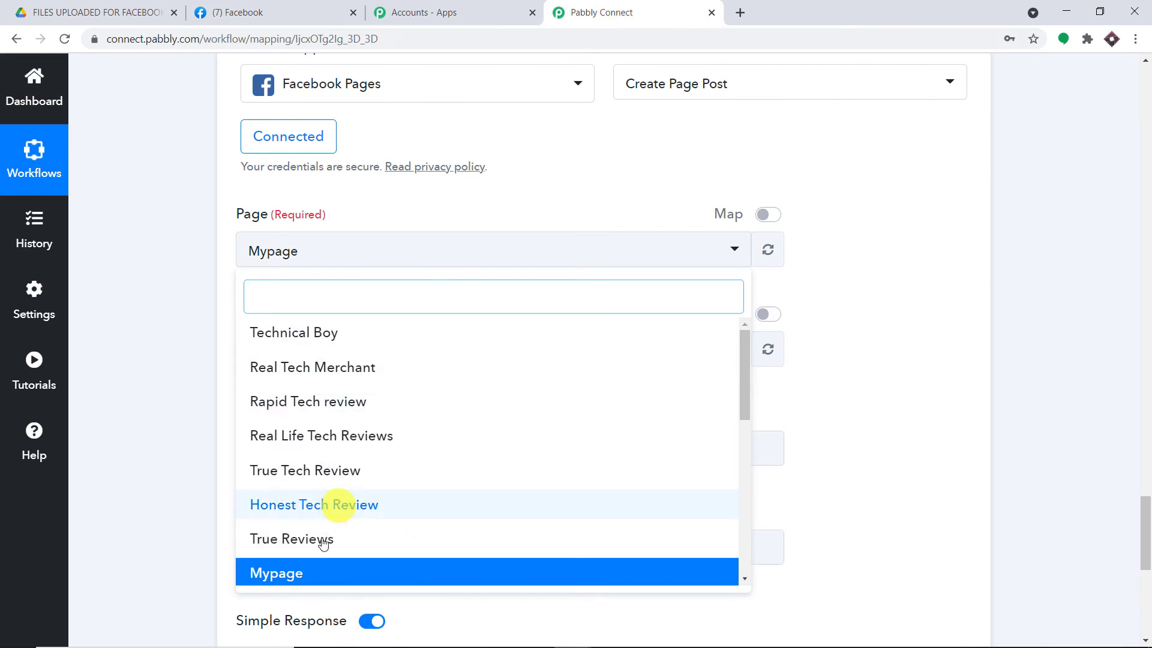
{"action": "left_click", "coordinate": [319, 574]}
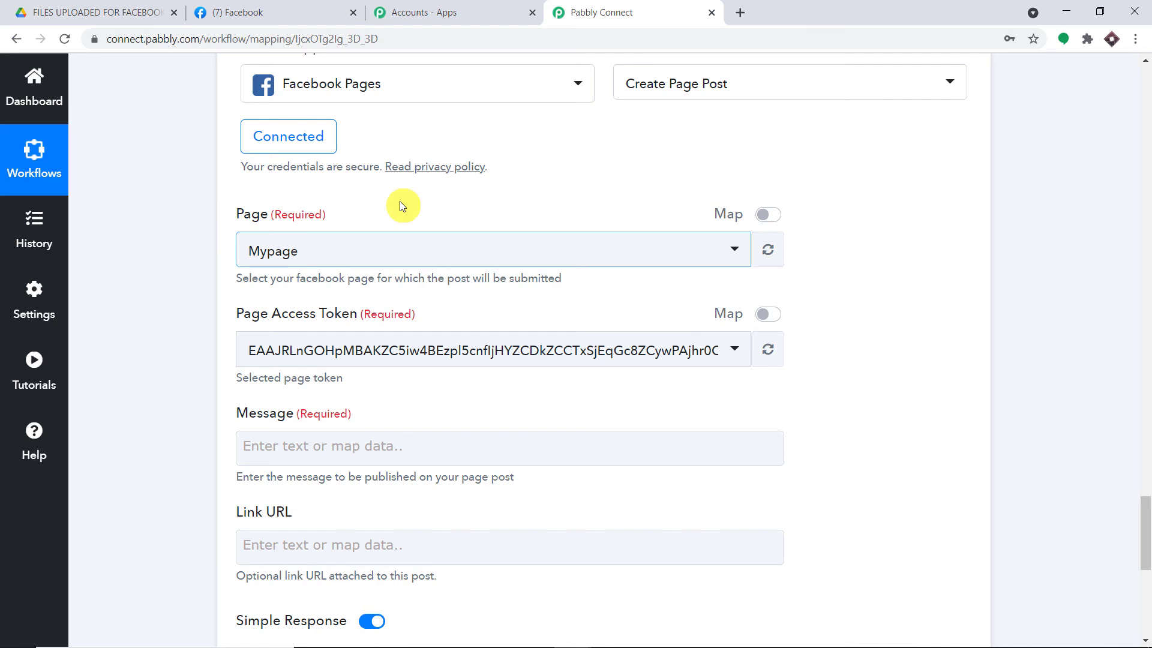
Map the post's Message to the Result from the Text Formatter Split Text response
{"action": "scroll", "coordinate": [258, 278], "scroll_direction": "down", "scroll_amount": 1}
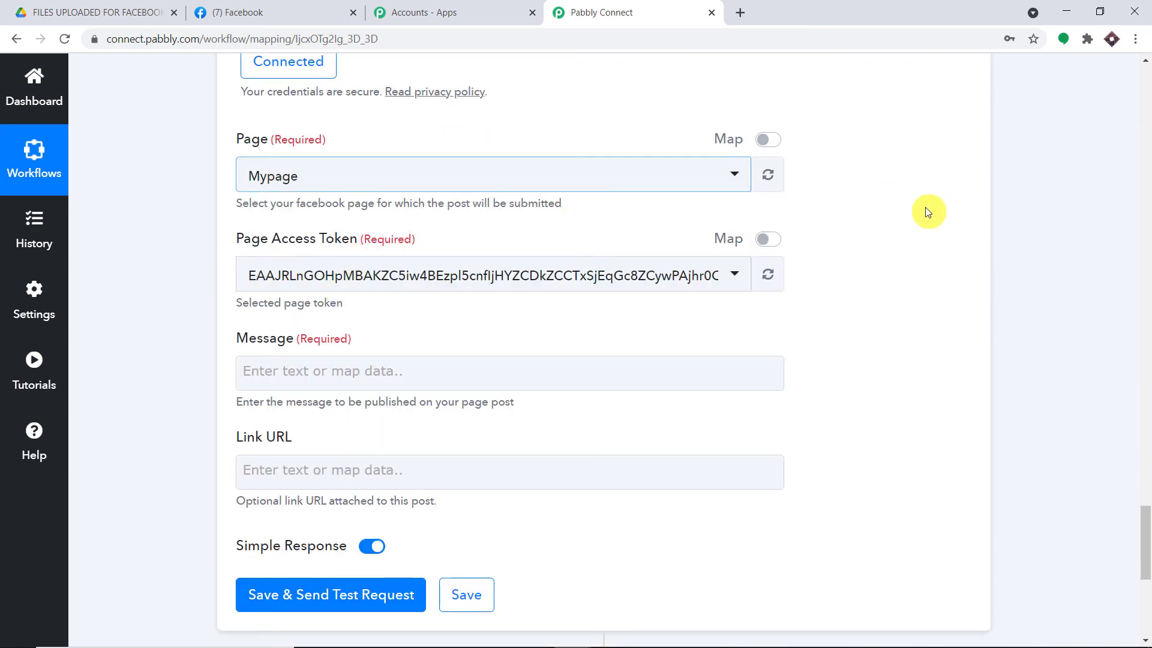
{"action": "scroll", "coordinate": [928, 210], "scroll_direction": "down", "scroll_amount": 2}
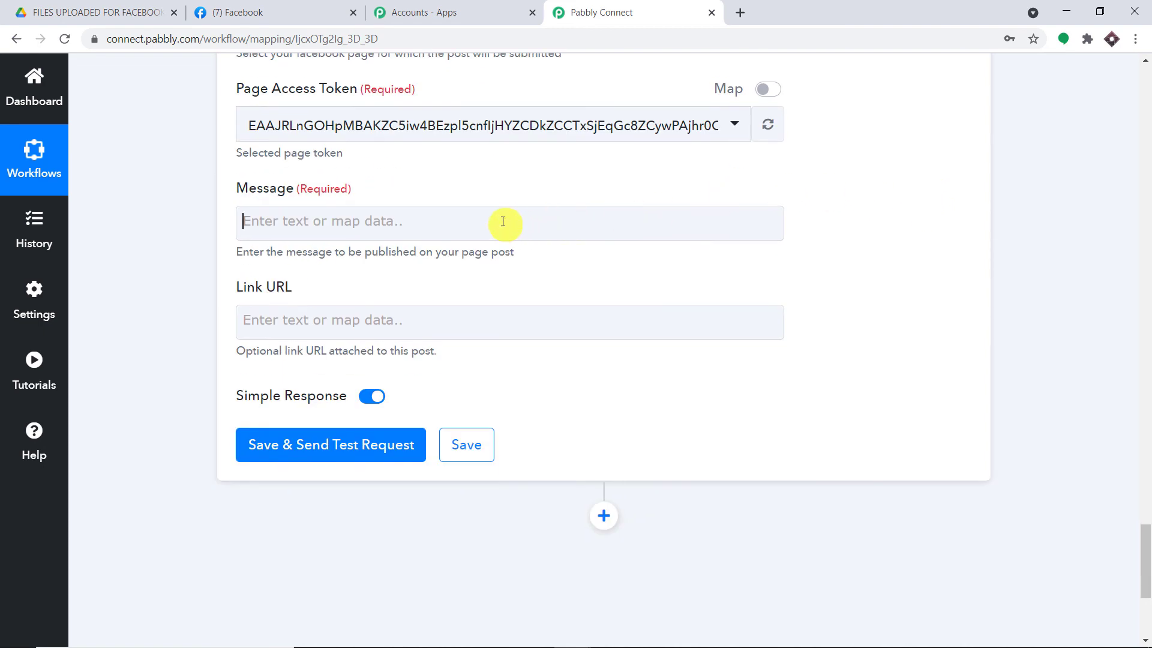
{"action": "left_click", "coordinate": [502, 222]}
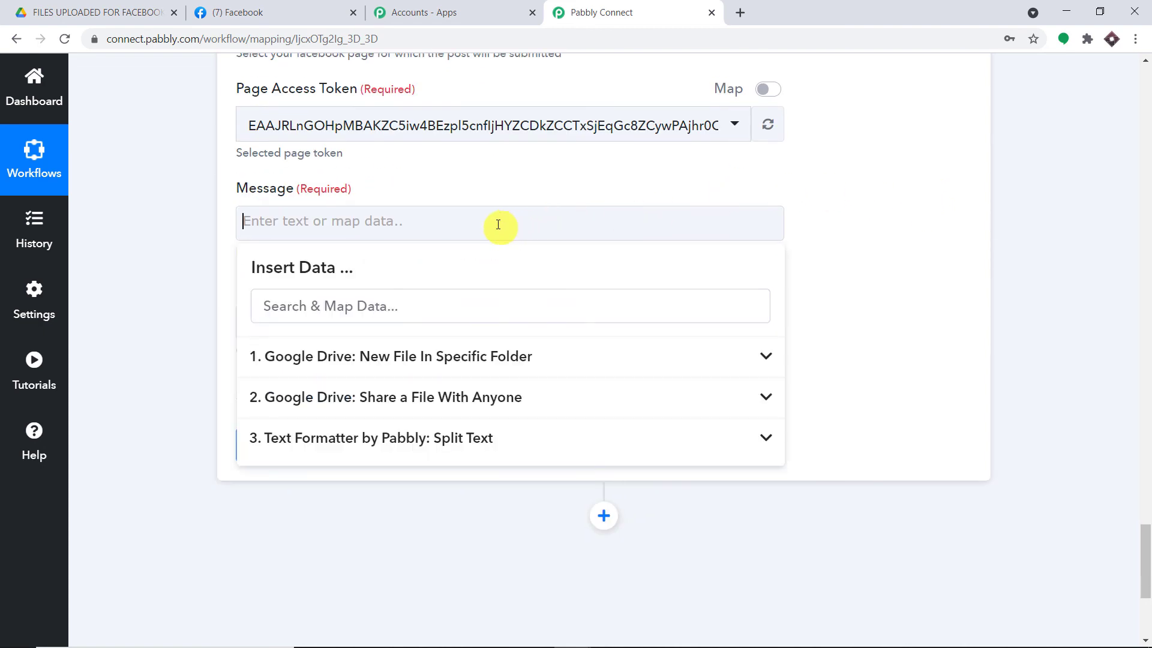
{"action": "left_click", "coordinate": [489, 437]}
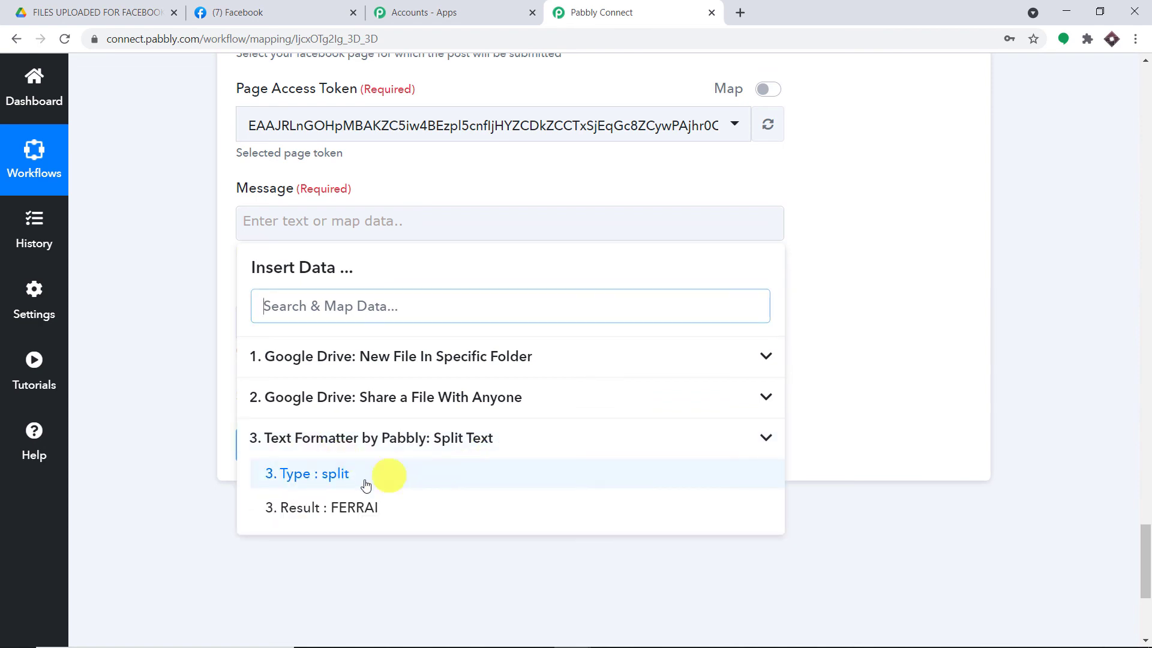
{"action": "left_click", "coordinate": [400, 517]}
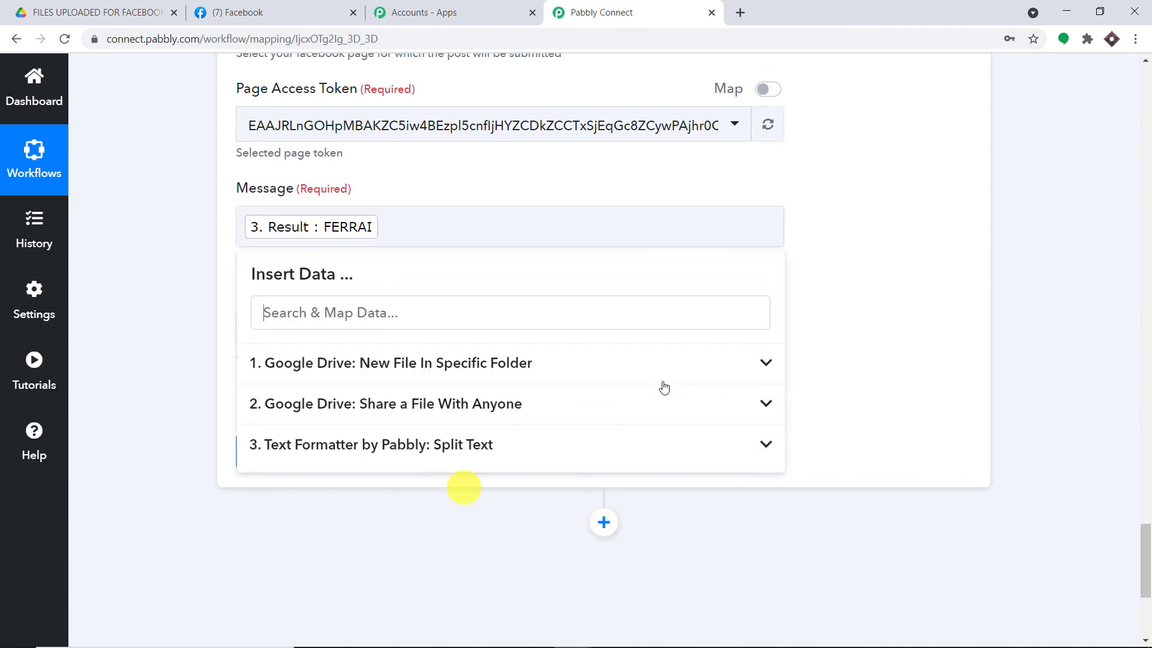
{"action": "left_click", "coordinate": [937, 250]}
Map the post's Link URL to Res2 WebViewLink from the Google Drive share response, then save and send a test request
{"action": "scroll", "coordinate": [660, 232], "scroll_direction": "down", "scroll_amount": 1}
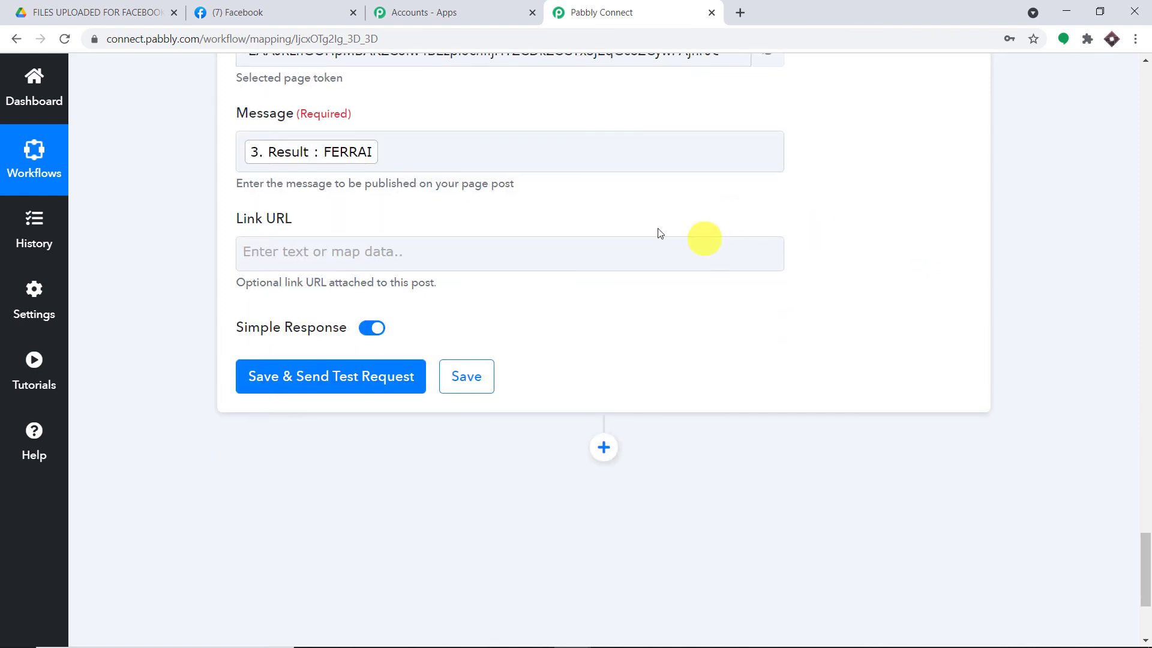
{"action": "left_click", "coordinate": [361, 255]}
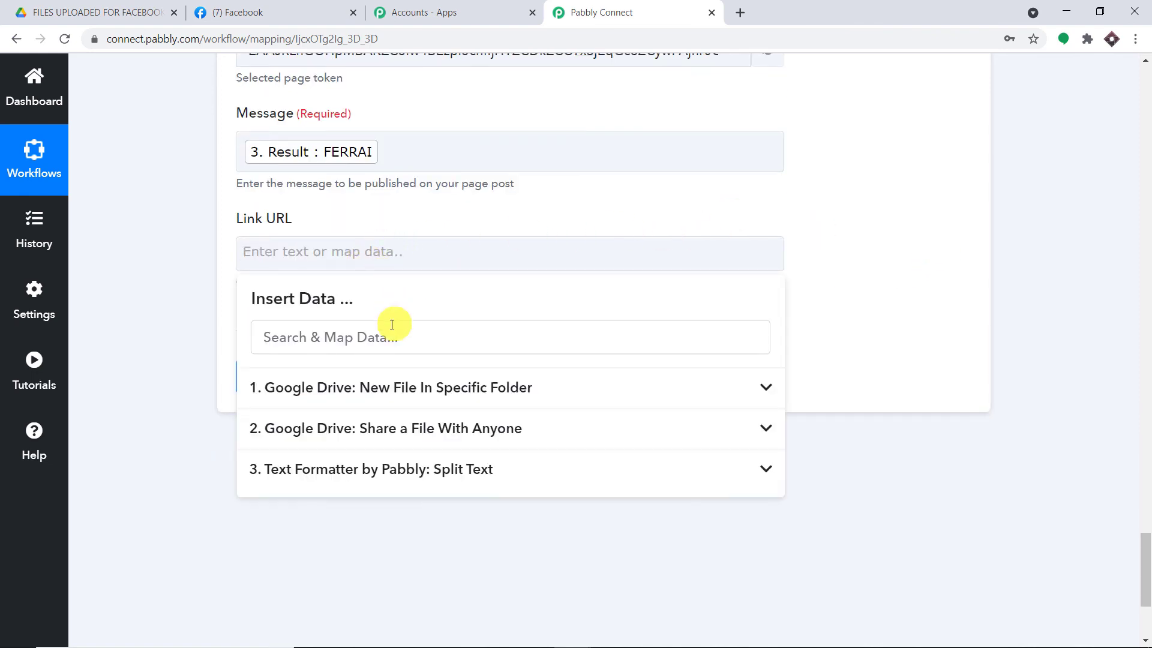
{"action": "left_click", "coordinate": [408, 428]}
{"action": "scroll", "coordinate": [499, 469], "scroll_direction": "down", "scroll_amount": 2}
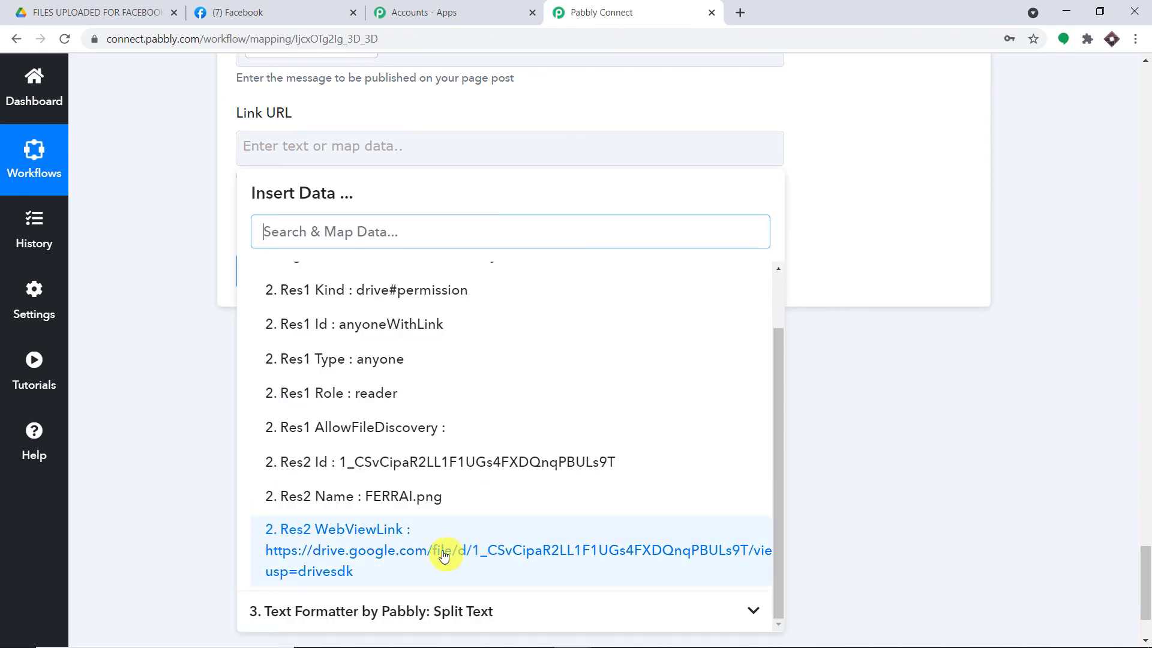
{"action": "left_click", "coordinate": [422, 536]}
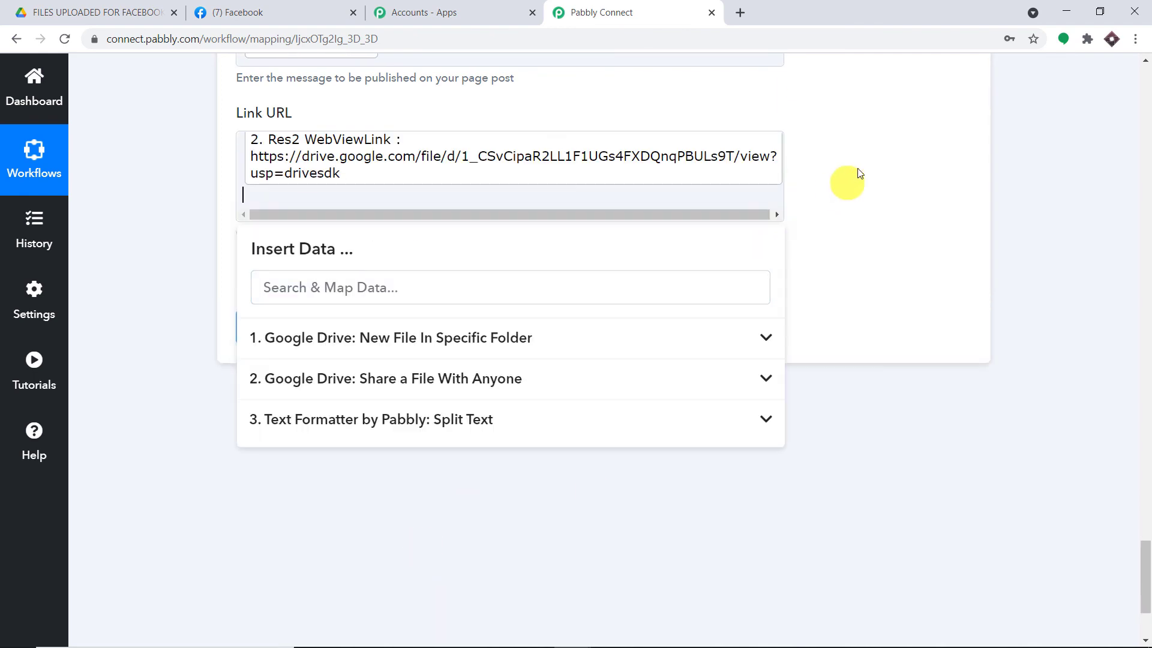
{"action": "left_click", "coordinate": [848, 180]}
{"action": "left_click", "coordinate": [339, 332]}
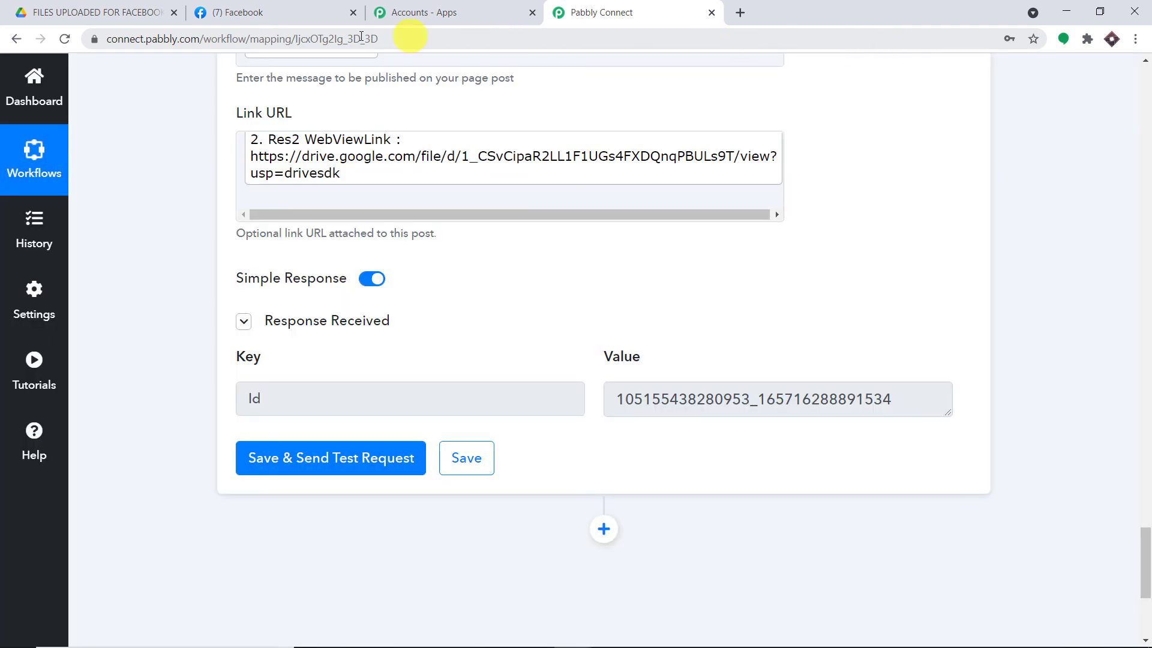
Switch to Facebook, open Mypage, and check its latest published post, reloading the page to refresh the feed
{"action": "left_click", "coordinate": [237, 12]}
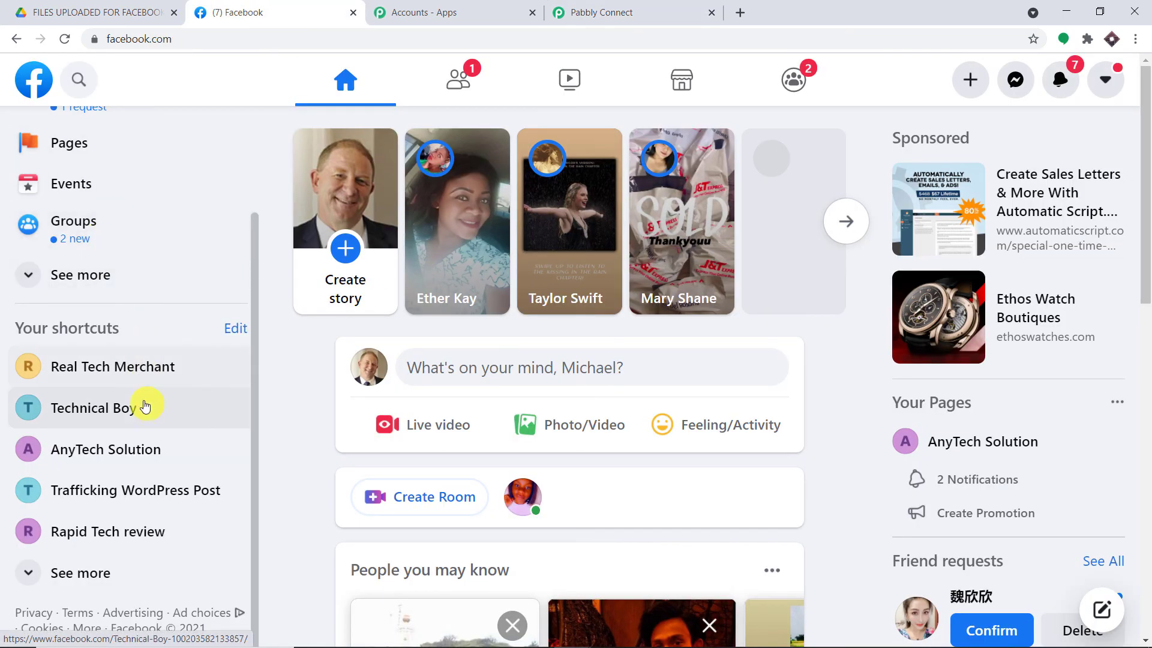
{"action": "scroll", "coordinate": [153, 384], "scroll_direction": "up", "scroll_amount": 2}
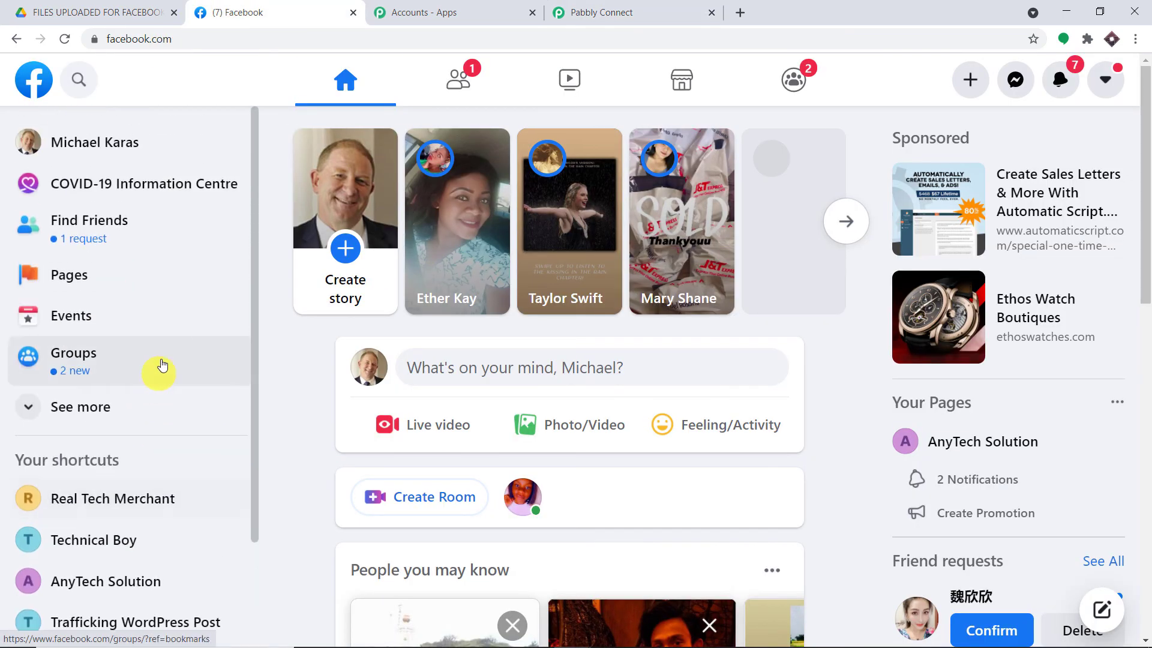
{"action": "left_click", "coordinate": [18, 41]}
{"action": "scroll", "coordinate": [586, 172], "scroll_direction": "down", "scroll_amount": 6}
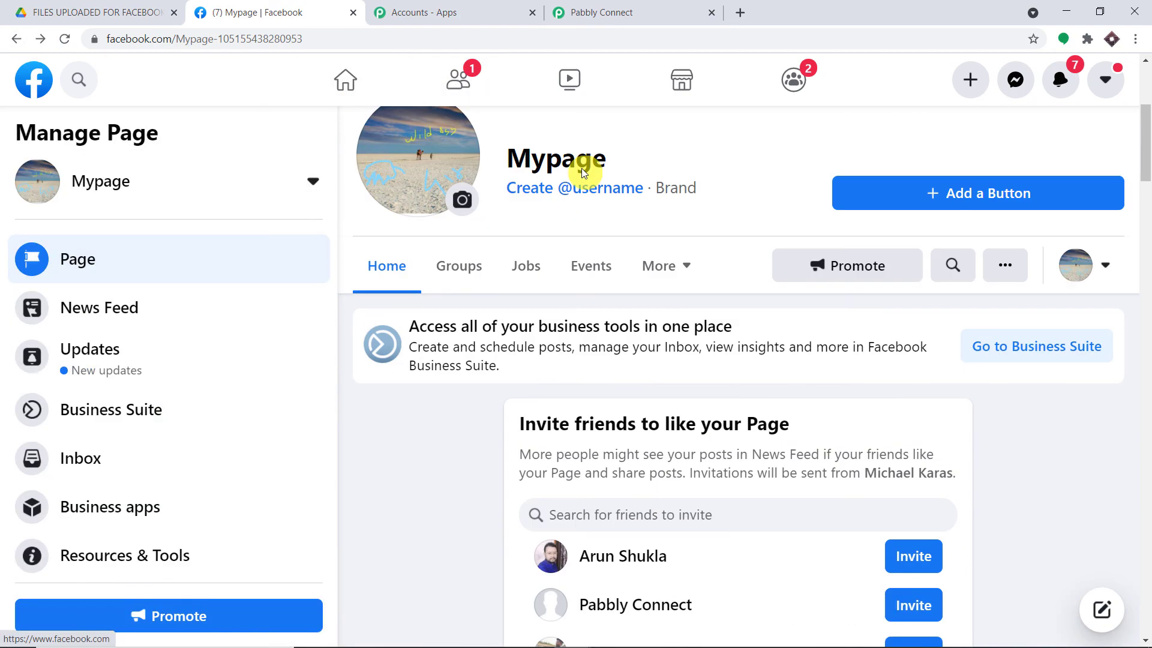
{"action": "scroll", "coordinate": [583, 168], "scroll_direction": "down", "scroll_amount": 18}
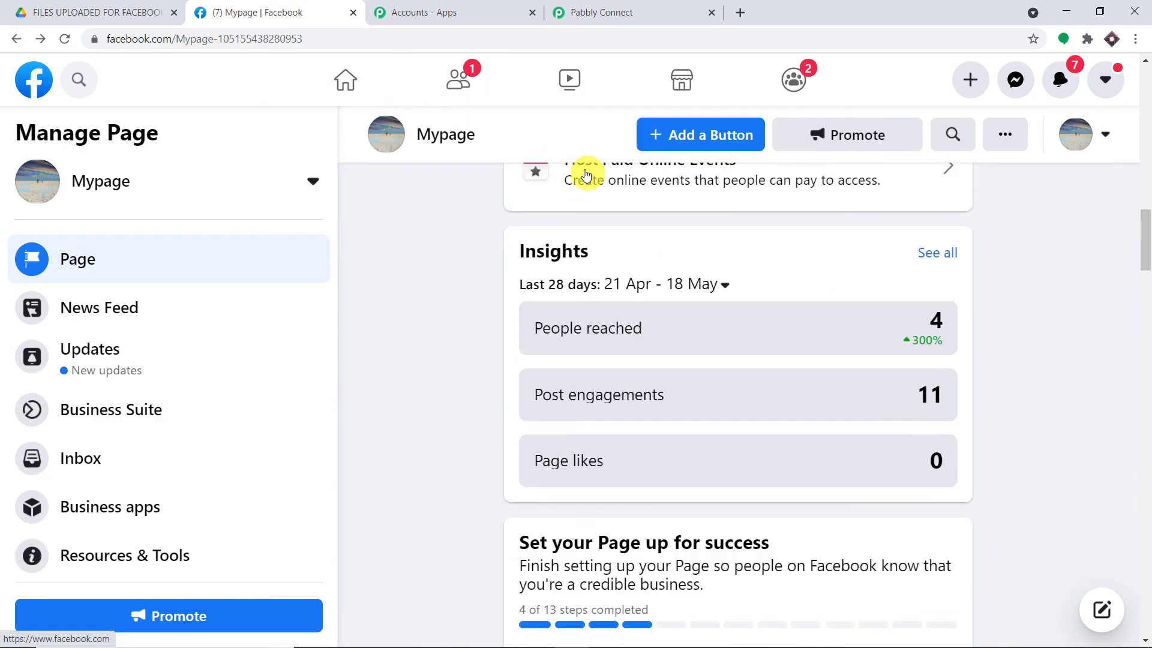
{"action": "scroll", "coordinate": [591, 175], "scroll_direction": "down", "scroll_amount": 20}
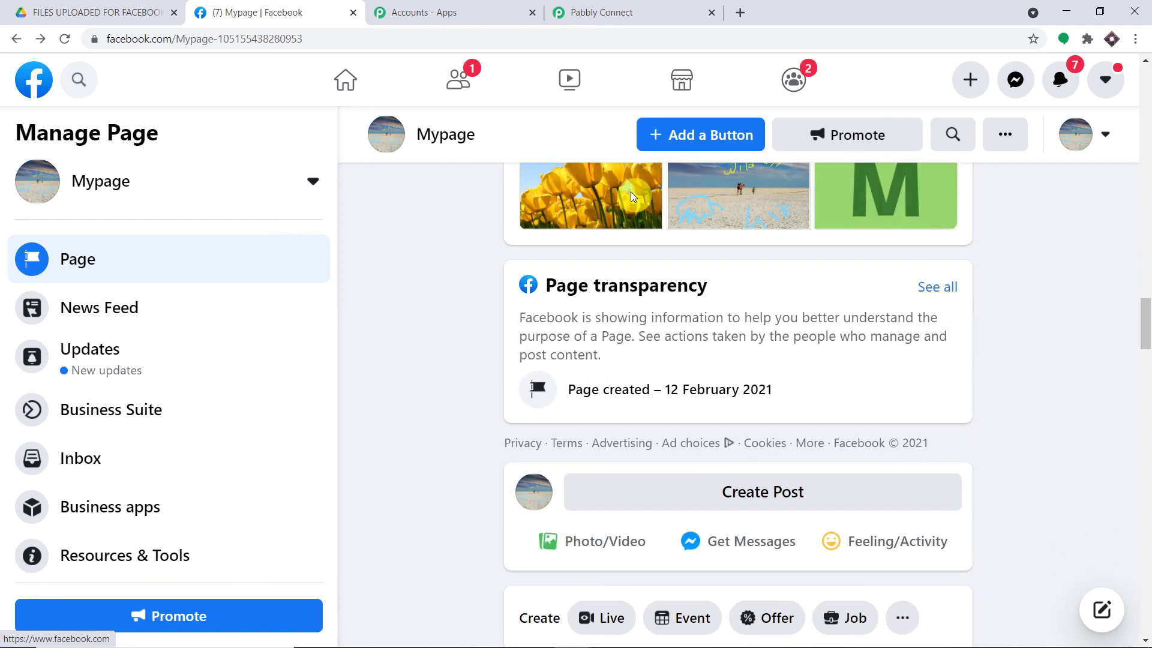
{"action": "scroll", "coordinate": [631, 196], "scroll_direction": "down", "scroll_amount": 2}
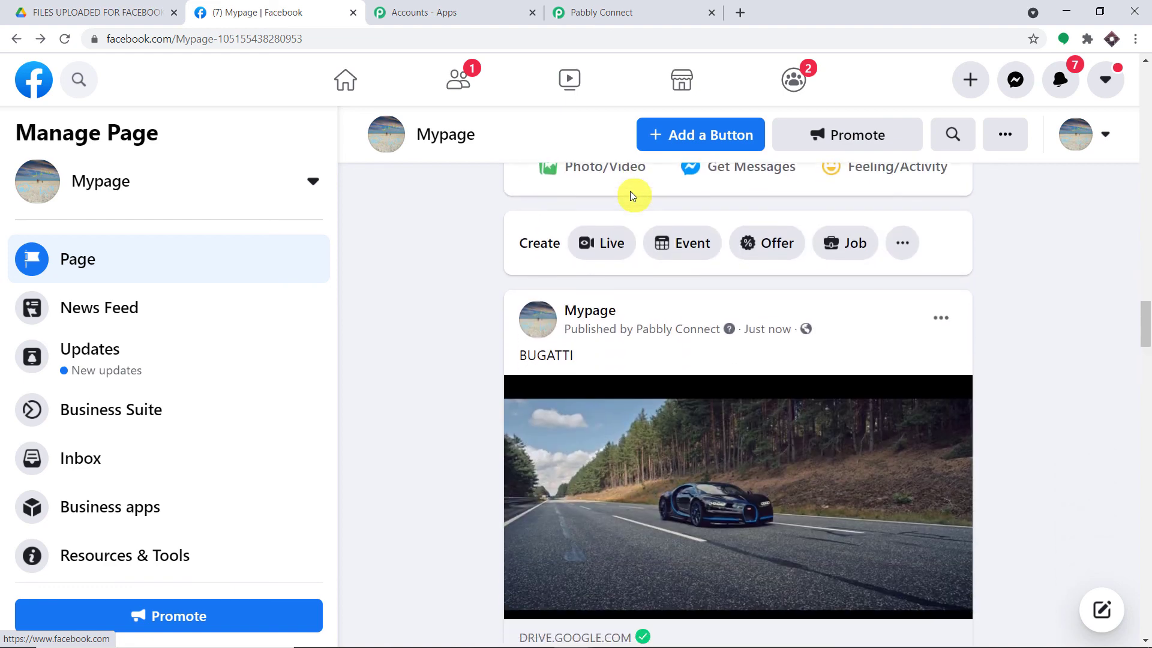
{"action": "left_click", "coordinate": [65, 39]}
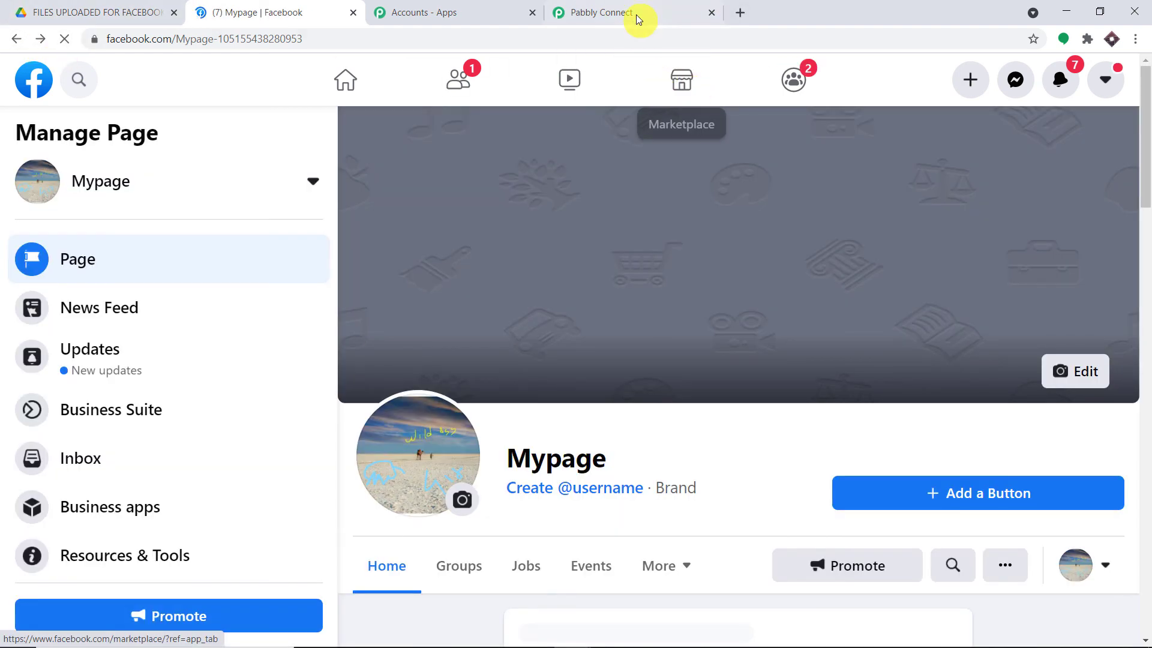
Compare the page, message and link settings in Pabbly Connect with the newest post in the Mypage feed on Facebook
{"action": "left_click", "coordinate": [699, 11]}
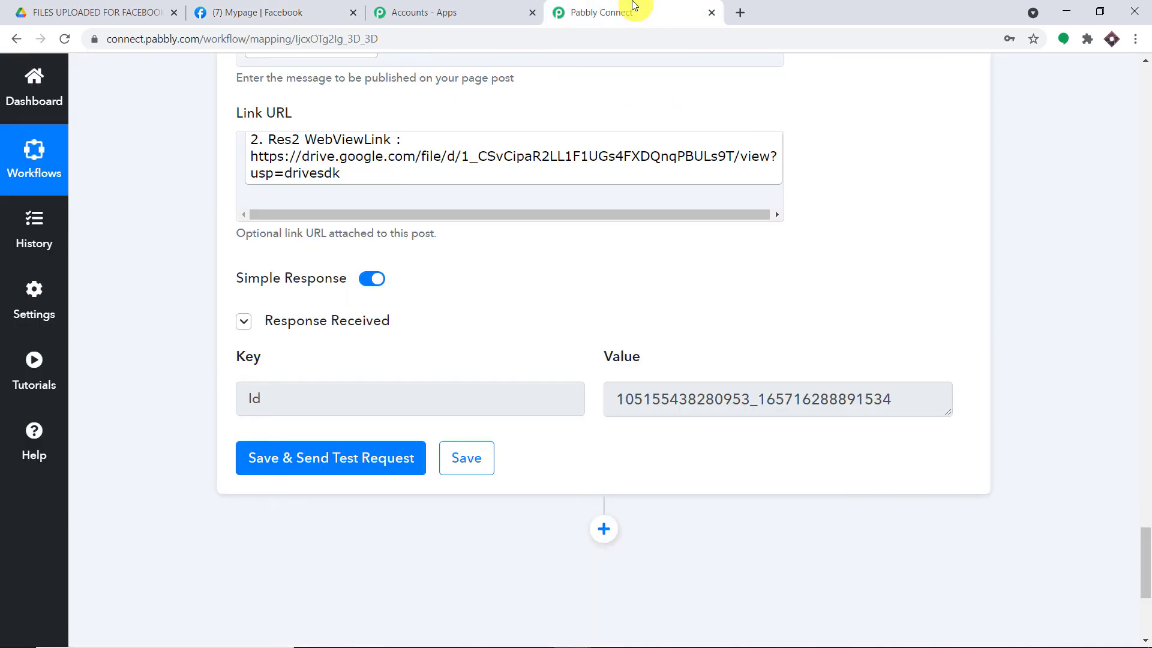
{"action": "scroll", "coordinate": [702, 237], "scroll_direction": "up", "scroll_amount": 6}
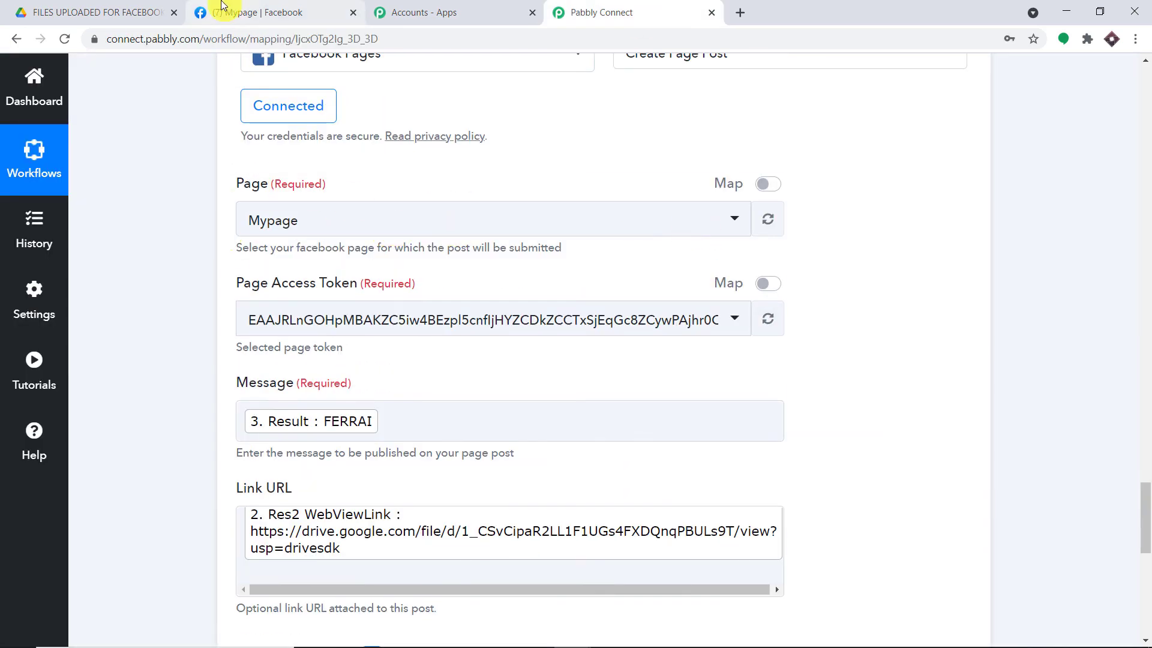
{"action": "left_click", "coordinate": [258, 12]}
{"action": "scroll", "coordinate": [579, 259], "scroll_direction": "down", "scroll_amount": 8}
{"action": "scroll", "coordinate": [579, 259], "scroll_direction": "down", "scroll_amount": 19}
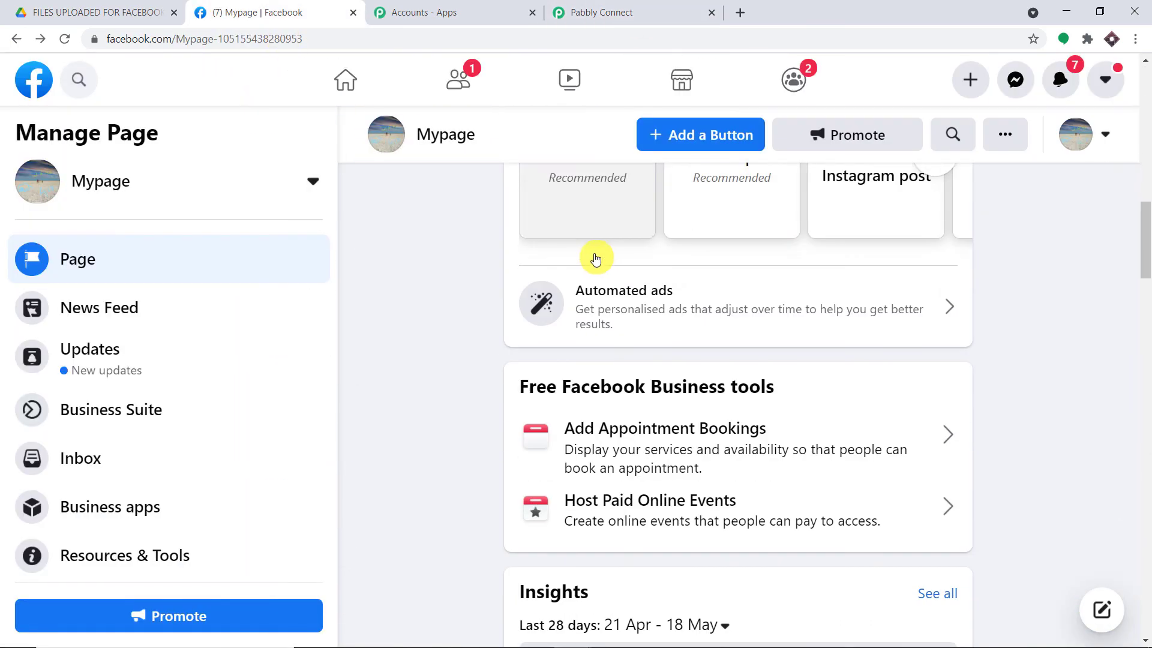
{"action": "scroll", "coordinate": [604, 264], "scroll_direction": "down", "scroll_amount": 20}
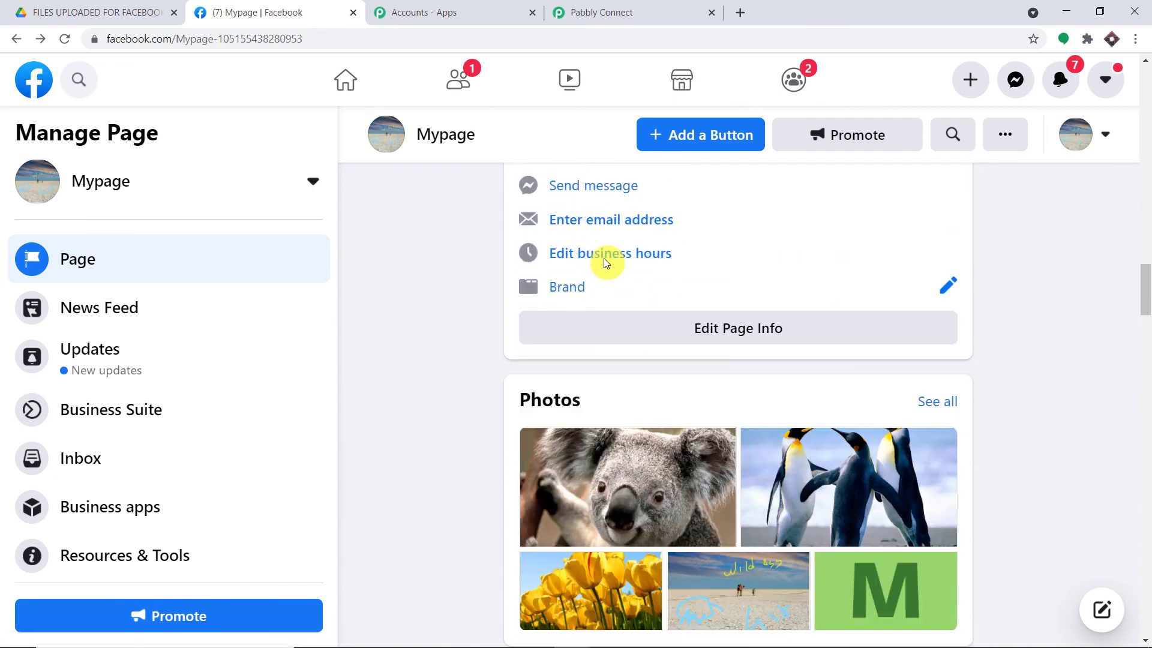
{"action": "scroll", "coordinate": [605, 264], "scroll_direction": "down", "scroll_amount": 2}
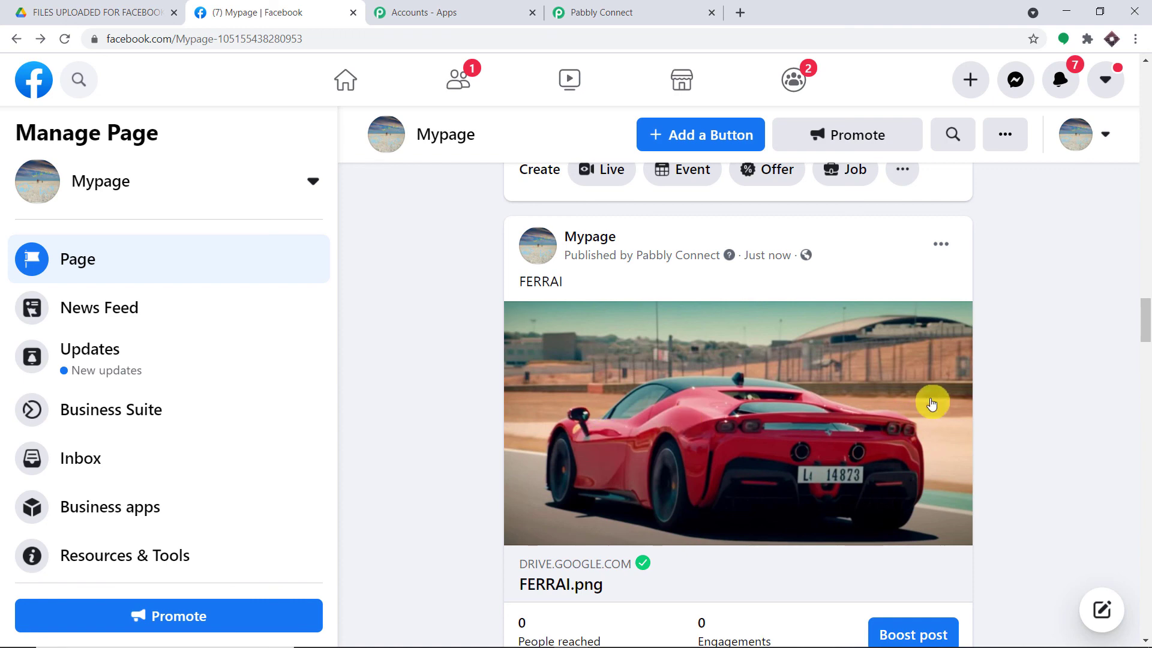
Return to Pabbly Connect, collapse the trigger and all three action steps, and review the workflow's sequence
{"action": "left_click", "coordinate": [580, 7]}
{"action": "left_click", "coordinate": [1146, 418]}
{"action": "left_click", "coordinate": [647, 465]}
{"action": "left_click", "coordinate": [1146, 416]}
{"action": "left_click", "coordinate": [552, 507]}
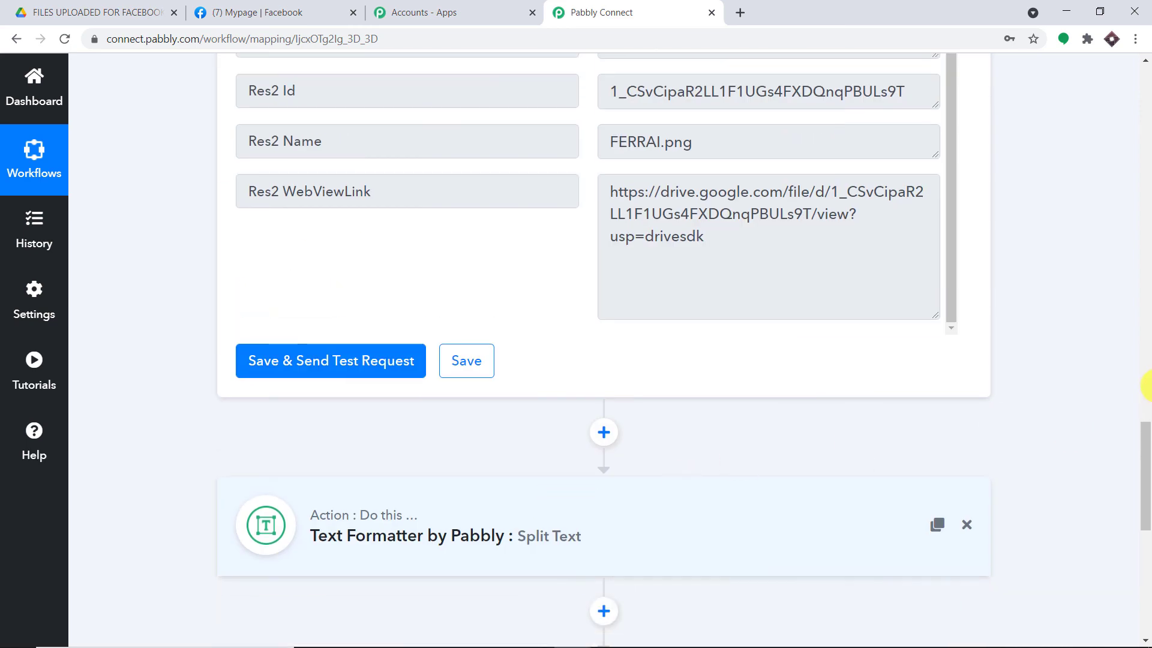
{"action": "left_click", "coordinate": [1146, 384]}
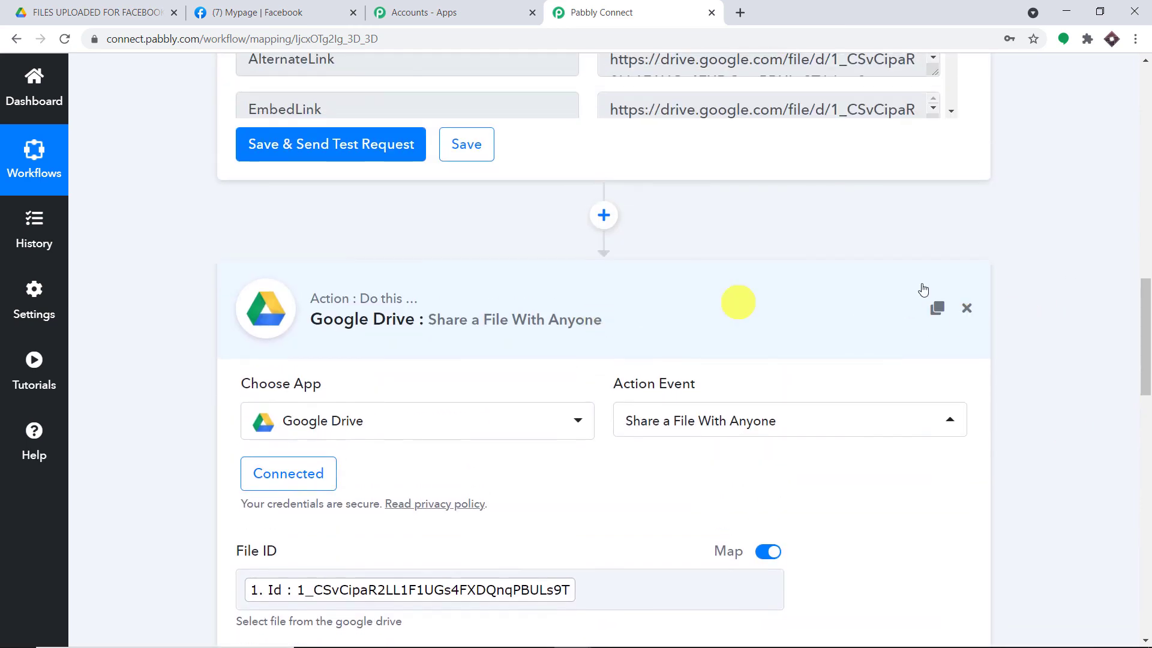
{"action": "left_click", "coordinate": [792, 298]}
{"action": "scroll", "coordinate": [755, 304], "scroll_direction": "up", "scroll_amount": 15}
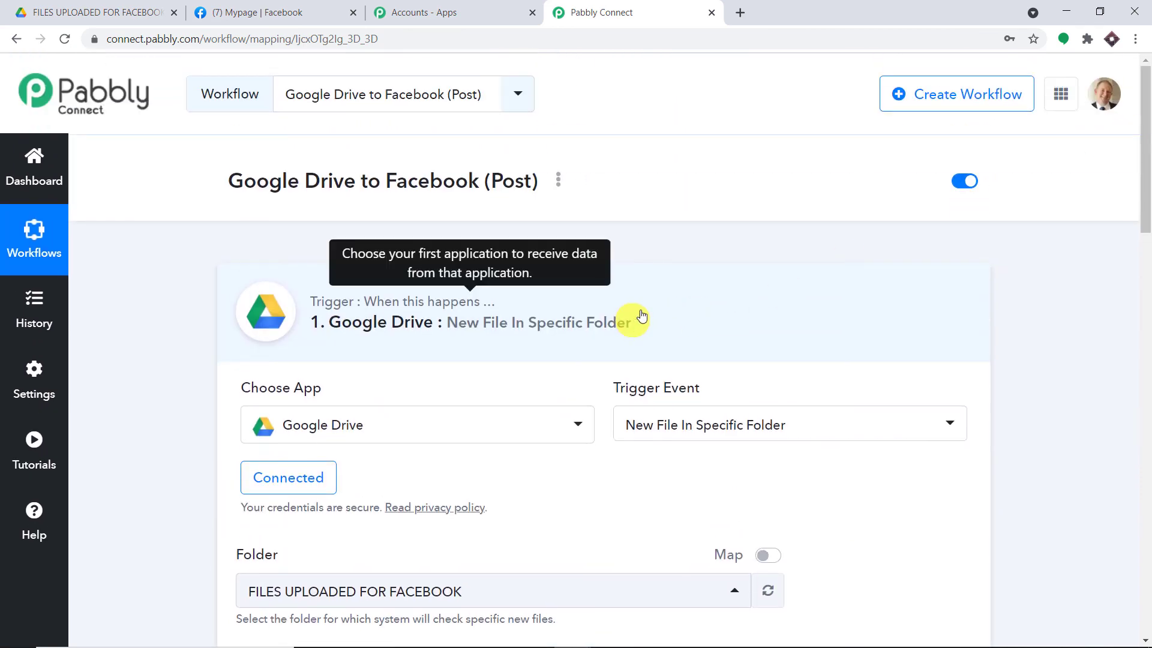
{"action": "left_click", "coordinate": [636, 315]}
{"action": "left_click_drag", "start_coordinate": [1146, 201], "coordinate": [1144, 264]}
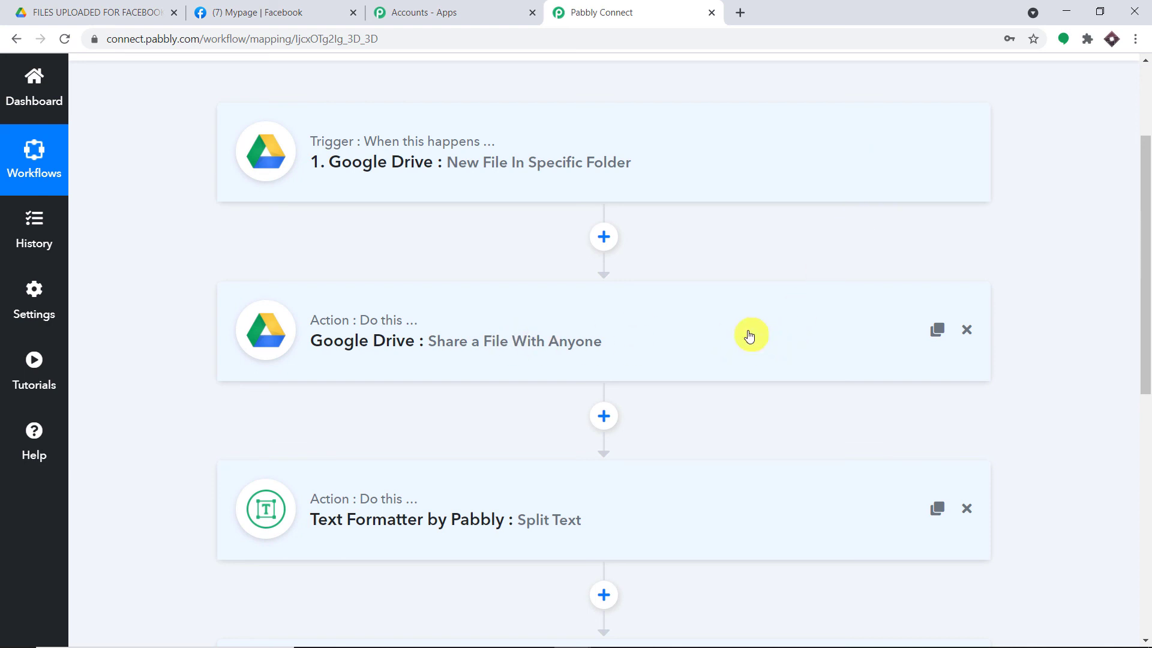
{"action": "scroll", "coordinate": [749, 335], "scroll_direction": "down", "scroll_amount": 3}
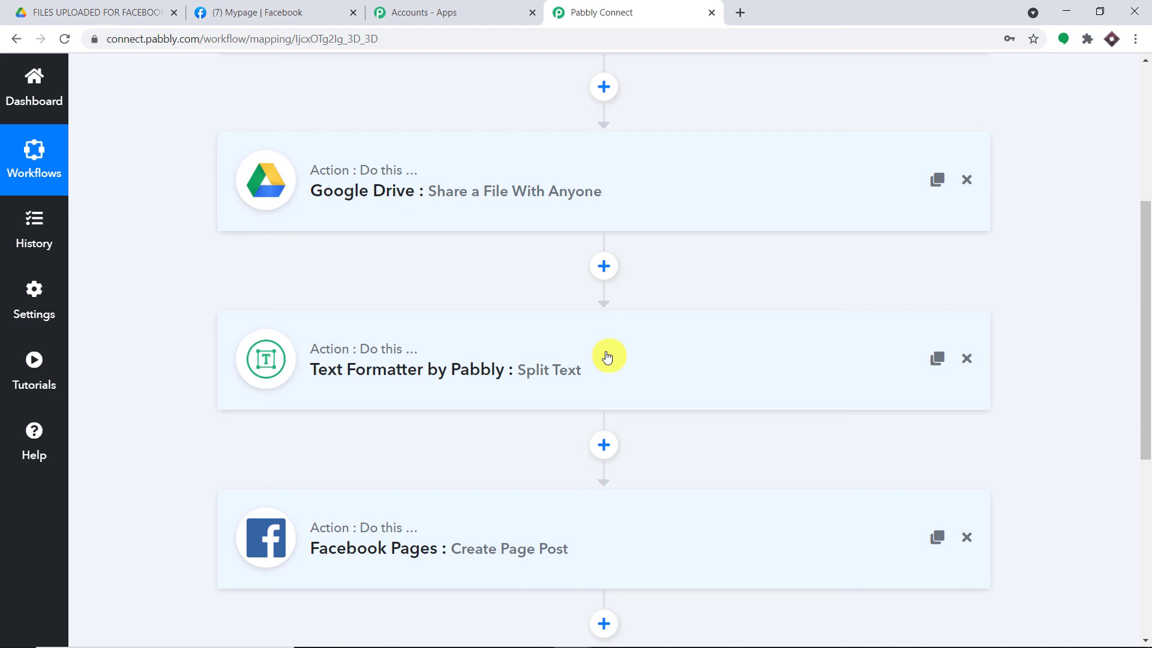
{"action": "scroll", "coordinate": [607, 356], "scroll_direction": "down", "scroll_amount": 1}
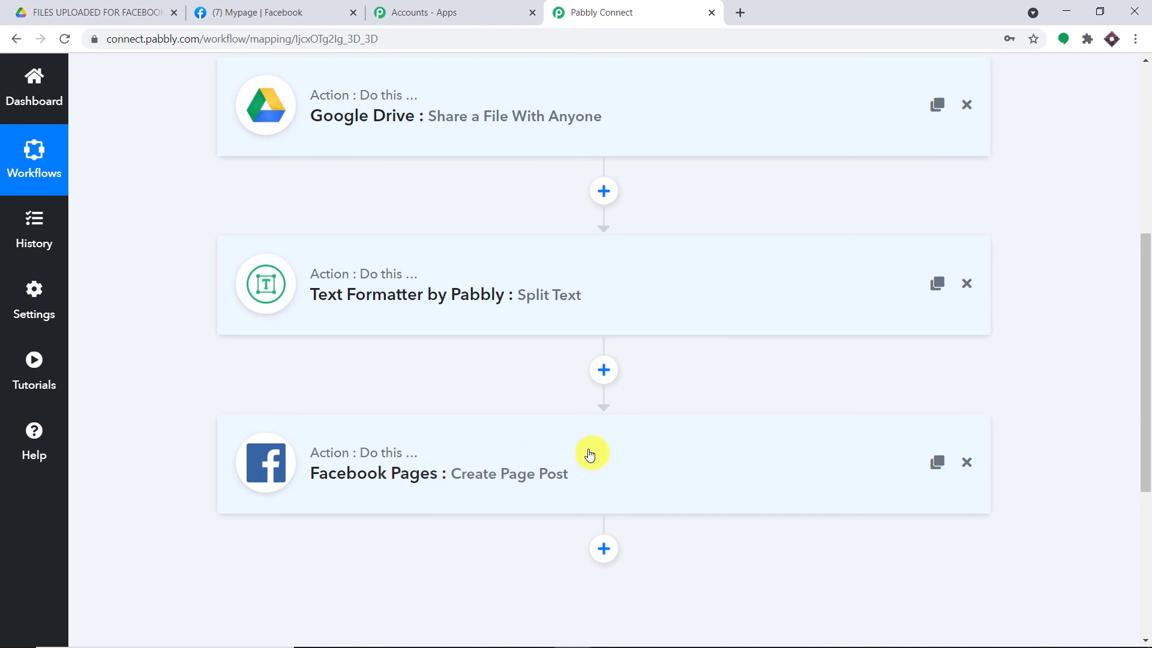
{"action": "scroll", "coordinate": [589, 455], "scroll_direction": "up", "scroll_amount": 3}
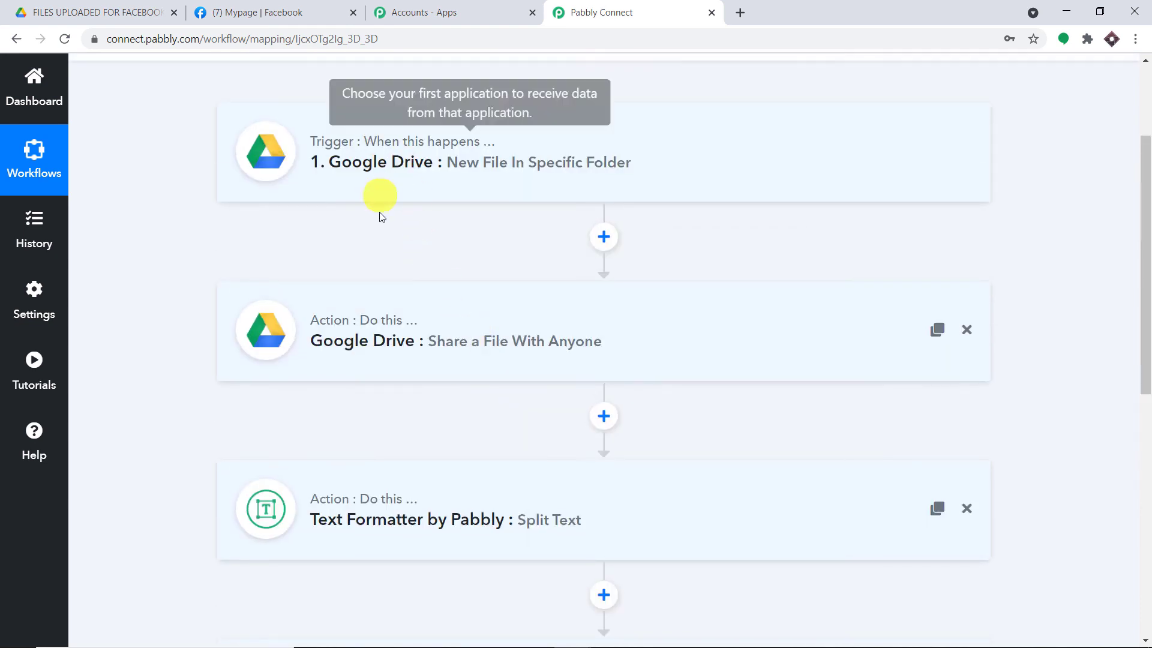